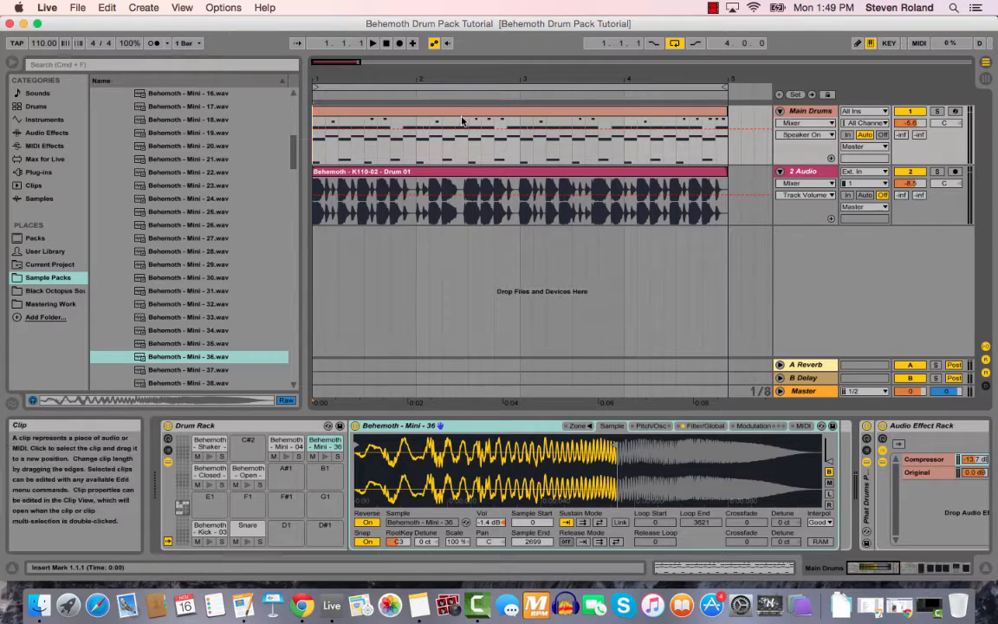
Solo the second audio track and rename it Drumloop.
{"action": "left_click", "coordinate": [494, 195]}
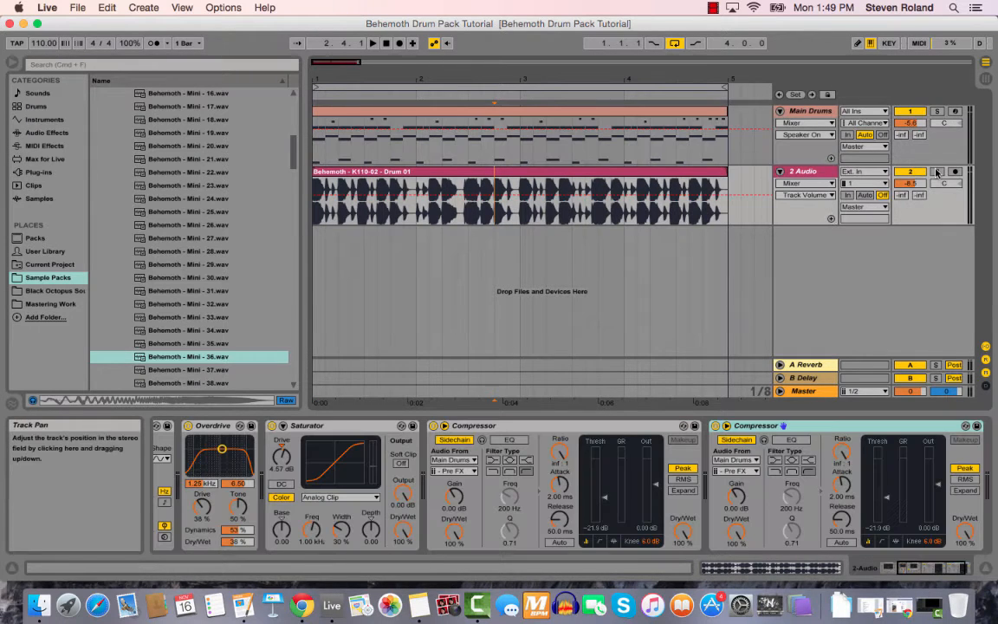
{"action": "left_click", "coordinate": [935, 171]}
{"action": "key", "text": "super+r"}
{"action": "type", "text": "Dru"}
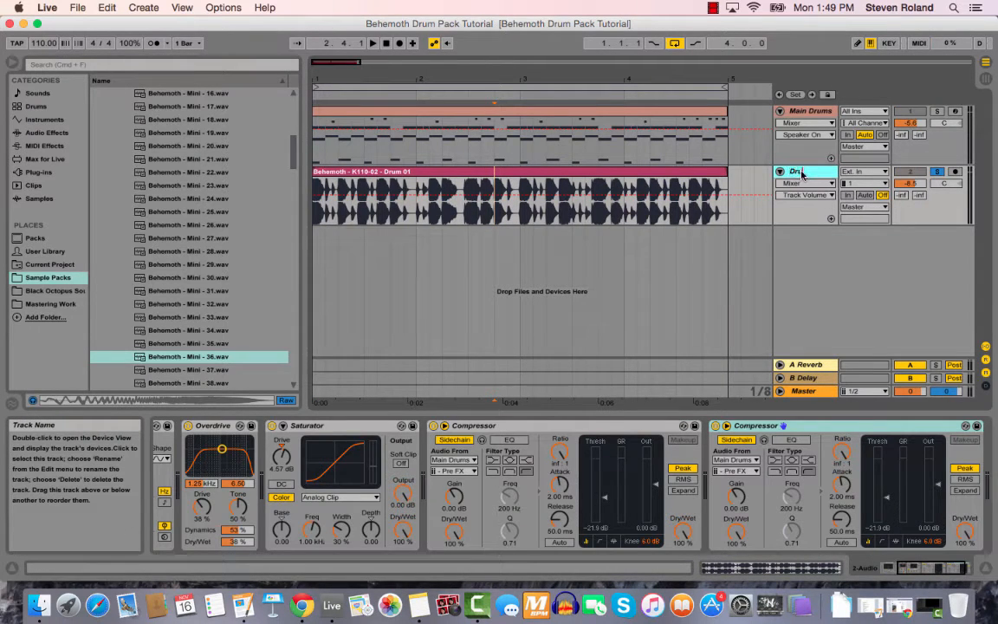
{"action": "type", "text": "mloop"}
{"action": "key", "text": "Return"}
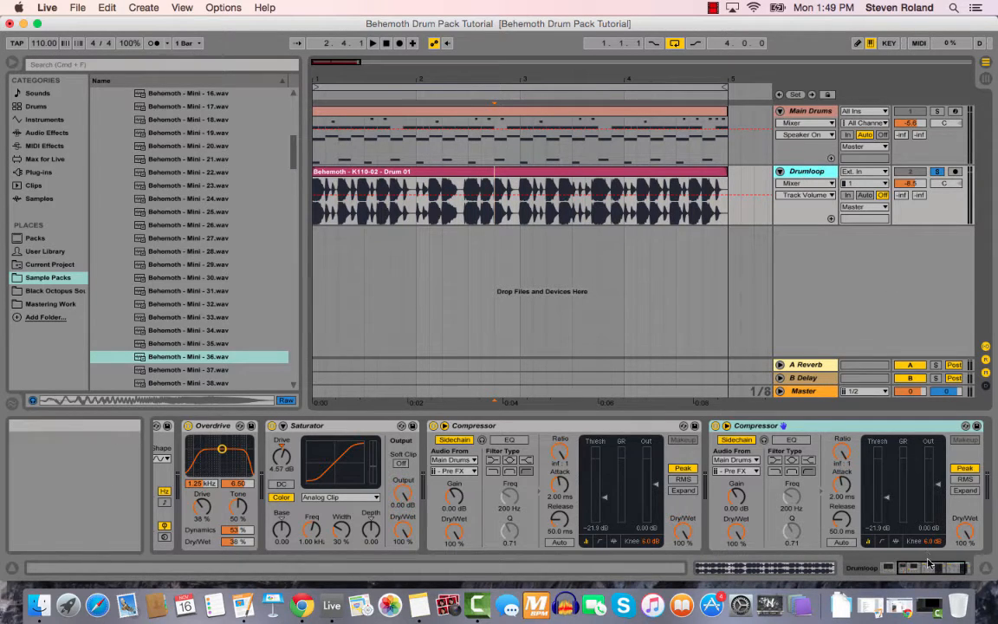
Group the Drumloop track's Auto Filter, Overdrive, Saturator and both Compressors into one audio effect rack.
{"action": "scroll", "coordinate": [264, 429], "scroll_direction": "left", "scroll_amount": 5}
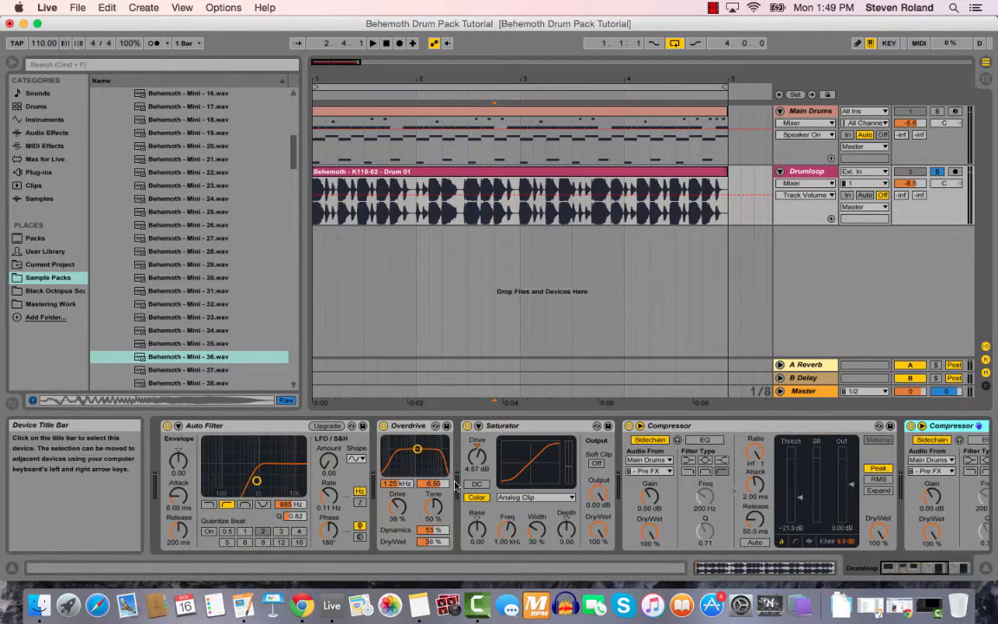
{"action": "left_click", "coordinate": [299, 430]}
{"action": "key", "text": "shift+Right"}
{"action": "key", "text": "shift+Right"}
{"action": "key", "text": "shift+Right"}
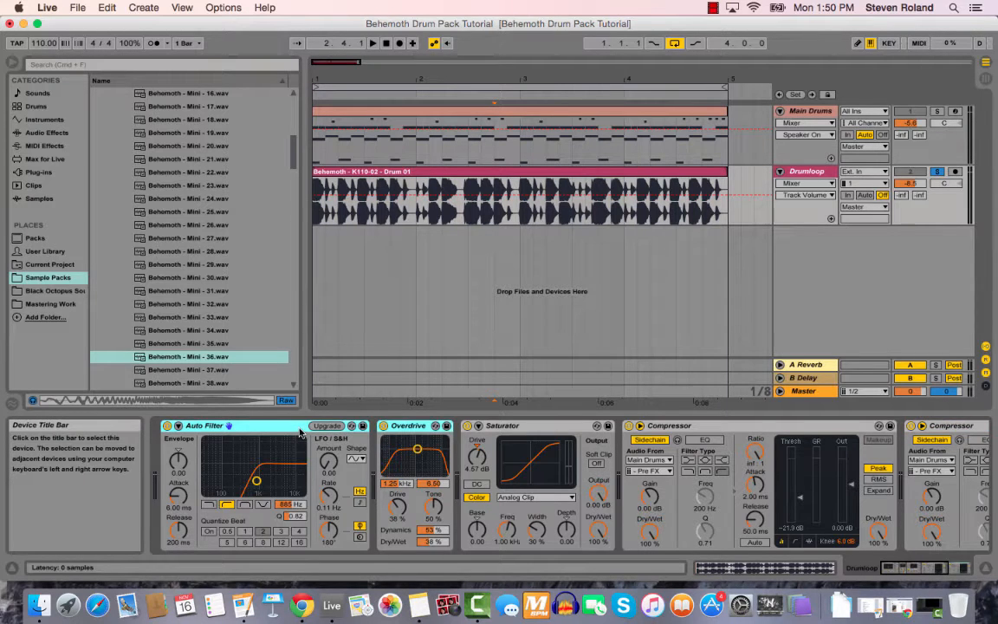
{"action": "key", "text": "super+g"}
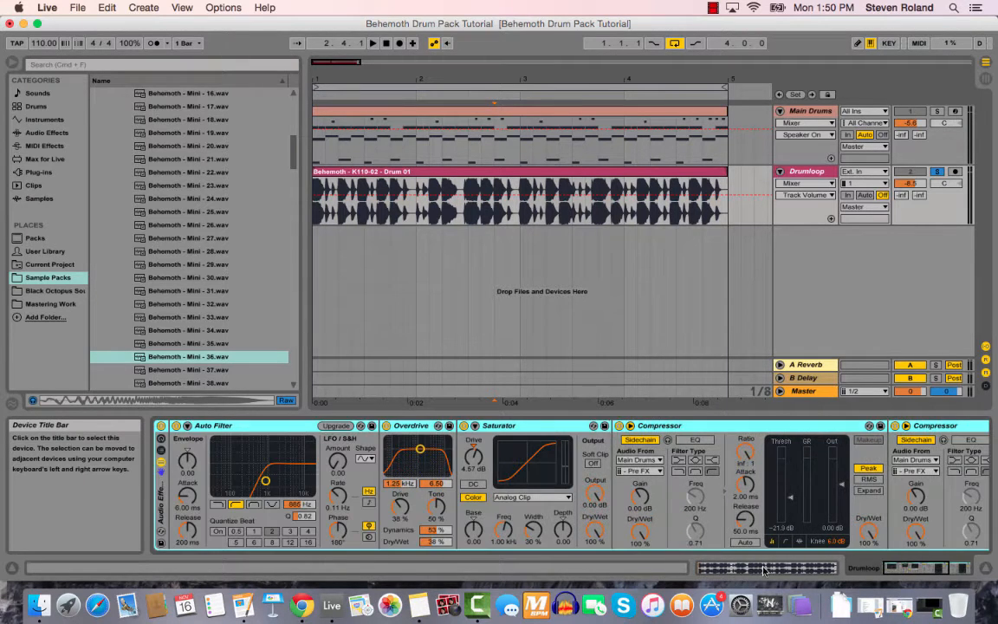
Bypass the Drumloop effect rack and play the loop from the start to compare its dry and processed sound.
{"action": "left_click", "coordinate": [166, 425]}
{"action": "key", "text": "space"}
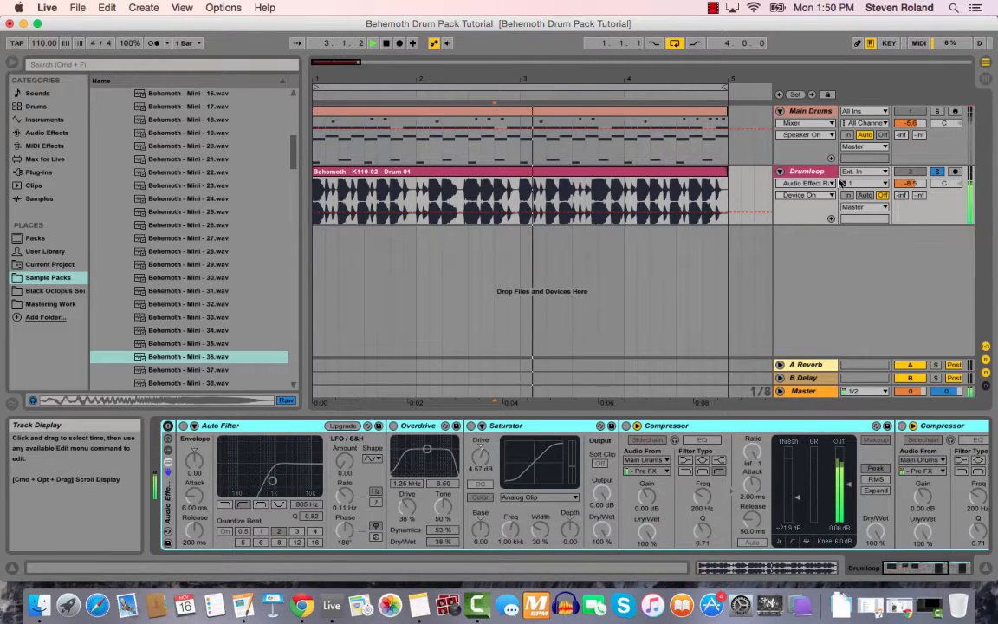
{"action": "left_click", "coordinate": [354, 235]}
{"action": "key", "text": "space"}
{"action": "key", "text": "space"}
{"action": "left_click", "coordinate": [360, 171]}
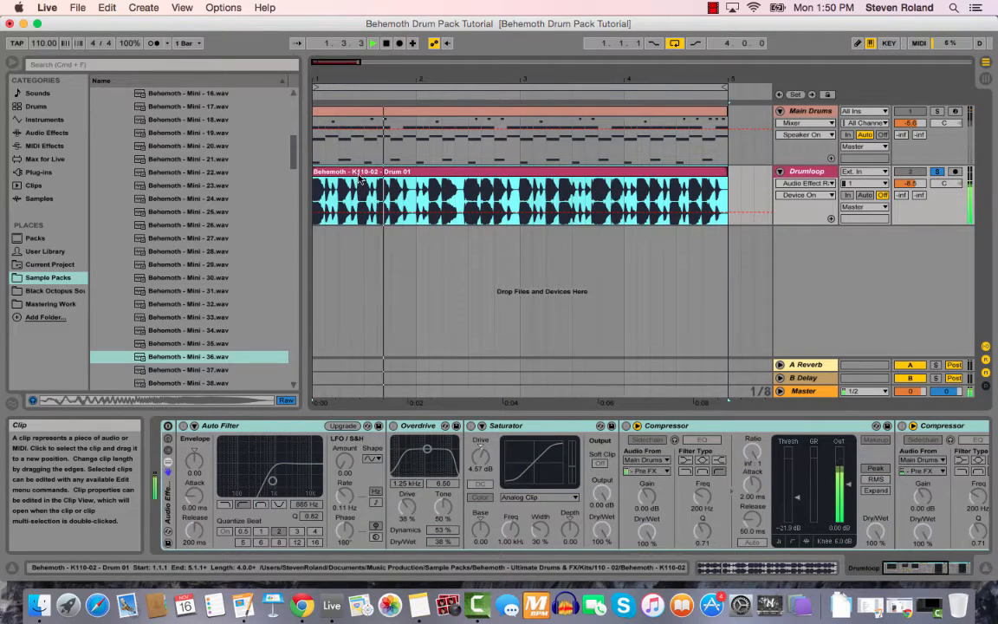
{"action": "key", "text": "space"}
{"action": "key", "text": "space"}
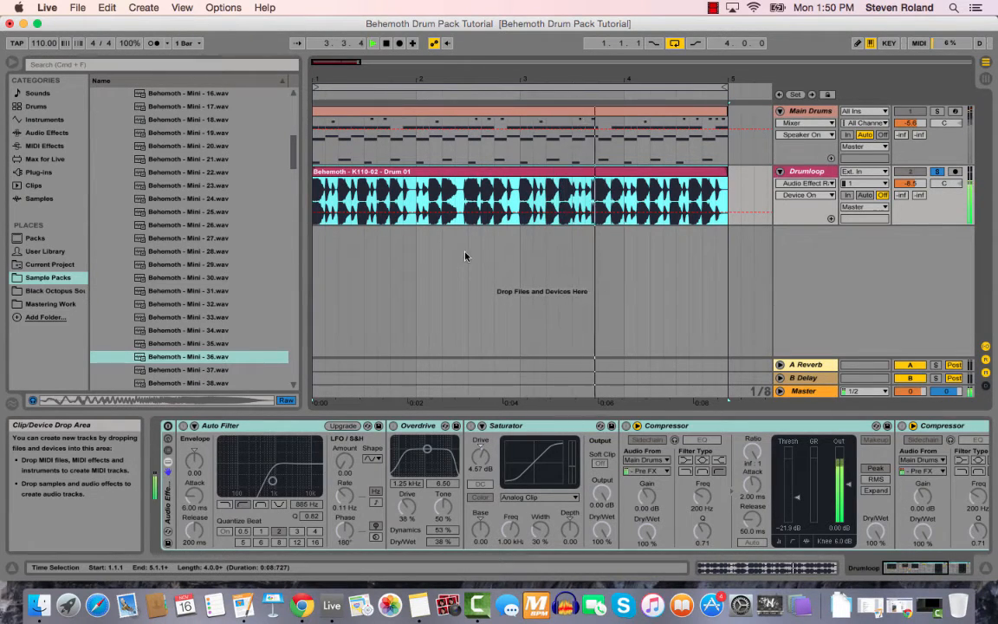
{"action": "key", "text": "space"}
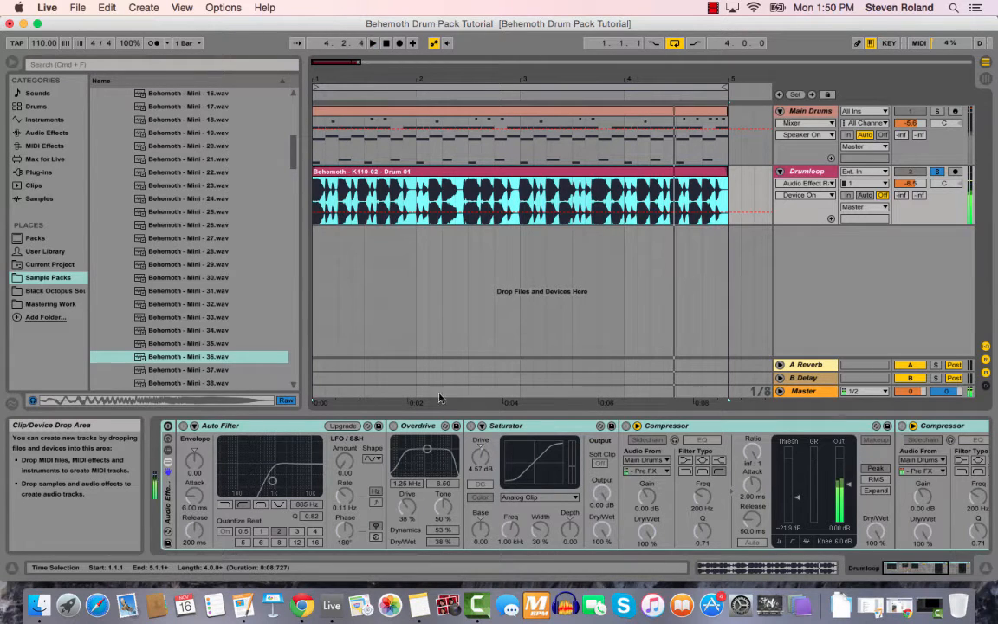
{"action": "key", "text": "space"}
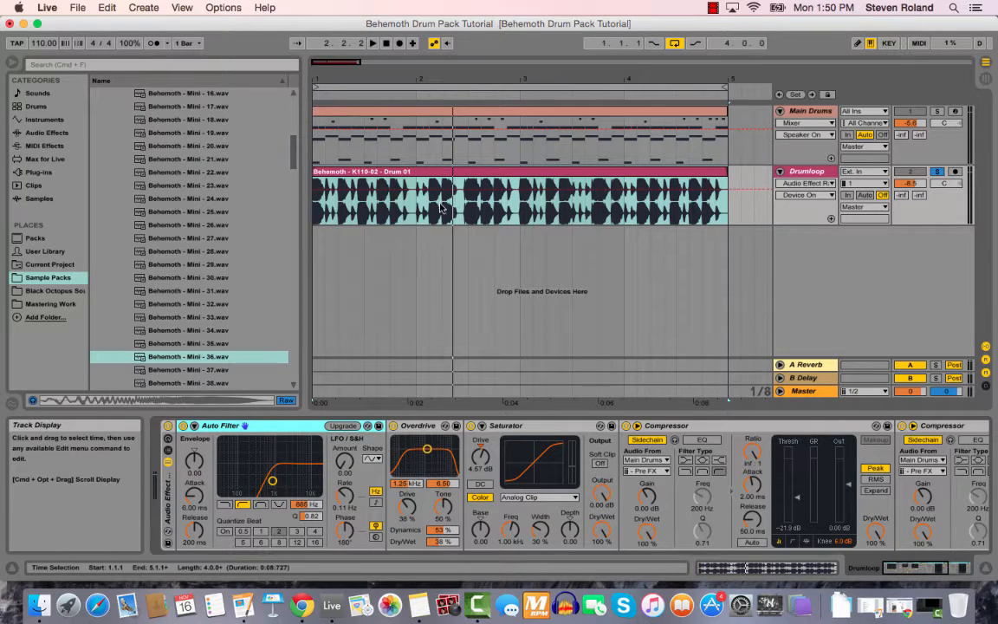
Examine the Drumloop effect chain device by device: Auto Filter, Overdrive, Saturator and the first sidechained Compressor.
{"action": "left_click", "coordinate": [414, 198]}
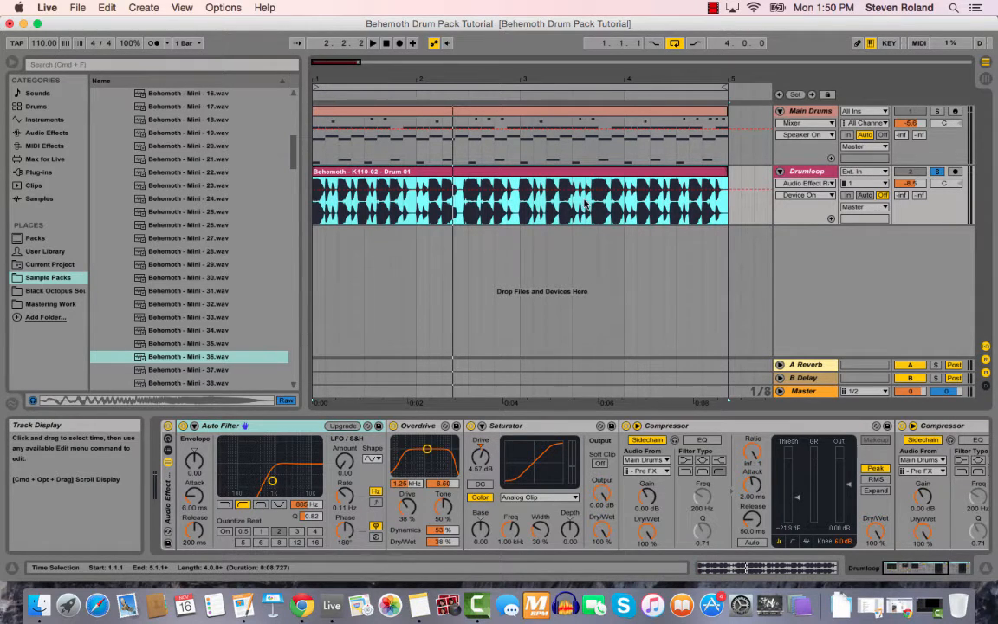
{"action": "left_click", "coordinate": [464, 156]}
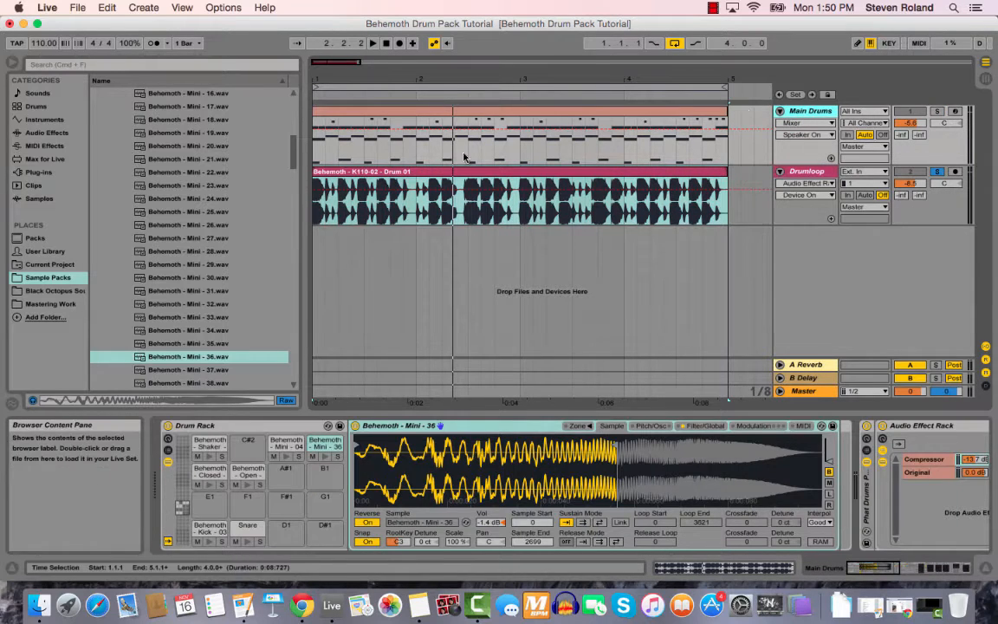
{"action": "left_click", "coordinate": [815, 173]}
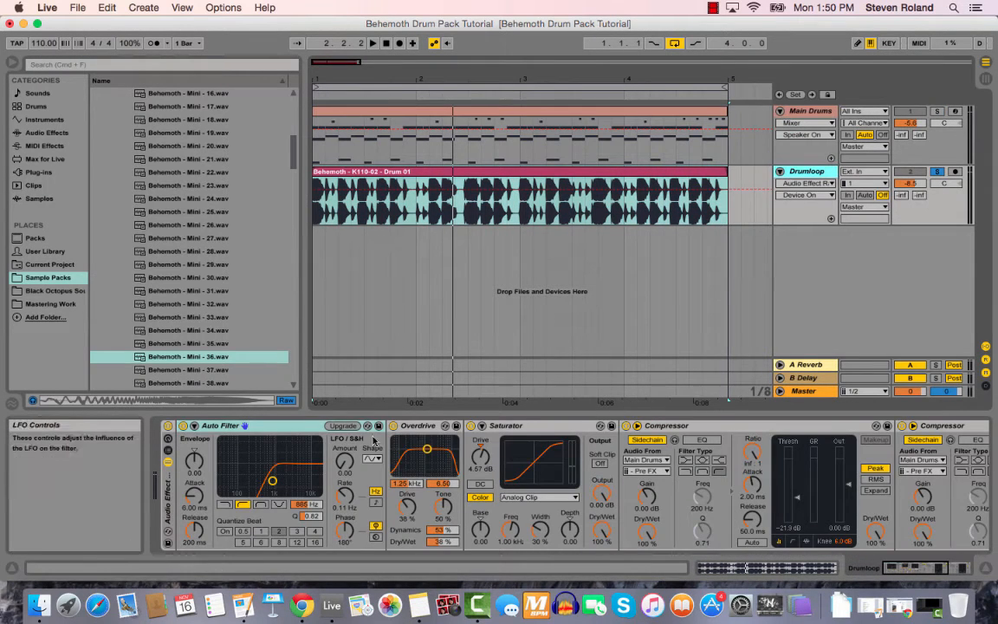
{"action": "left_click", "coordinate": [423, 427]}
{"action": "left_click", "coordinate": [542, 426]}
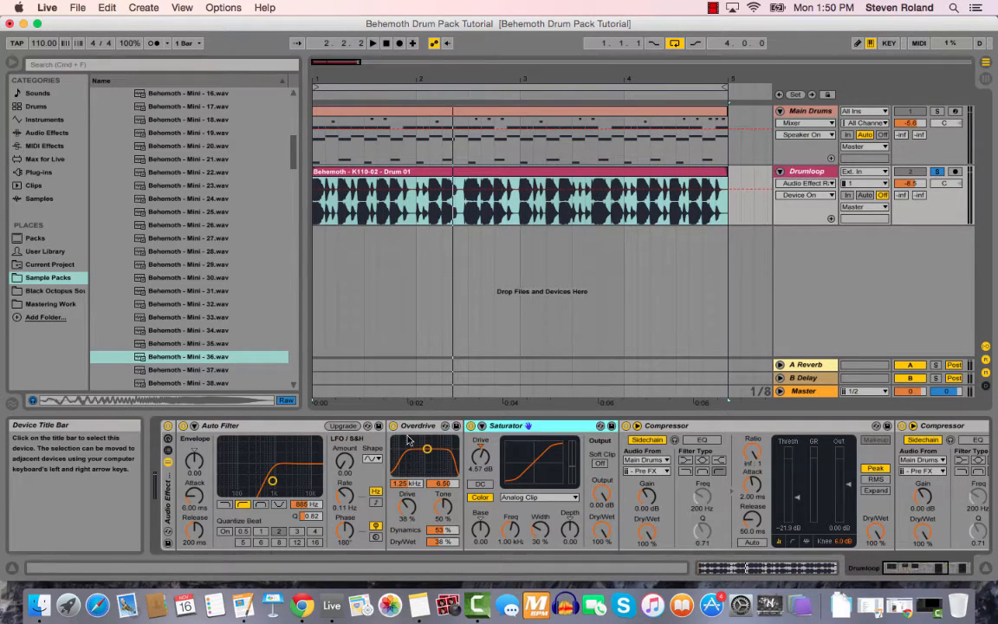
{"action": "left_click", "coordinate": [415, 426]}
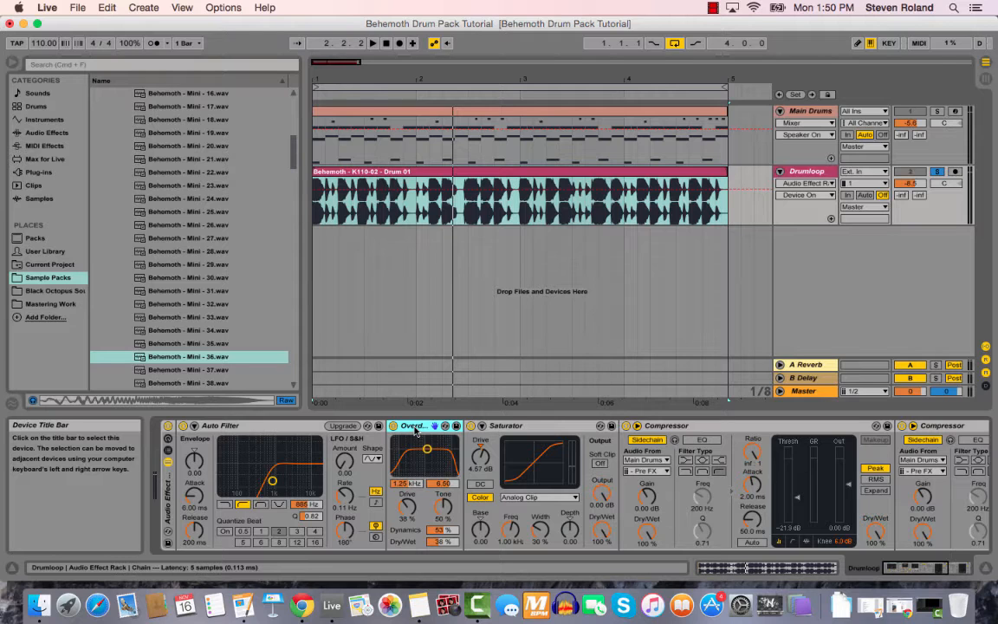
{"action": "left_click", "coordinate": [550, 426]}
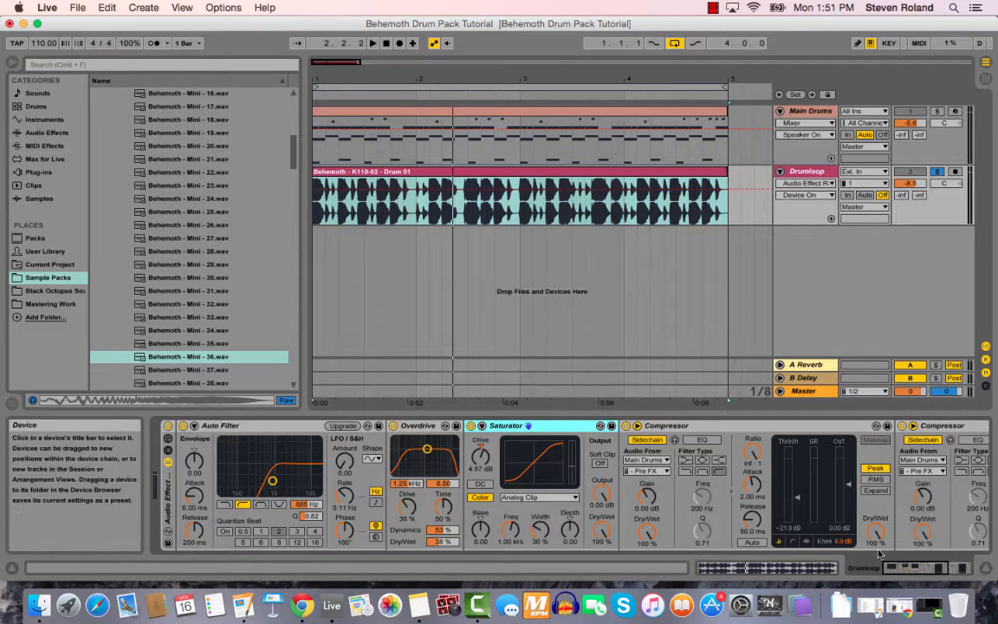
{"action": "left_click", "coordinate": [933, 568]}
{"action": "left_click", "coordinate": [559, 425]}
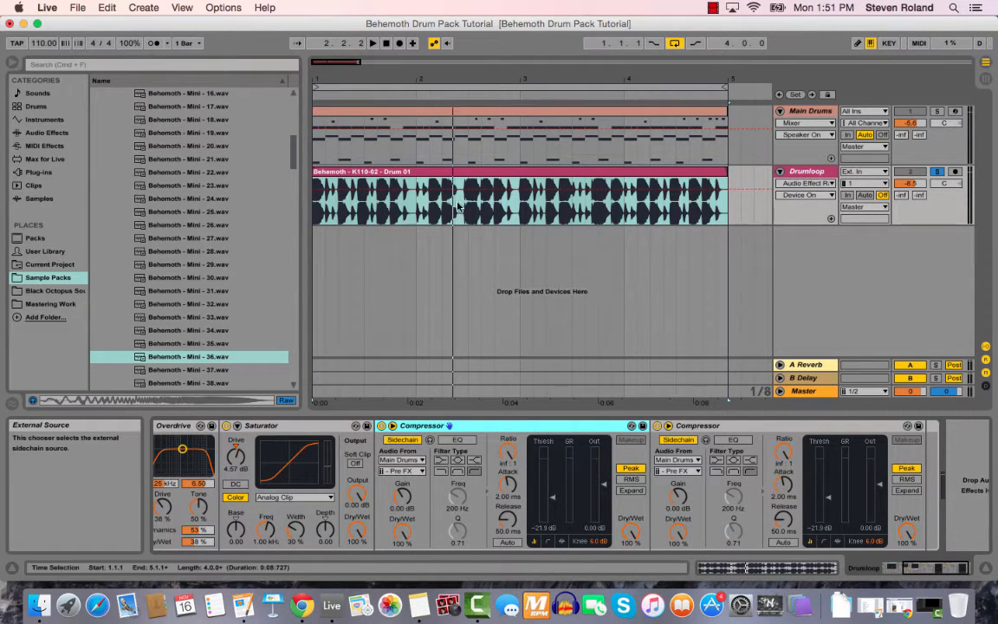
Set the first compressor's sidechain source to Behemoth - Kick - 03 | Pre FX and the second's to Drum Rack | Snare | Pre FX.
{"action": "left_click", "coordinate": [455, 162]}
{"action": "left_click", "coordinate": [559, 198]}
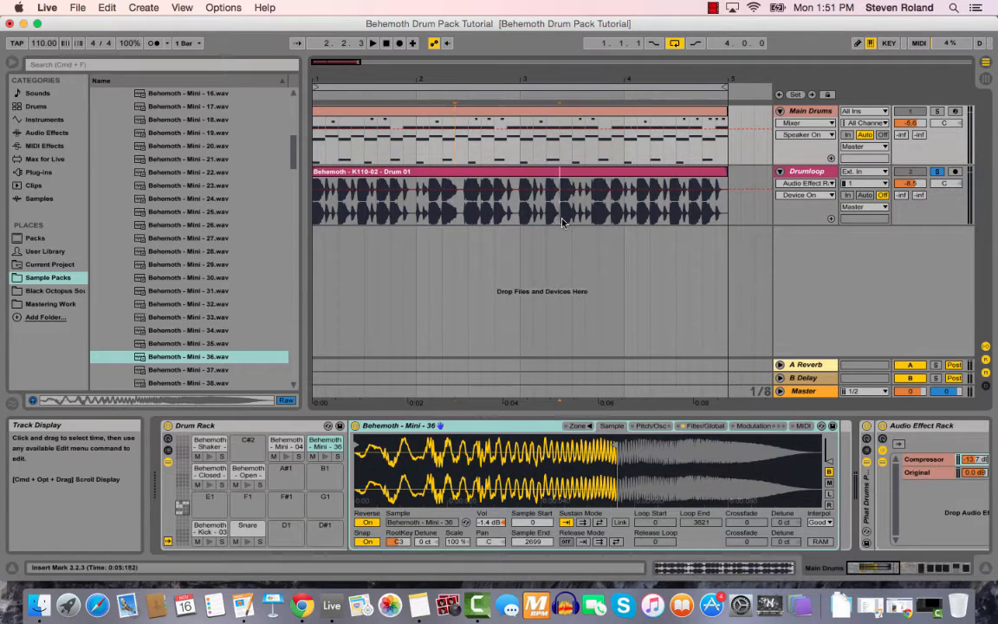
{"action": "left_click", "coordinate": [401, 470]}
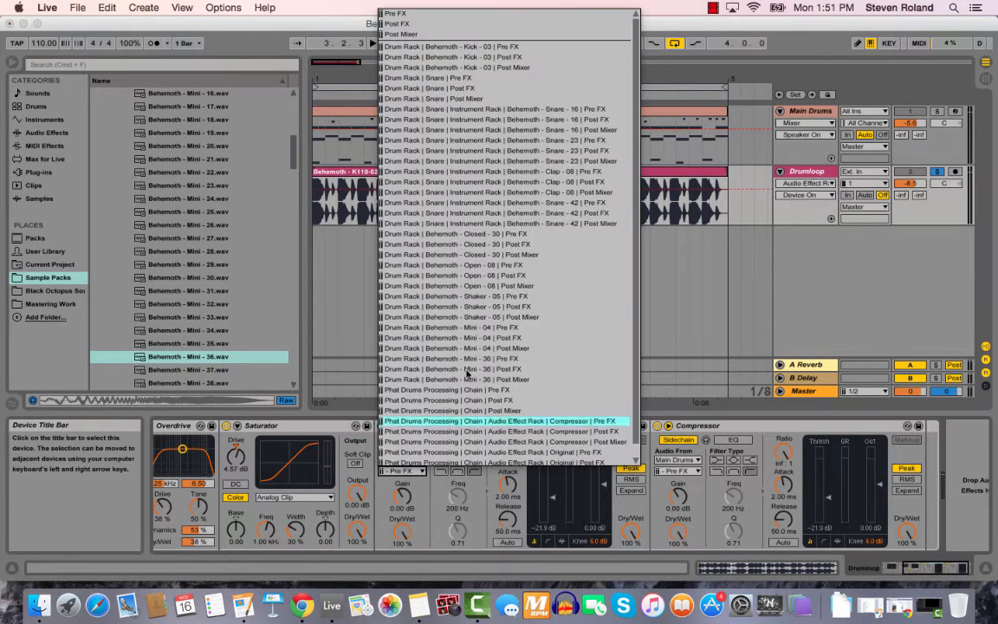
{"action": "left_click", "coordinate": [494, 47]}
{"action": "left_click", "coordinate": [678, 471]}
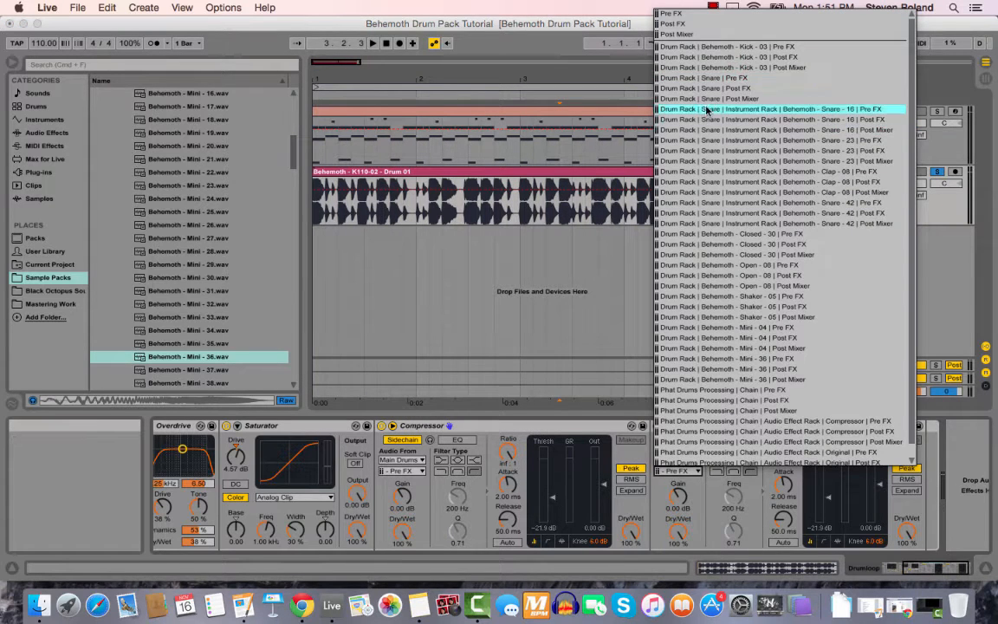
{"action": "left_click", "coordinate": [706, 78]}
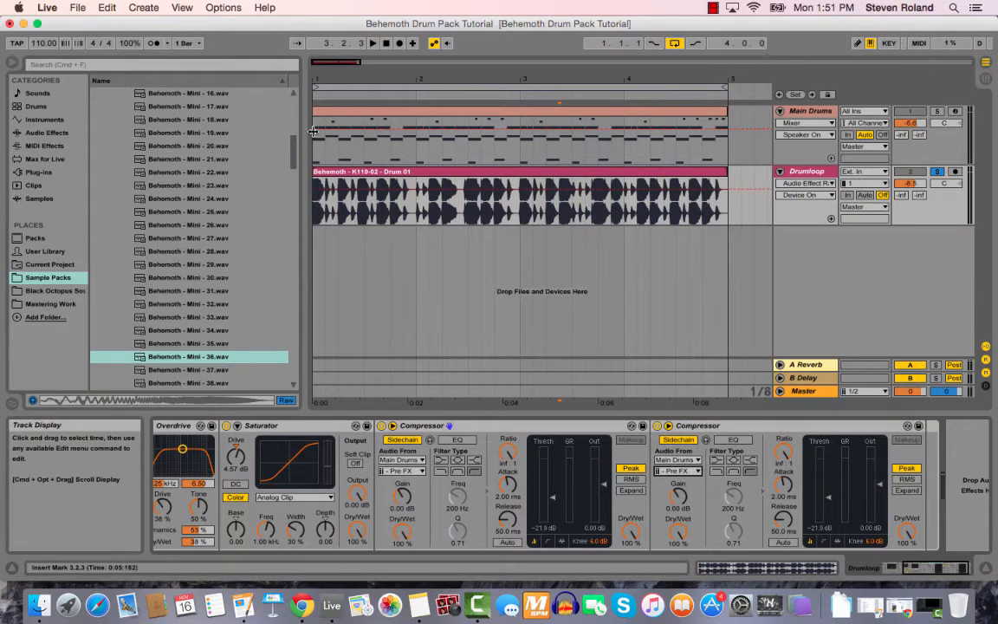
Set the first Drumloop compressor's threshold to -36.1 dB and the second's to about -28.1 dB while playing the loop.
{"action": "left_click", "coordinate": [494, 112]}
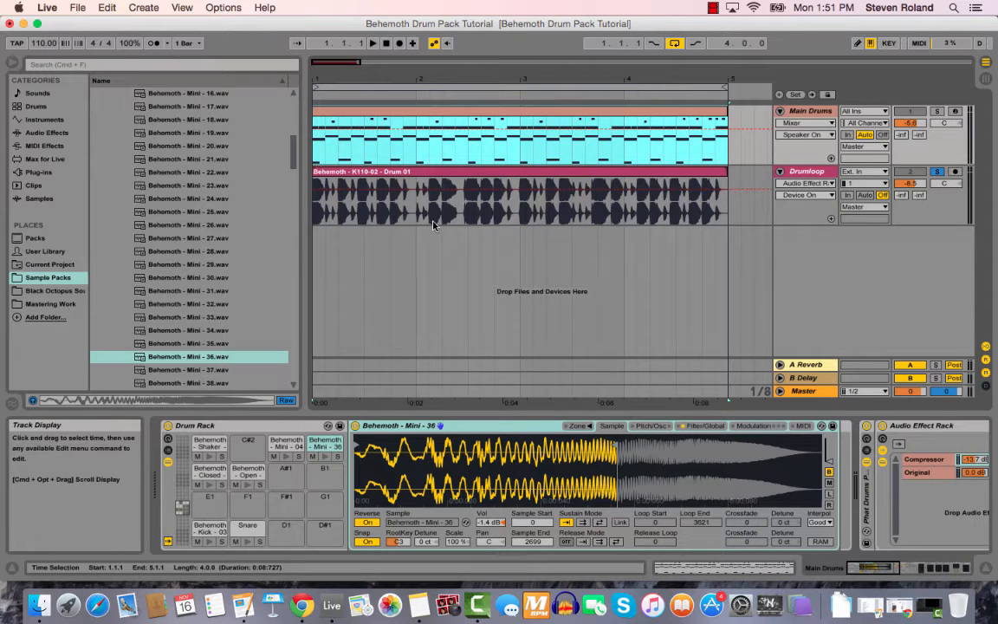
{"action": "left_click", "coordinate": [430, 212]}
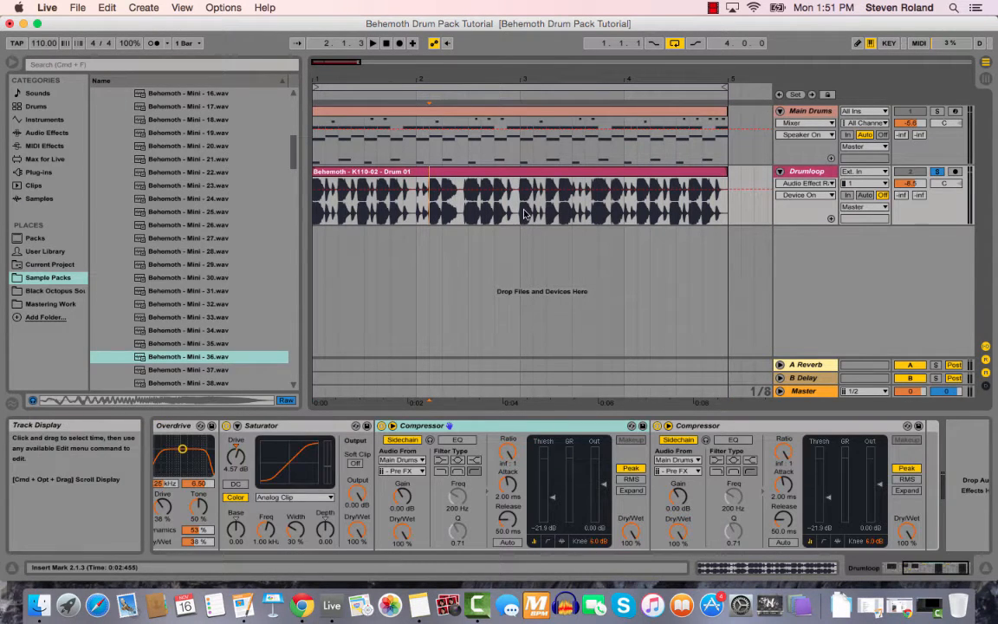
{"action": "key", "text": "space"}
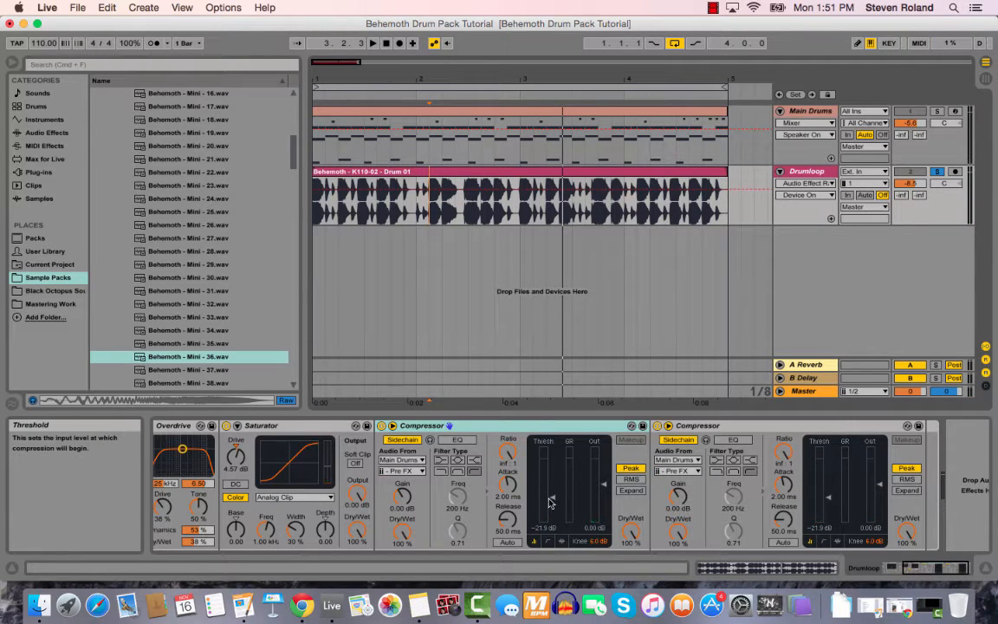
{"action": "key", "text": "space"}
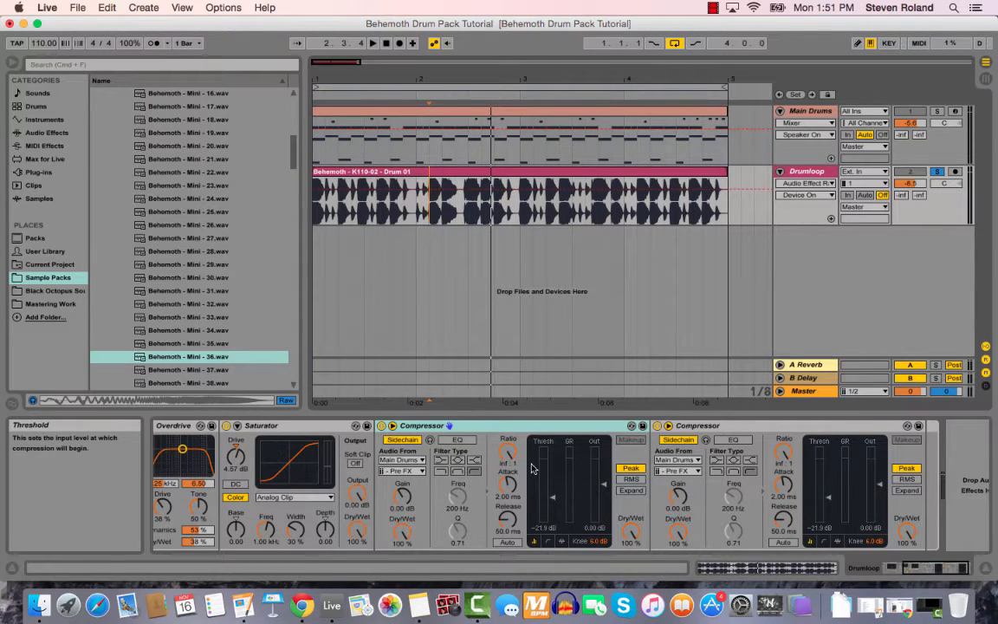
{"action": "key", "text": "space"}
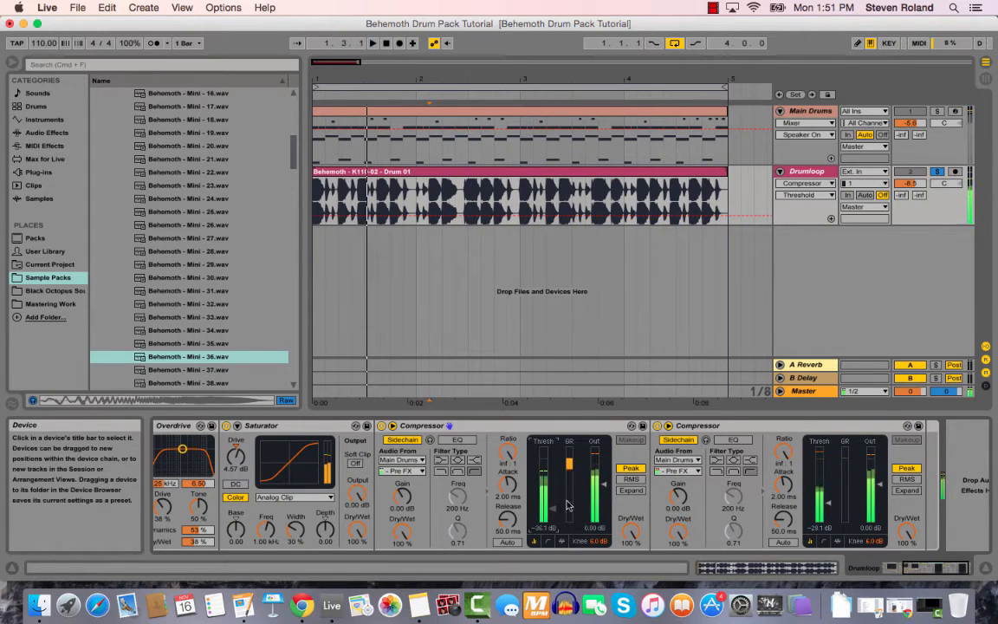
{"action": "key", "text": "space"}
{"action": "left_click_drag", "start_coordinate": [929, 567], "coordinate": [904, 567]}
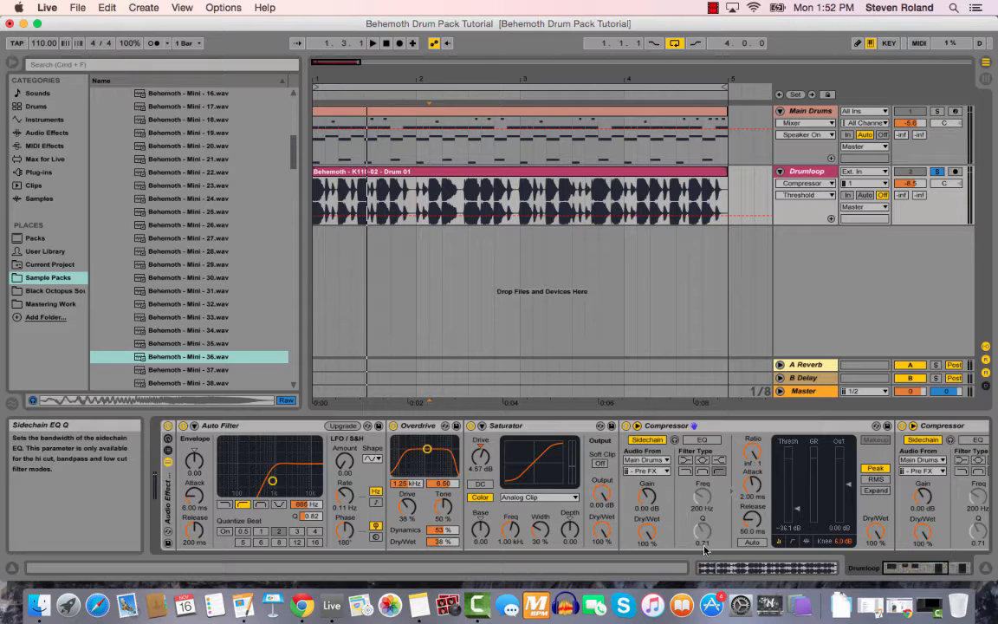
Solo the Main Drums track, show the Behemoth - Kick - 03 pad's sample waveform and preview its sound.
{"action": "left_click", "coordinate": [937, 111]}
{"action": "left_click", "coordinate": [811, 113]}
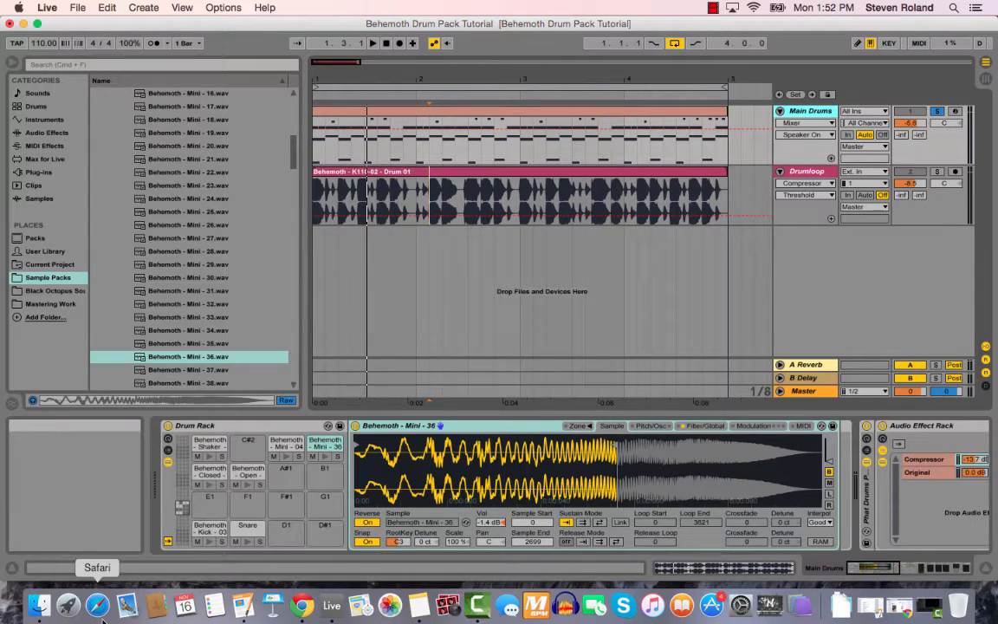
{"action": "left_click", "coordinate": [206, 532]}
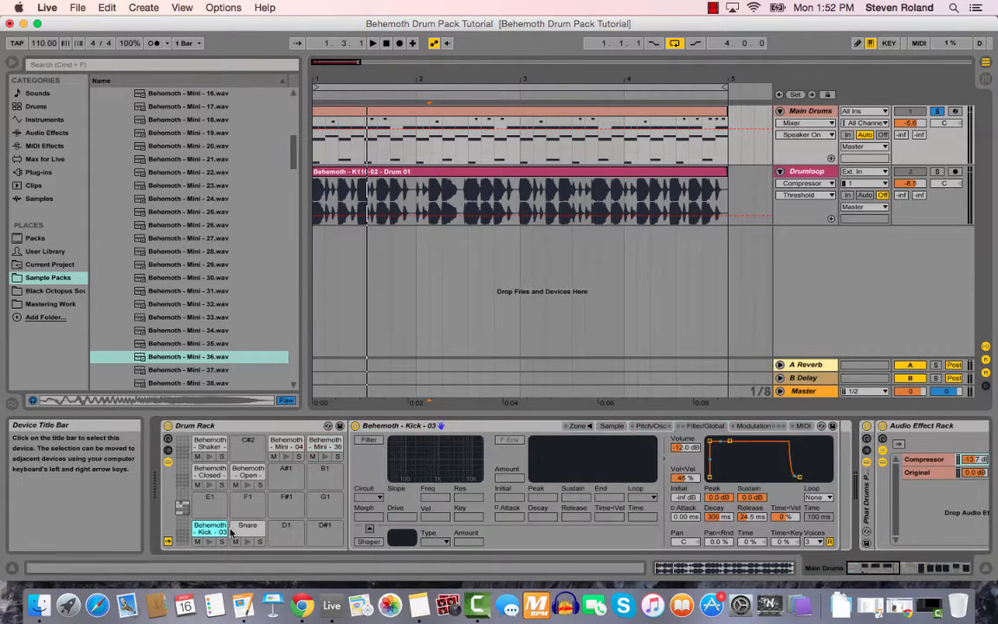
{"action": "left_click", "coordinate": [611, 425]}
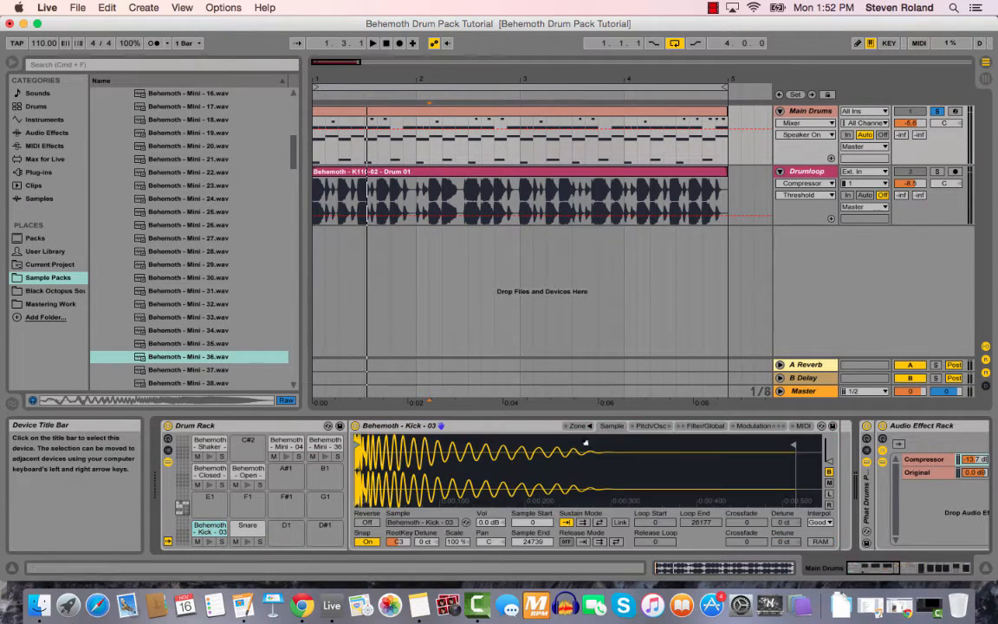
{"action": "left_click", "coordinate": [208, 543]}
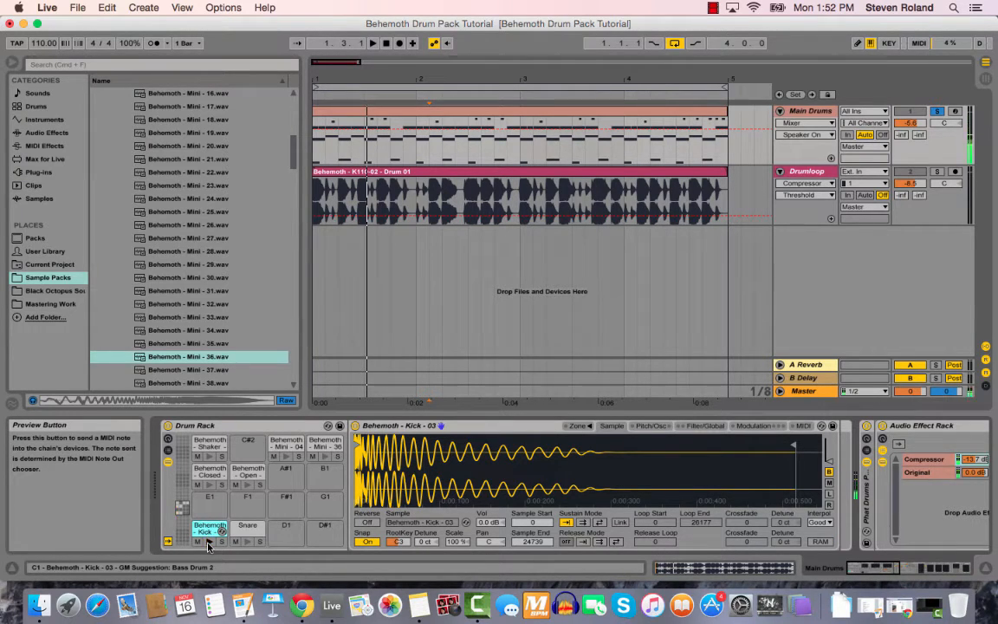
Examine the Snare pad's instrument rack and each of its four layered sample chains.
{"action": "left_click", "coordinate": [248, 528]}
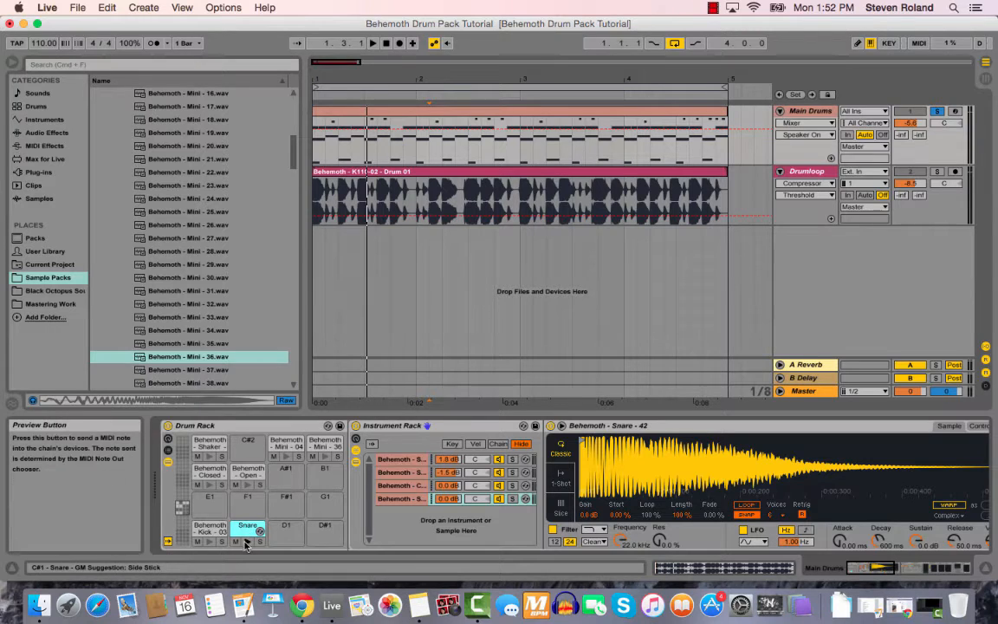
{"action": "left_click", "coordinate": [410, 462]}
{"action": "left_click", "coordinate": [410, 473]}
{"action": "left_click", "coordinate": [410, 486]}
{"action": "left_click", "coordinate": [409, 500]}
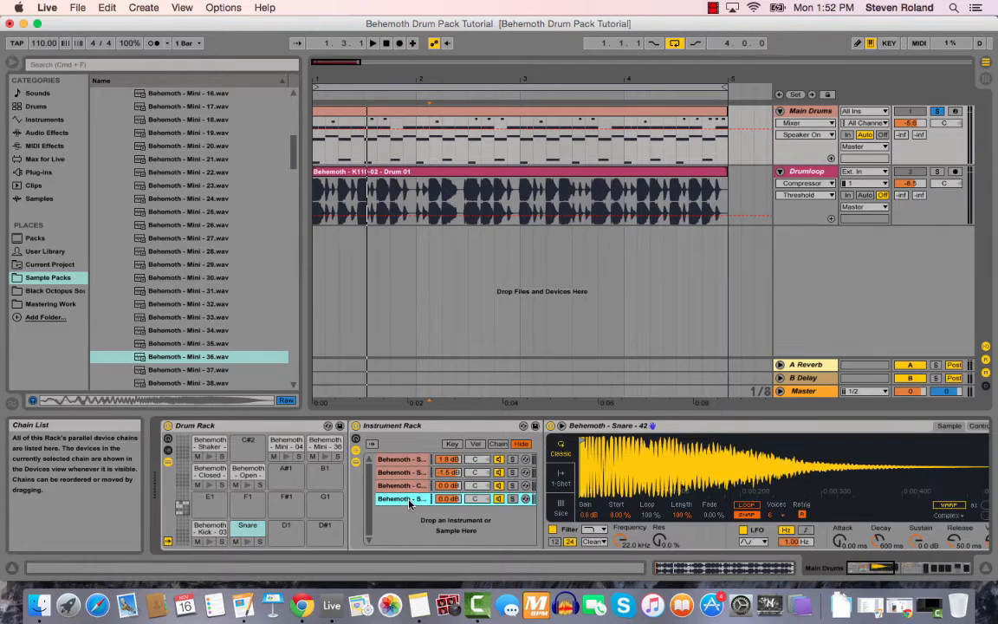
{"action": "left_click", "coordinate": [412, 460]}
{"action": "scroll", "coordinate": [208, 258], "scroll_direction": "up", "scroll_amount": 5}
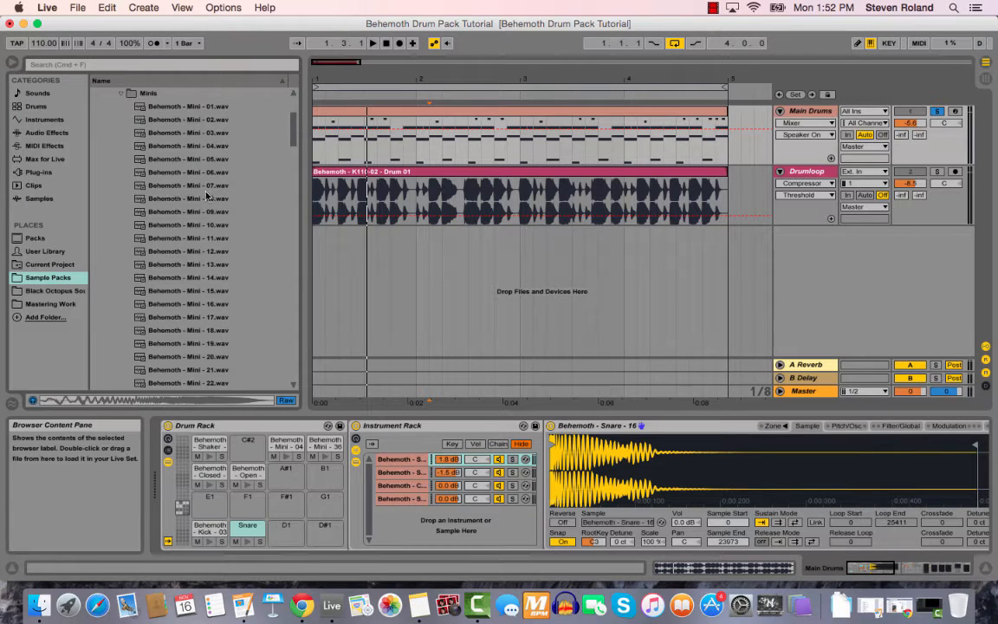
Layer the Behemoth - Mini - 06 and Behemoth - Mini - 10 samples on the D#1 drum pad and rename its rack Mini Multi.
{"action": "left_click_drag", "start_coordinate": [181, 175], "coordinate": [318, 526]}
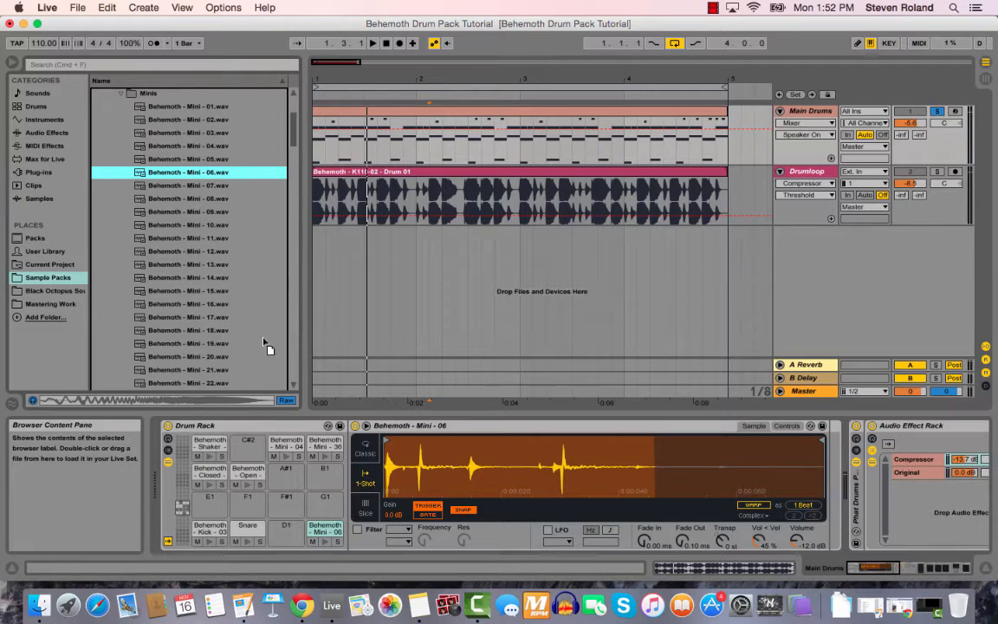
{"action": "left_click", "coordinate": [188, 224]}
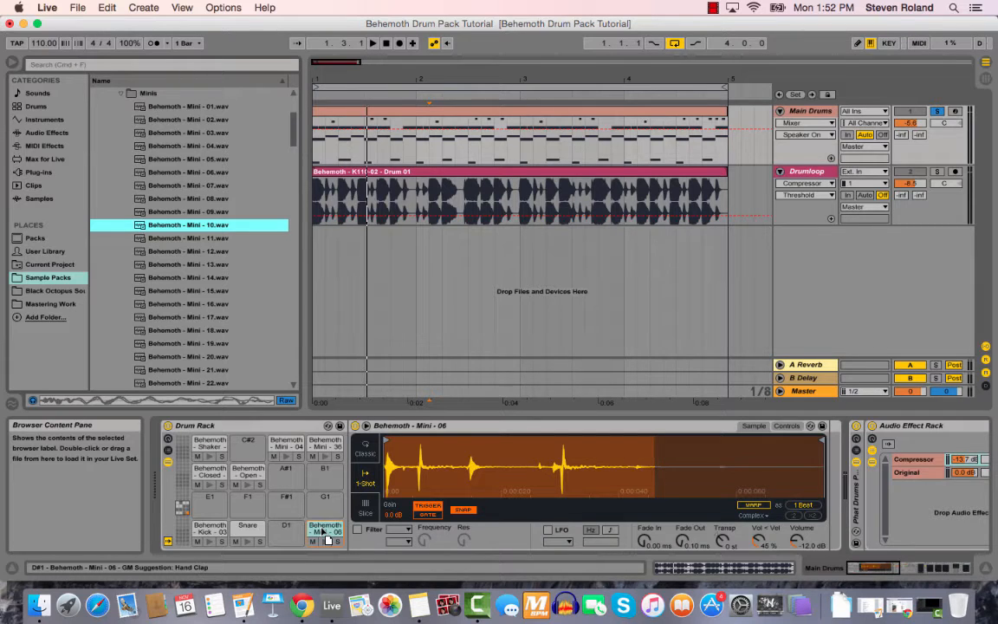
{"action": "left_click_drag", "start_coordinate": [188, 224], "coordinate": [320, 527]}
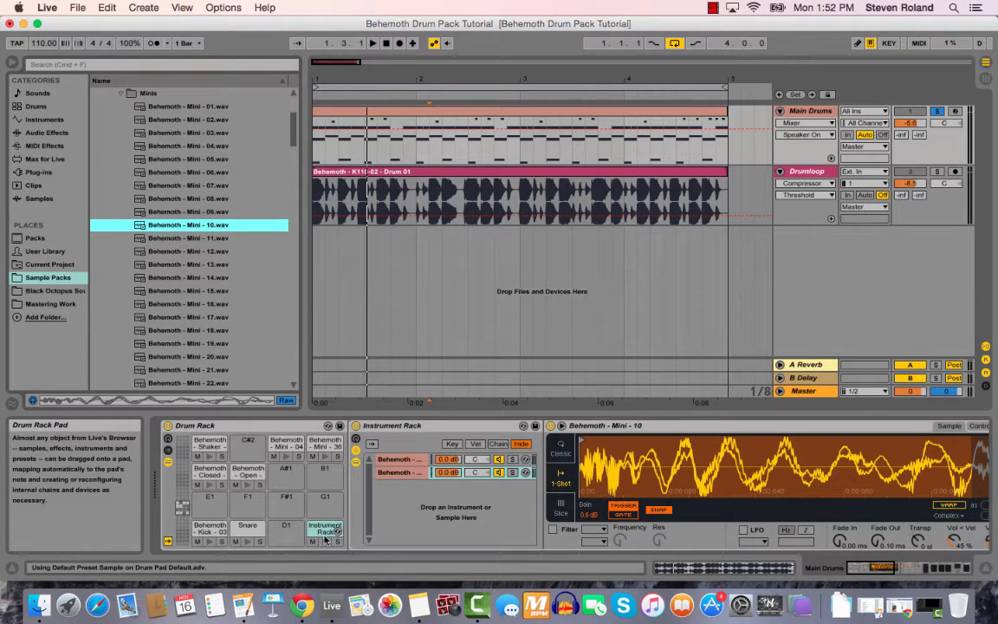
{"action": "left_click", "coordinate": [325, 534]}
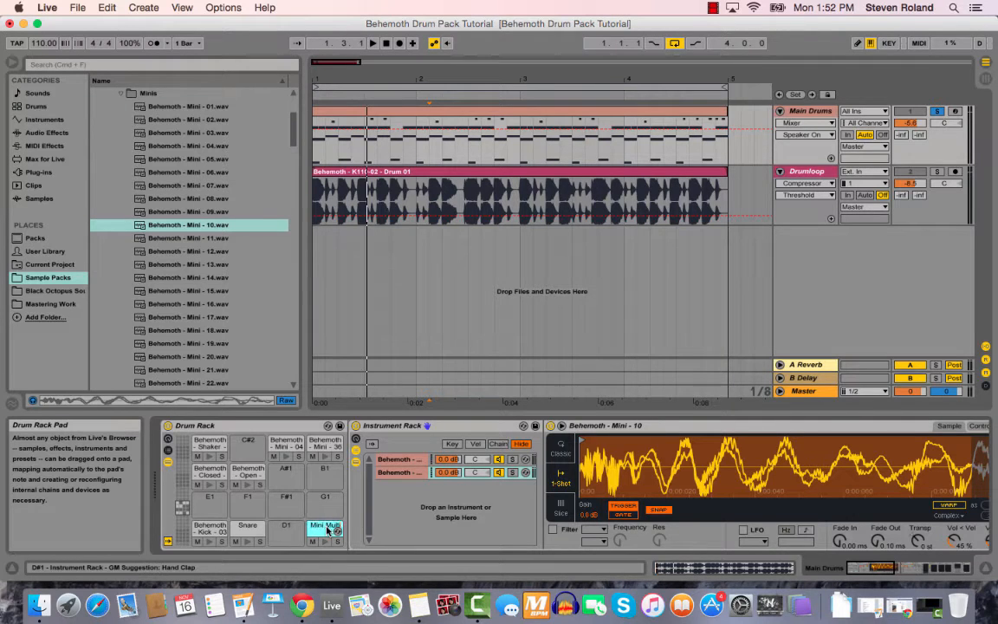
Examine the two sample chains in the Mini Multi rack and preview the pad's layered sound.
{"action": "left_click", "coordinate": [400, 459]}
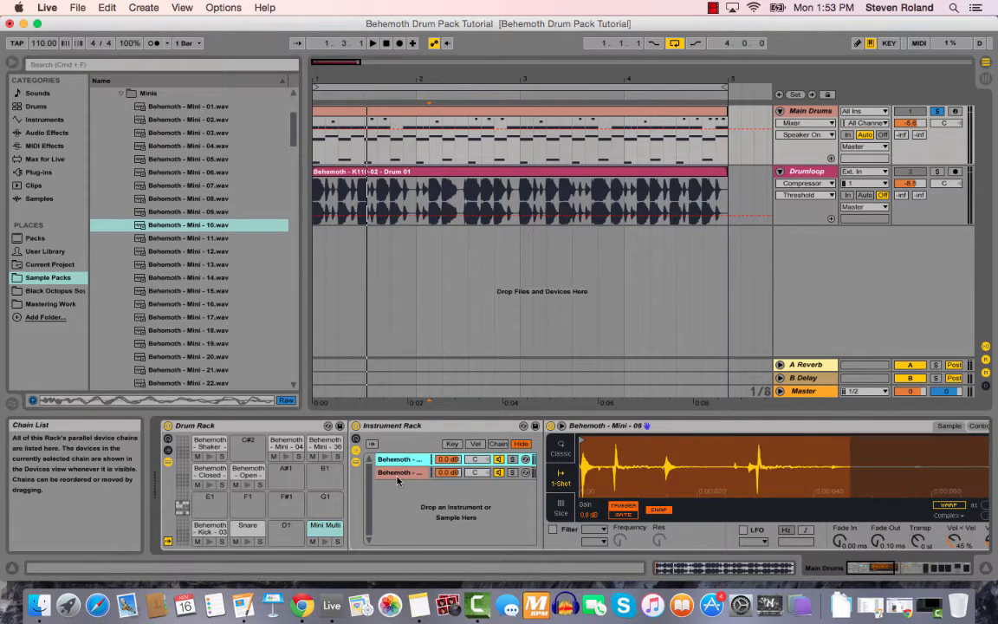
{"action": "left_click", "coordinate": [401, 472]}
{"action": "left_click", "coordinate": [407, 460]}
{"action": "left_click", "coordinate": [401, 472]}
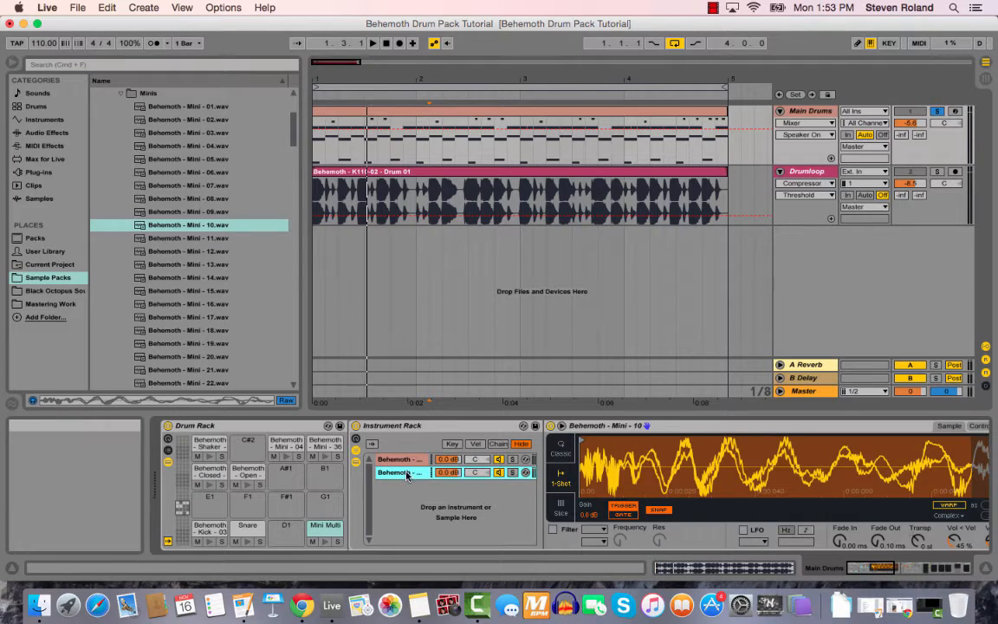
{"action": "left_click", "coordinate": [402, 459]}
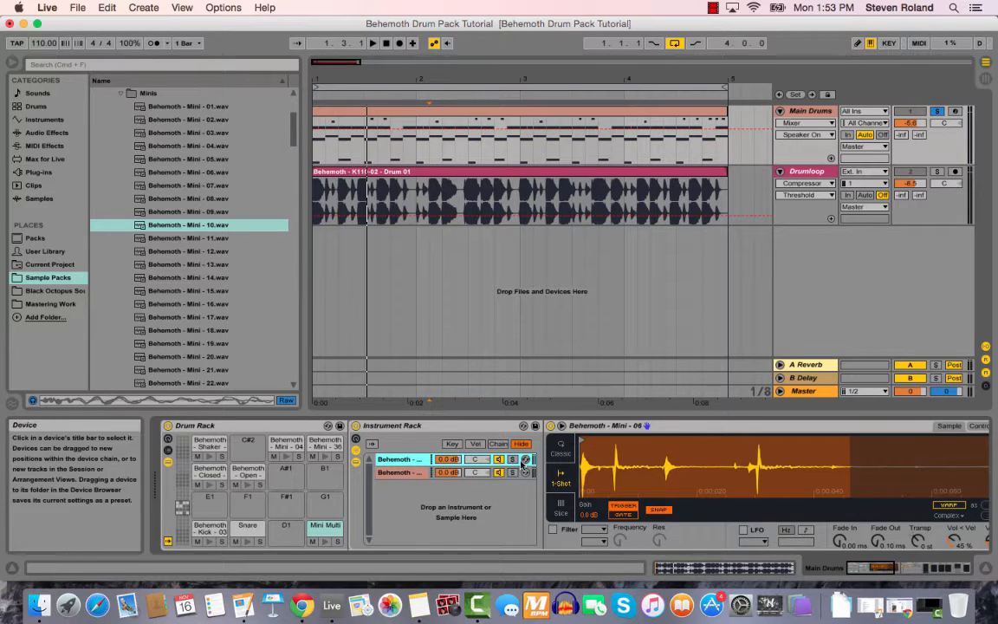
{"action": "left_click", "coordinate": [324, 542]}
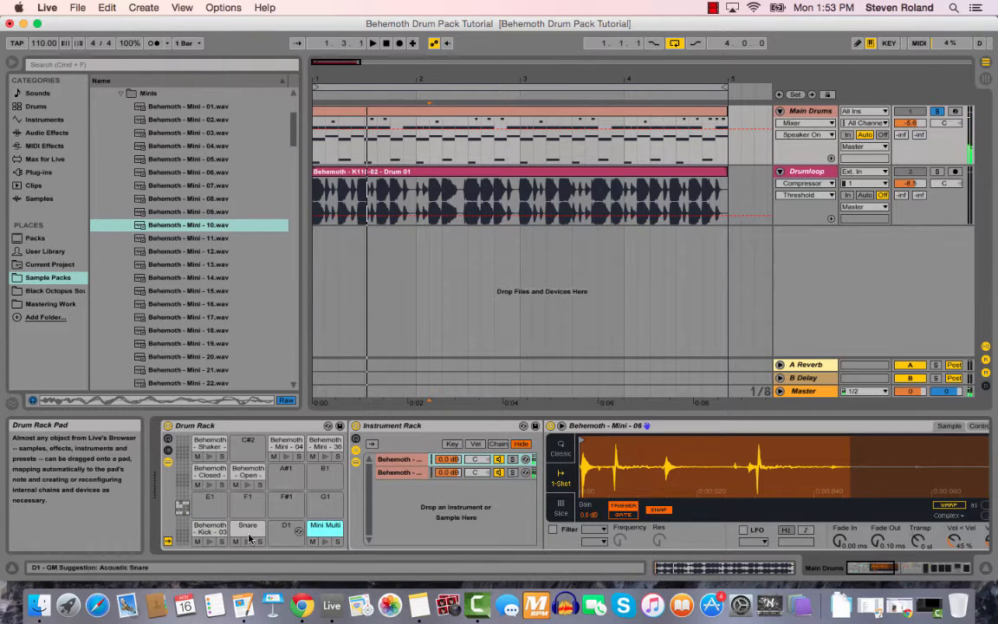
Undo a trial swap of the Snare and Mini Multi pads, and delete Mini Multi from the D#1 pad.
{"action": "left_click_drag", "start_coordinate": [259, 532], "coordinate": [338, 538]}
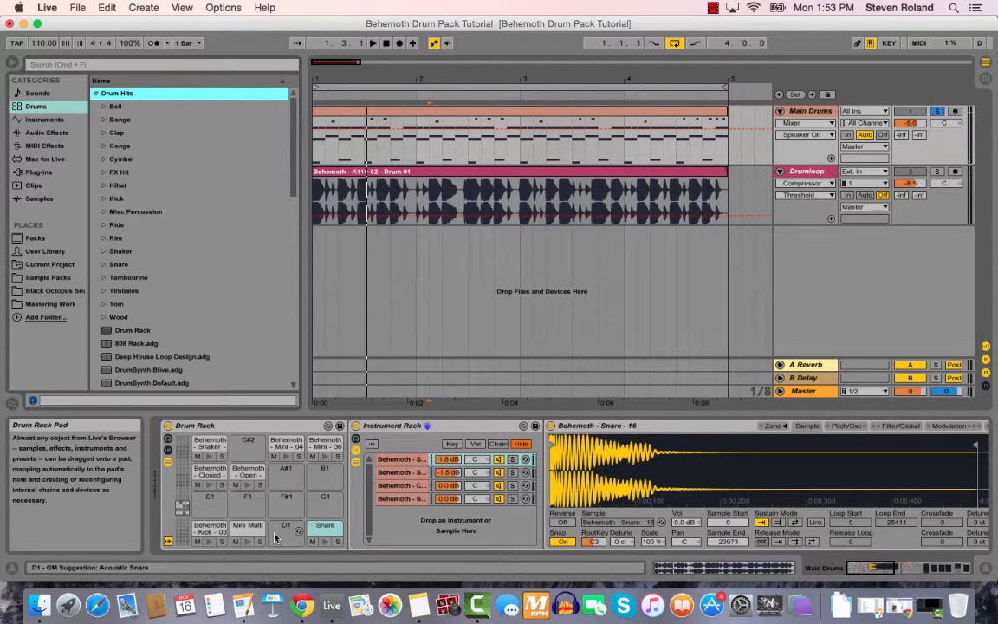
{"action": "key", "text": "super+z"}
{"action": "left_click", "coordinate": [319, 537]}
{"action": "key", "text": "Delete"}
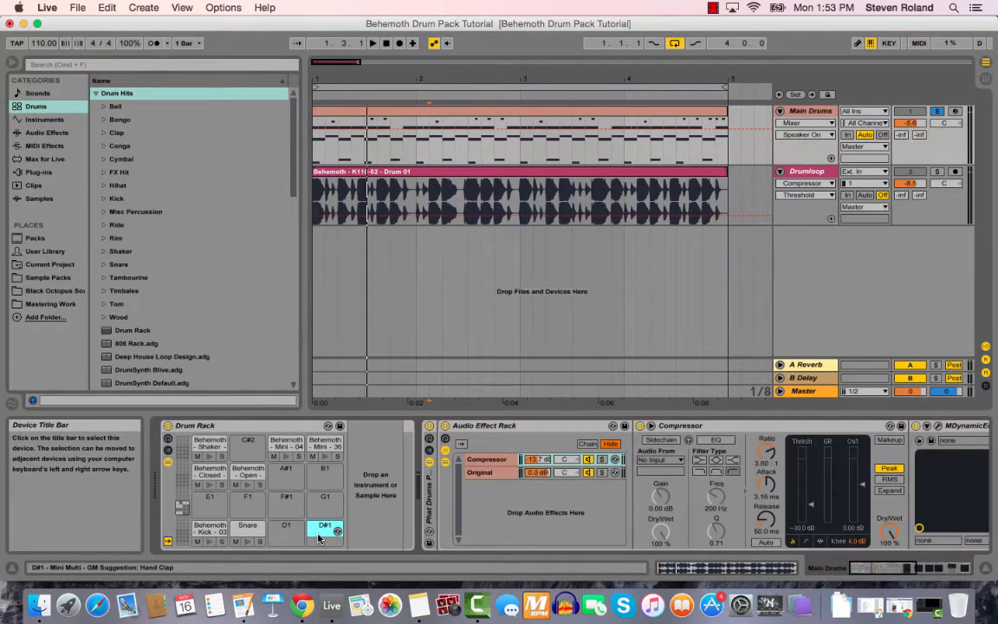
Solo the Snare pad and audition its layers by soloing individual chains, including Snare - 16, Clap - 08 and Snare - 42.
{"action": "left_click", "coordinate": [240, 539]}
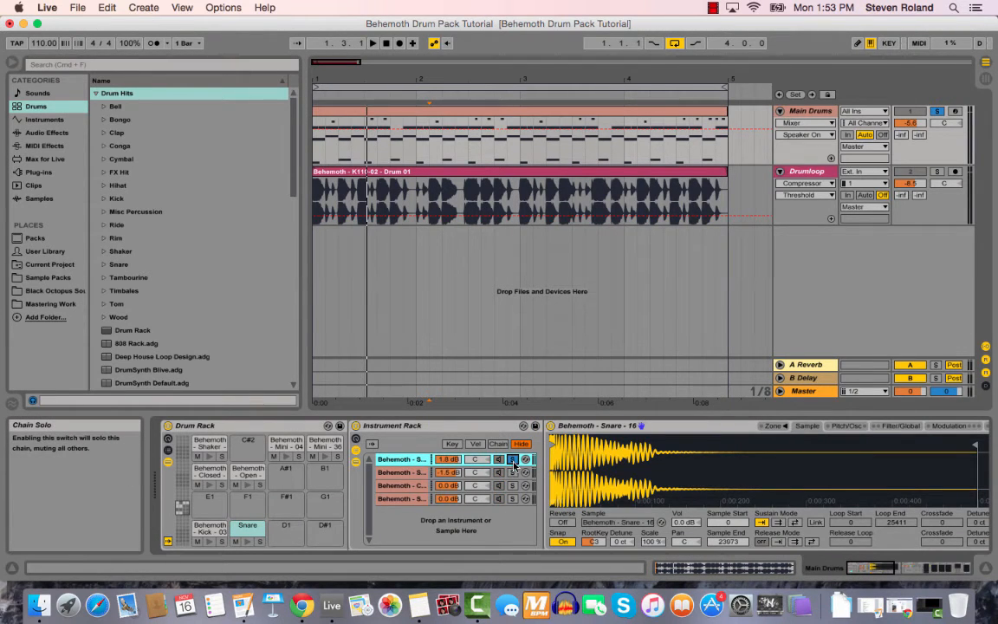
{"action": "key", "text": "space"}
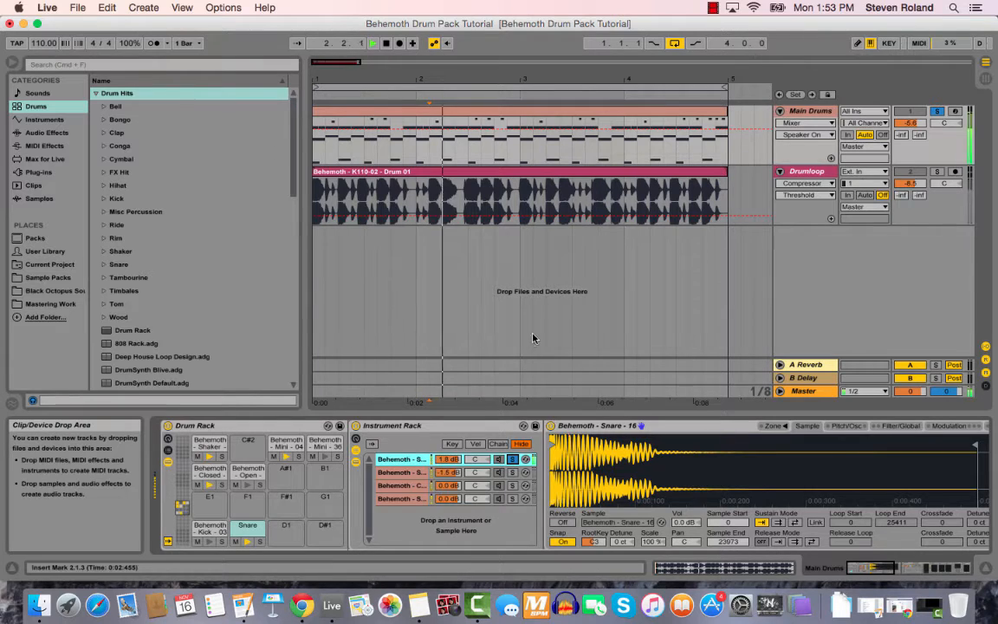
{"action": "key", "text": "space"}
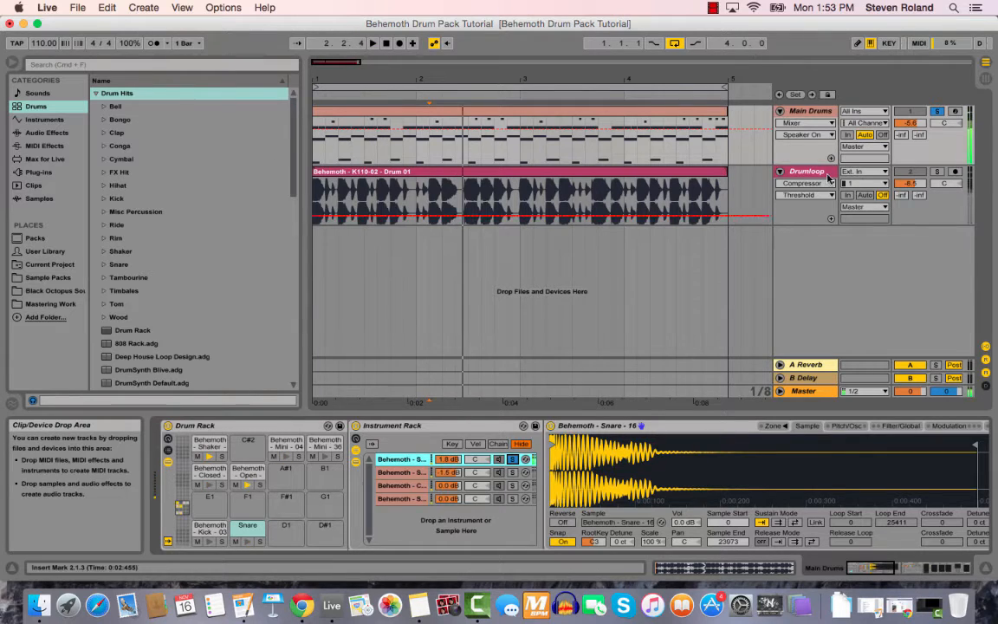
{"action": "left_click", "coordinate": [259, 540]}
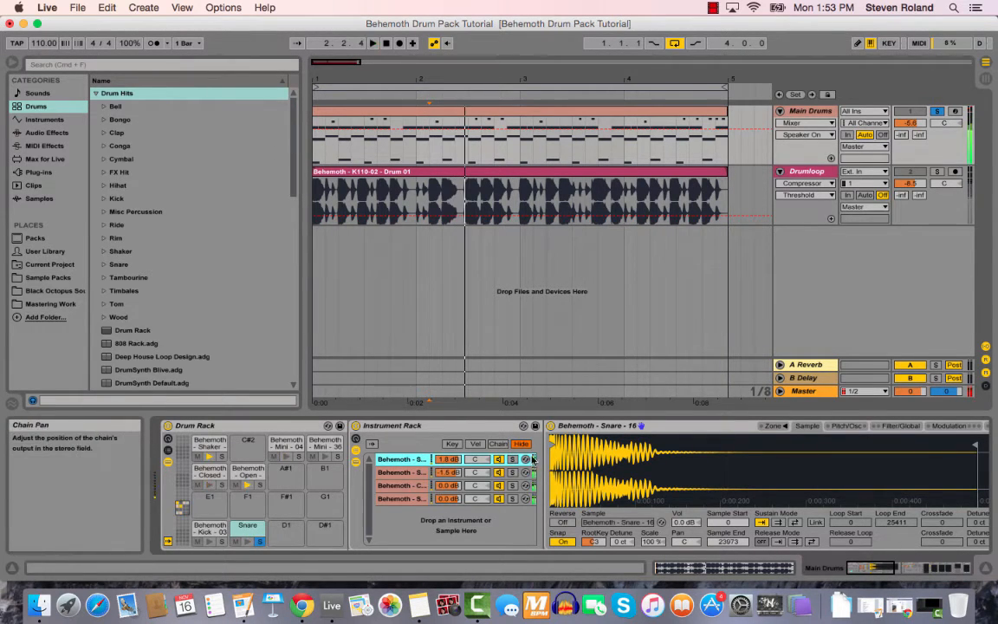
{"action": "left_click", "coordinate": [512, 459]}
{"action": "key", "text": "space"}
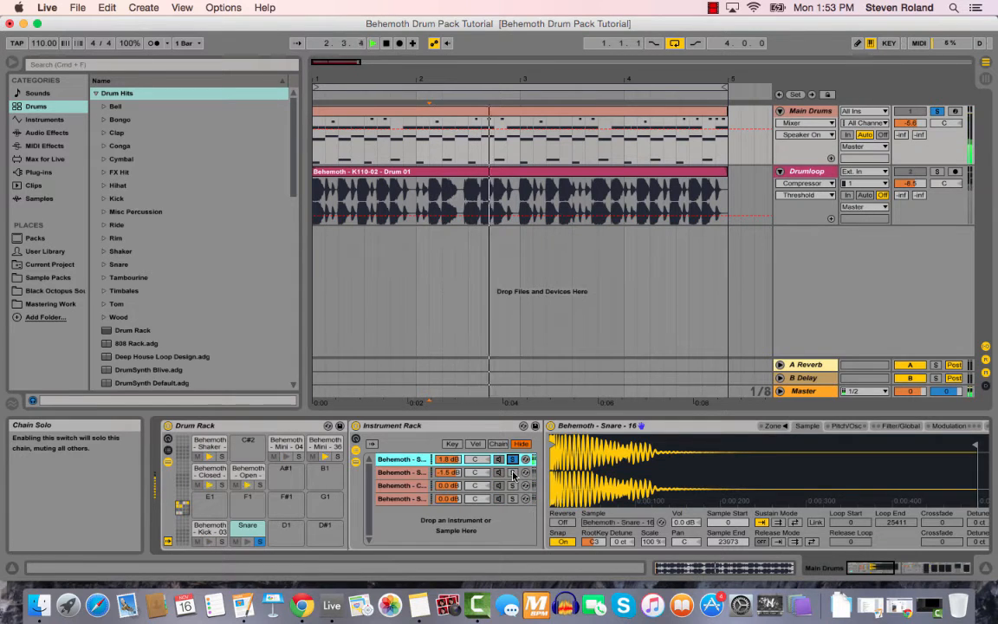
{"action": "left_click", "coordinate": [512, 485]}
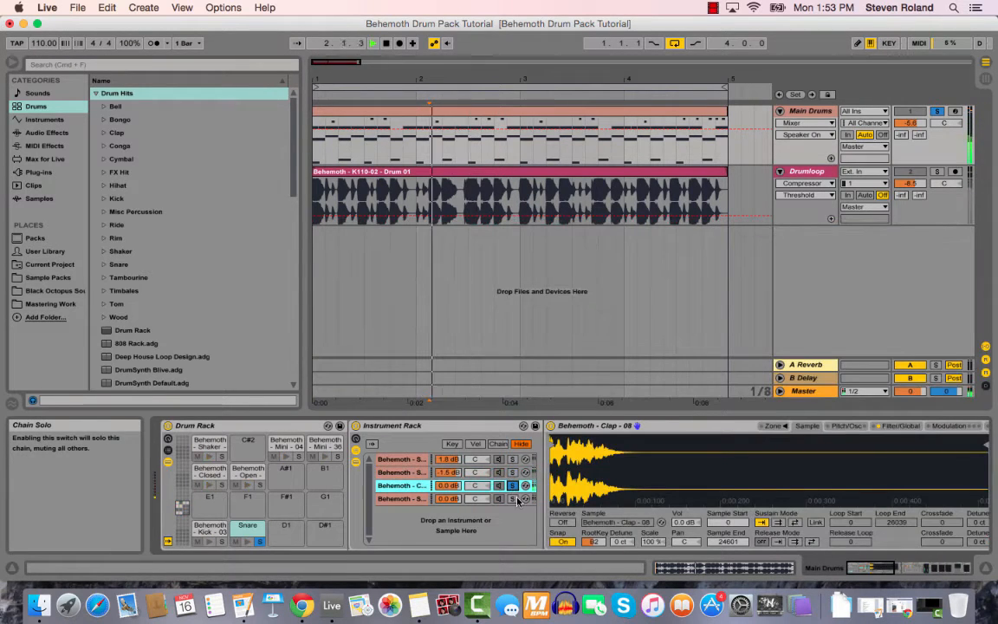
{"action": "left_click", "coordinate": [512, 499]}
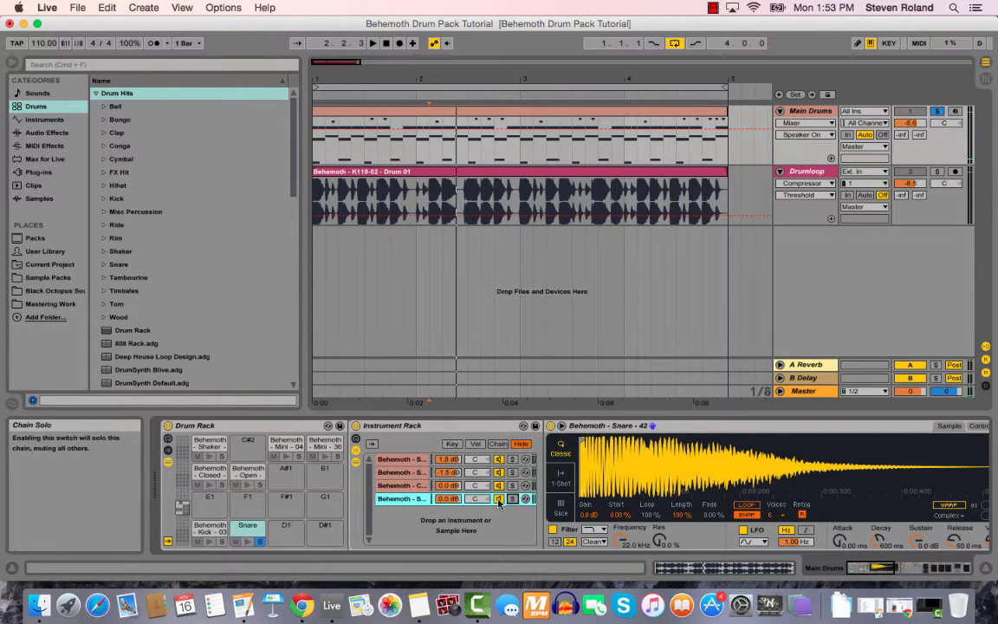
Reorder the Snare rack's chains so Behemoth - Snare - 42 sits above Behemoth - Clap - 08.
{"action": "left_click", "coordinate": [419, 485]}
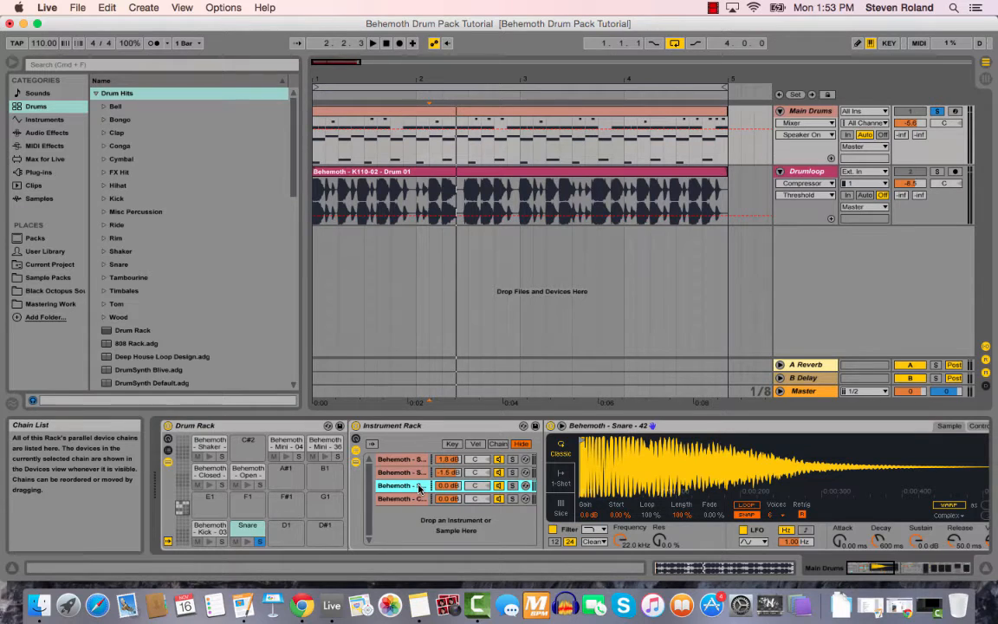
{"action": "left_click", "coordinate": [457, 499]}
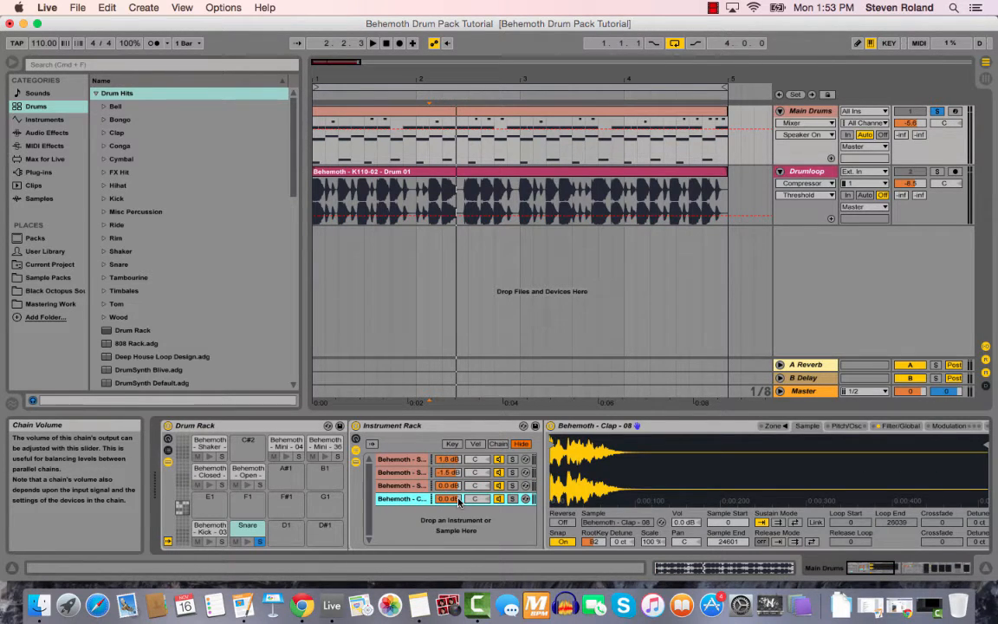
Solo and play the Behemoth - Snare - 16 chain, and show the volume envelope in its Sampler's Filter/Global settings.
{"action": "left_click", "coordinate": [422, 459]}
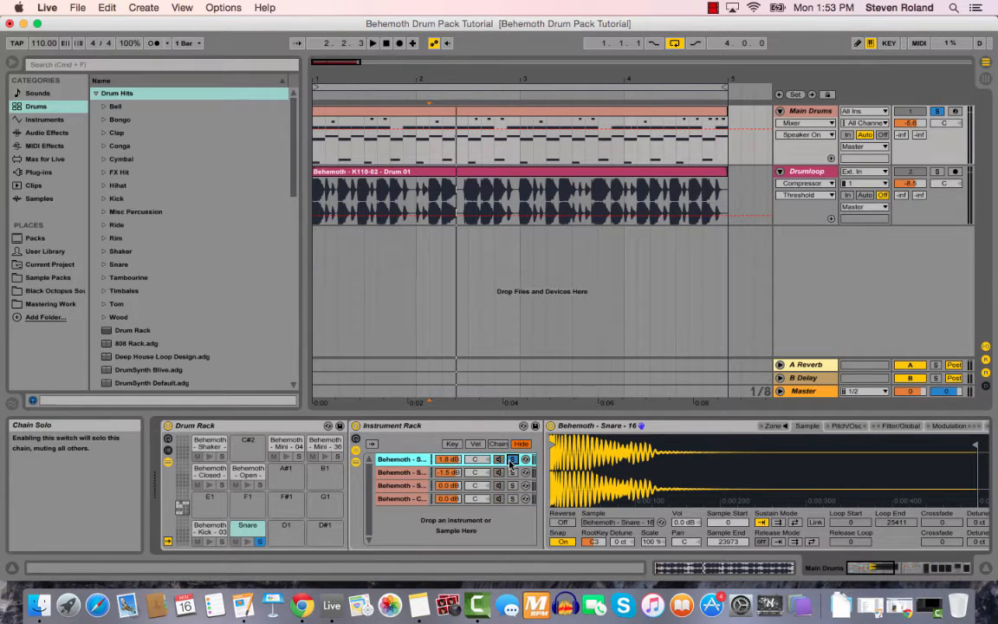
{"action": "key", "text": "space"}
{"action": "key", "text": "space"}
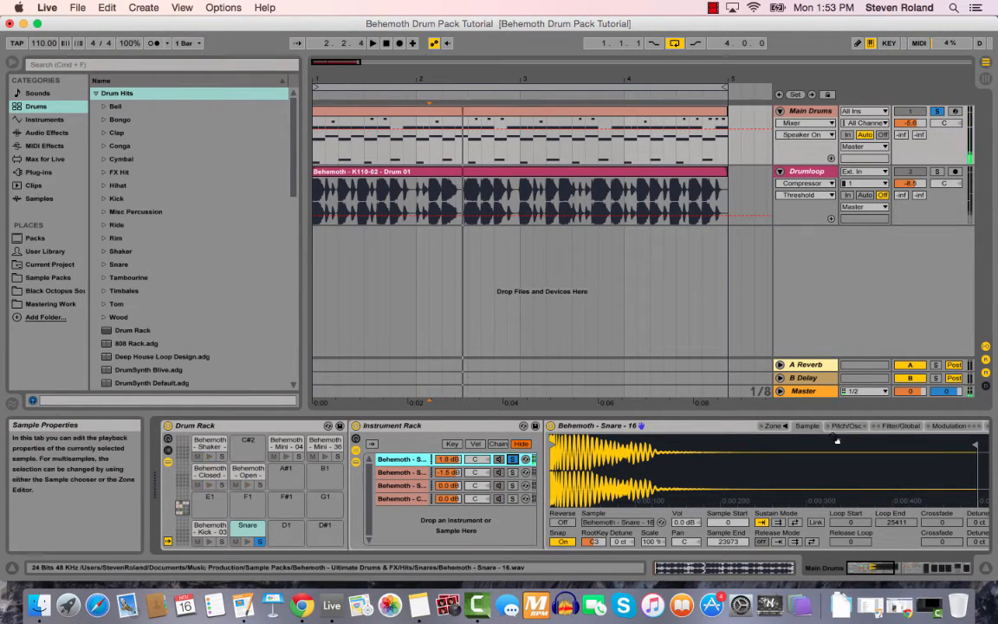
{"action": "left_click", "coordinate": [889, 426]}
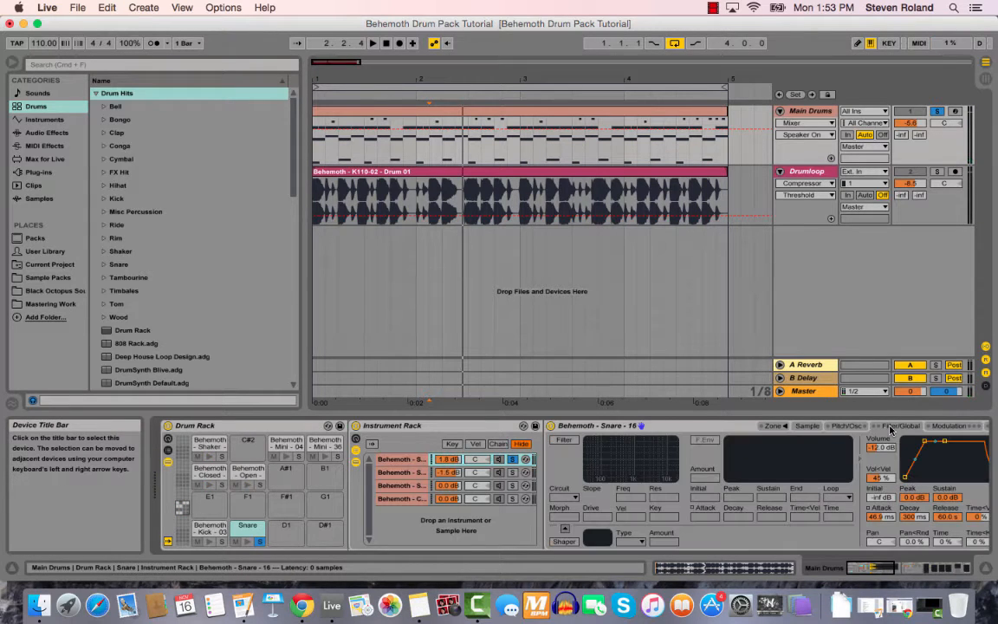
{"action": "left_click_drag", "start_coordinate": [872, 568], "coordinate": [884, 568]}
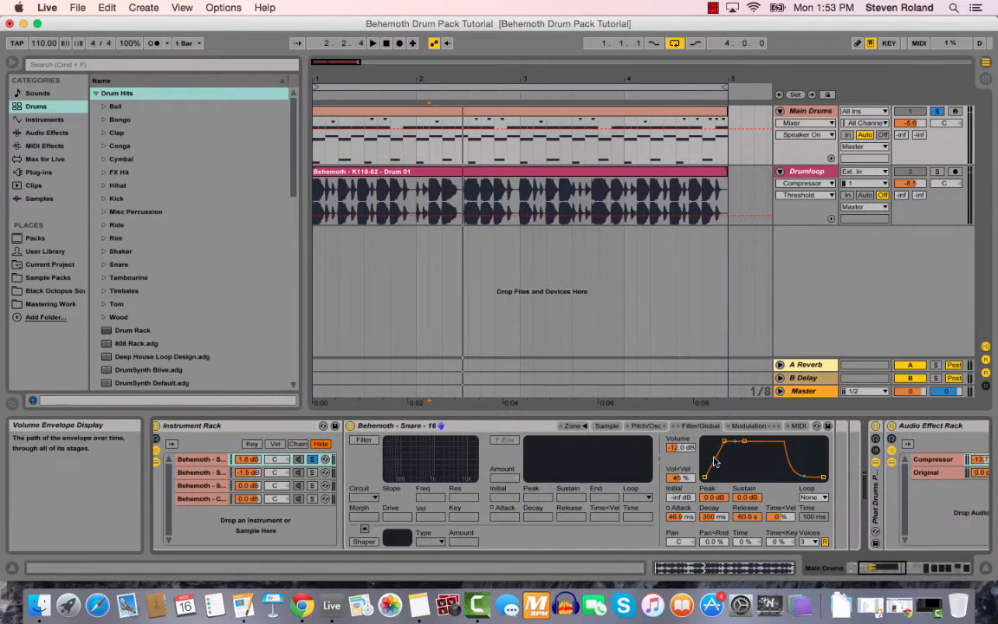
{"action": "right_click", "coordinate": [486, 426]}
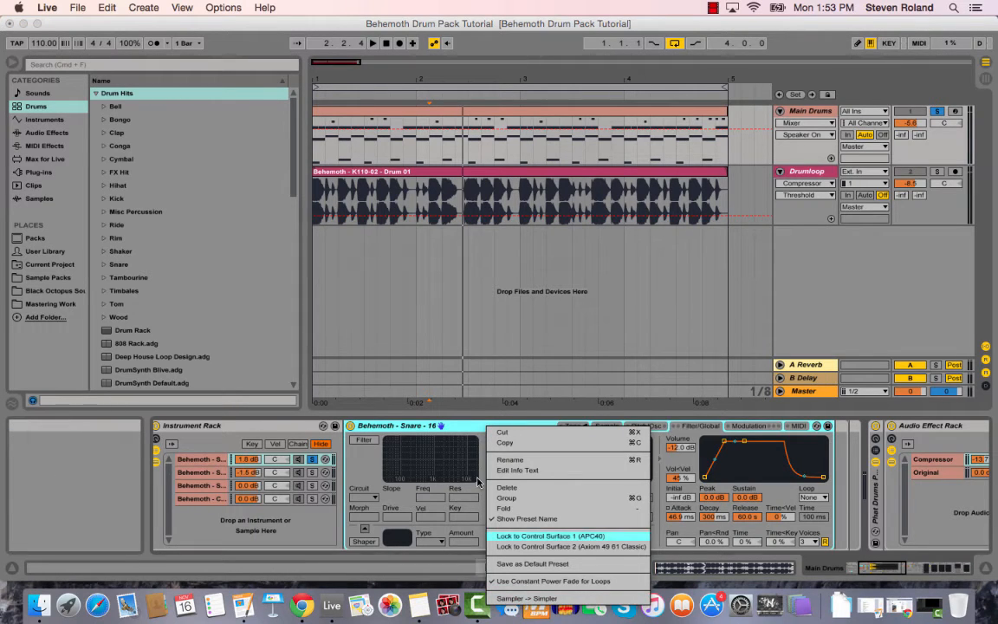
{"action": "left_click", "coordinate": [470, 426]}
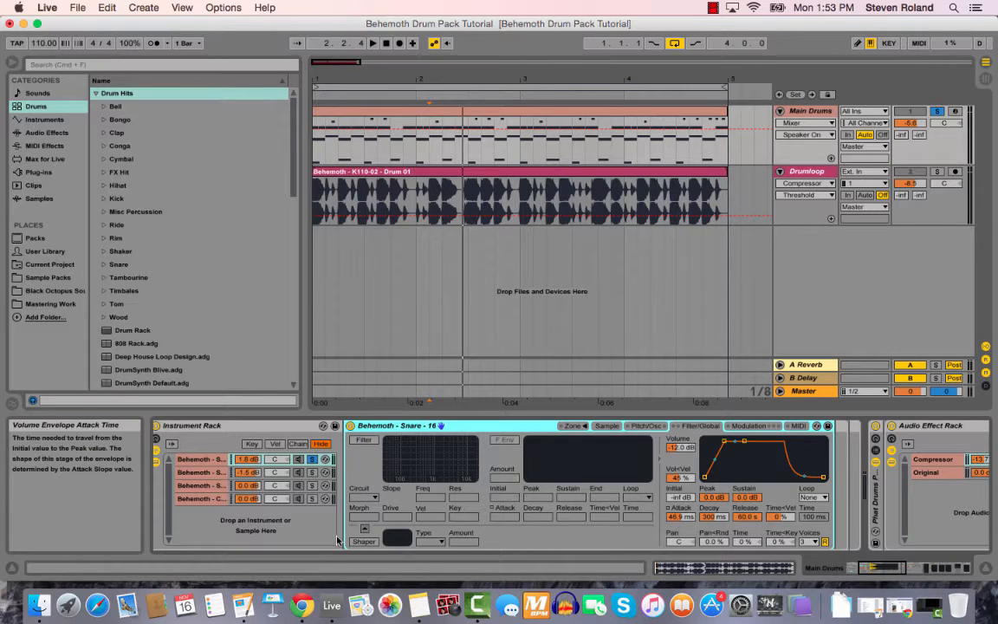
Try a 0.00 ms attack on the Snare - 16 volume envelope, listen to it, and undo the change.
{"action": "left_click_drag", "start_coordinate": [680, 517], "coordinate": [695, 532]}
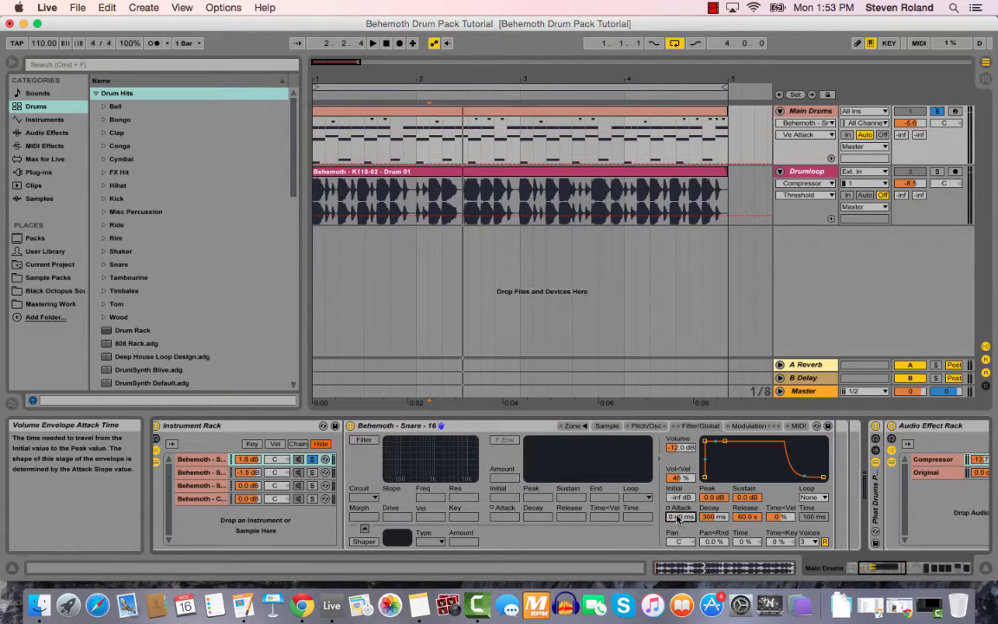
{"action": "key", "text": "space"}
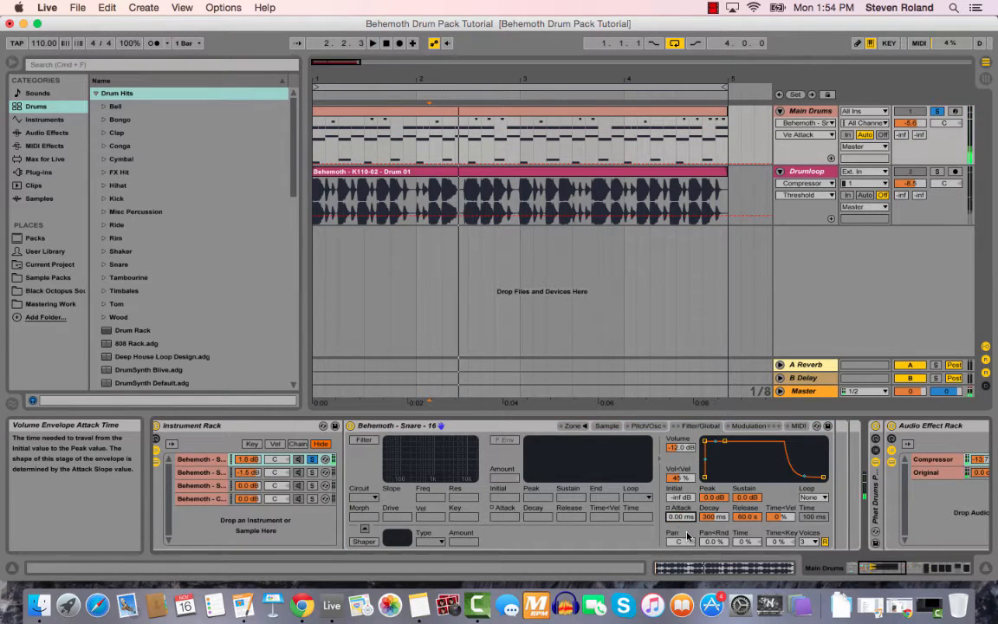
{"action": "key", "text": "super+z"}
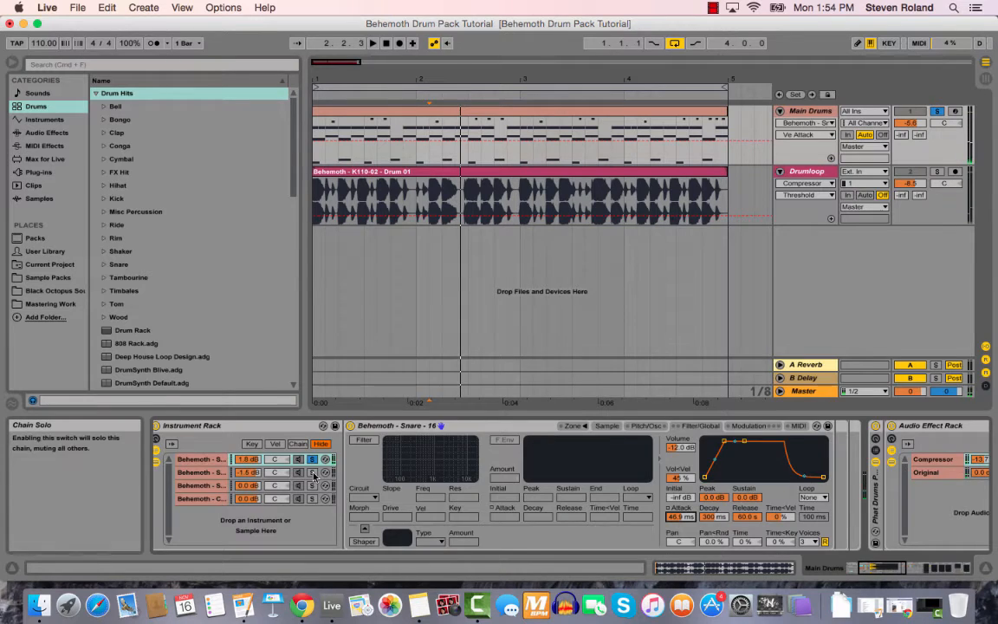
Solo the Behemoth - Snare - 23 chain, show its sample waveform, and examine its EQ Eight curve during playback.
{"action": "left_click", "coordinate": [312, 473]}
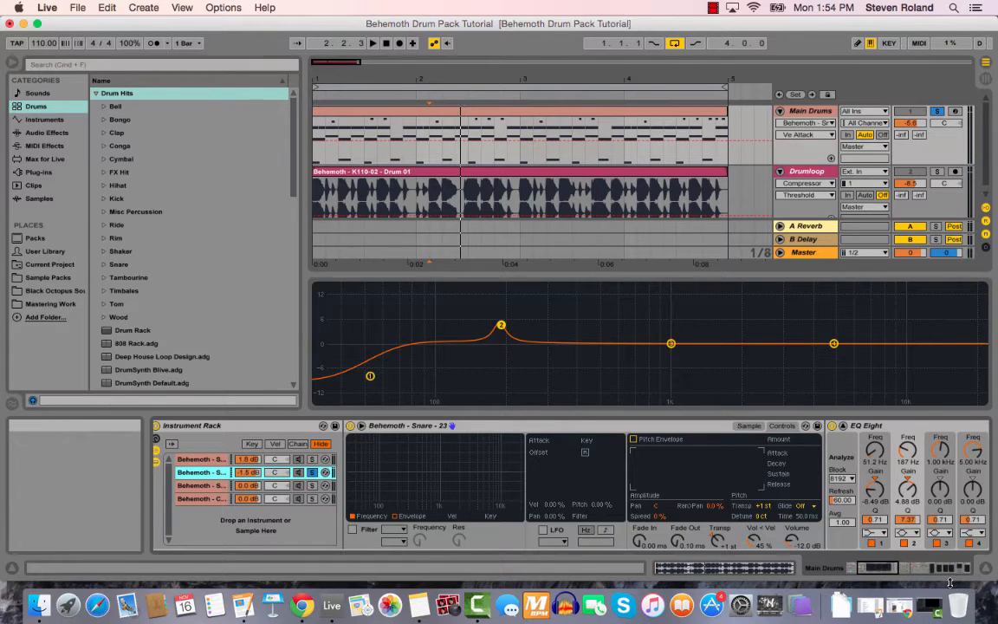
{"action": "key", "text": "space"}
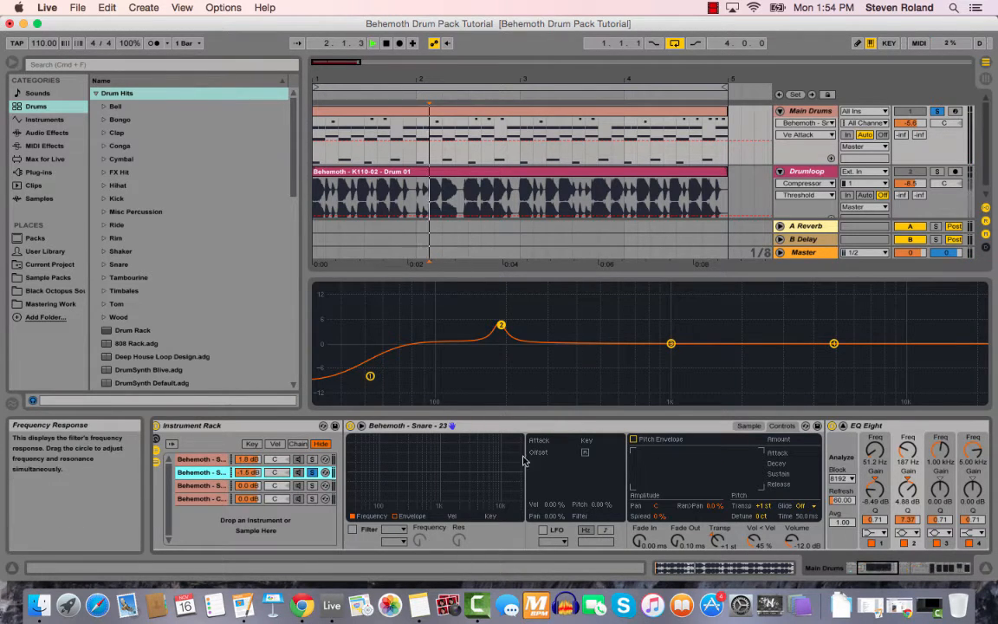
{"action": "left_click", "coordinate": [750, 427]}
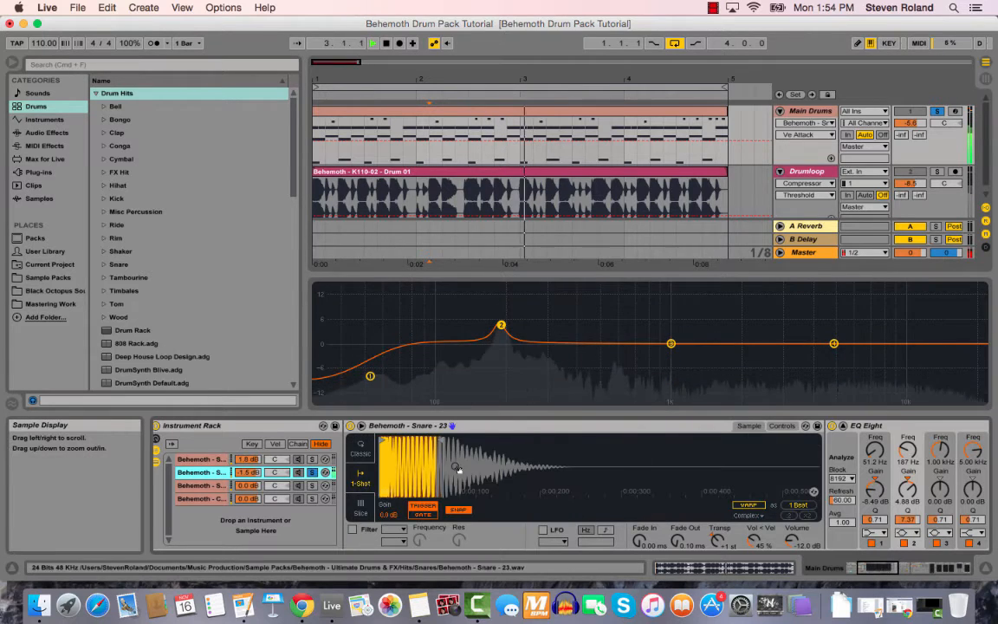
{"action": "key", "text": "space"}
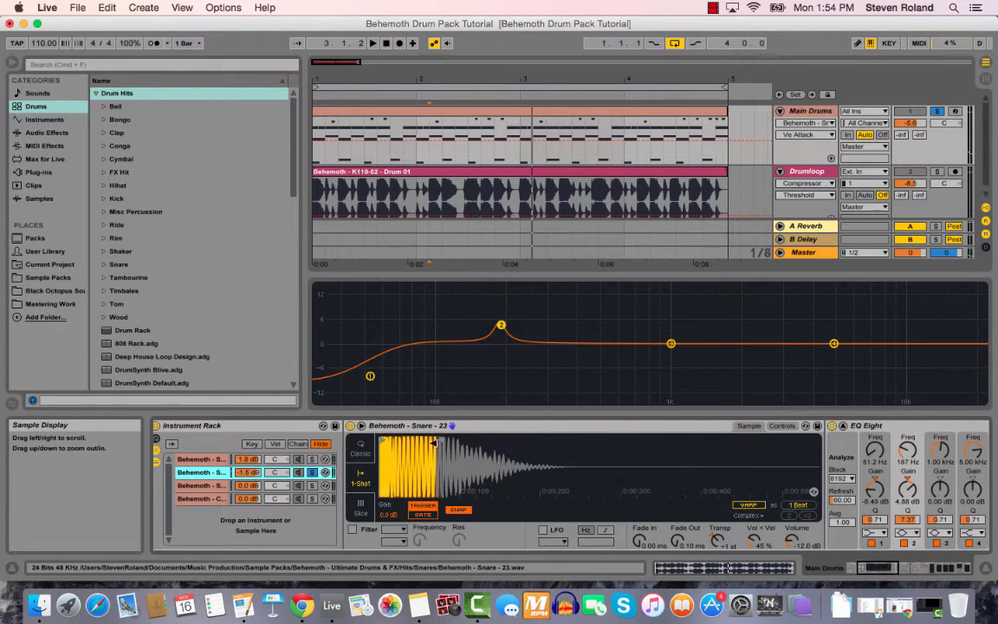
{"action": "key", "text": "space"}
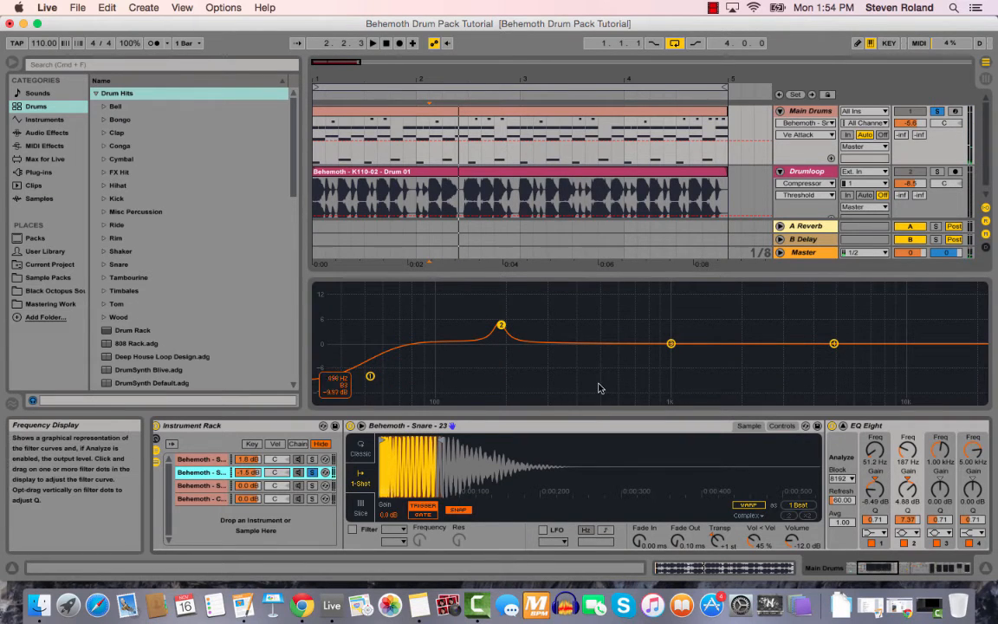
{"action": "double_click", "coordinate": [548, 386]}
{"action": "double_click", "coordinate": [914, 461]}
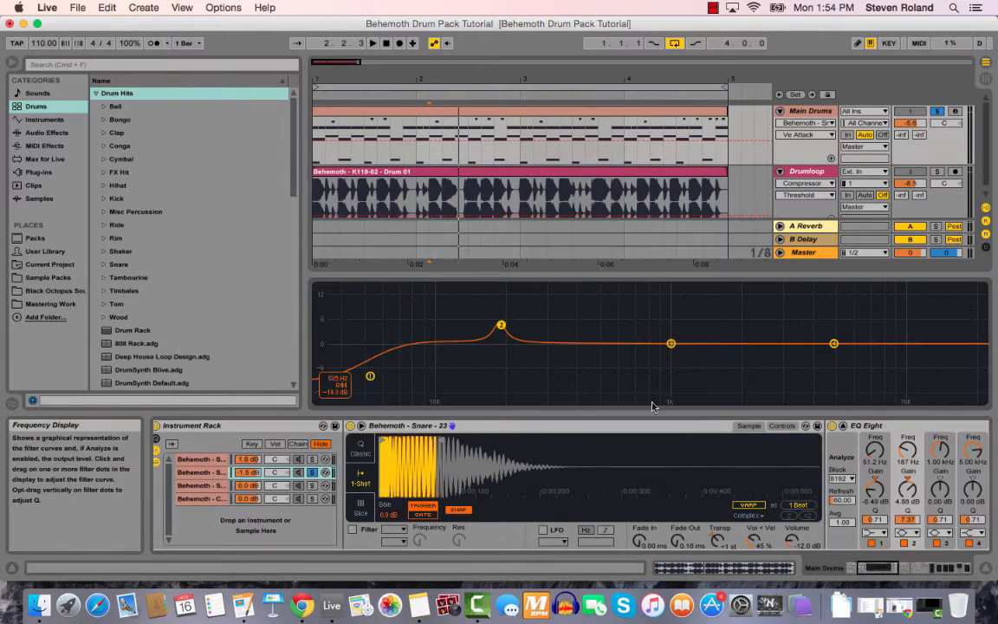
{"action": "key", "text": "space"}
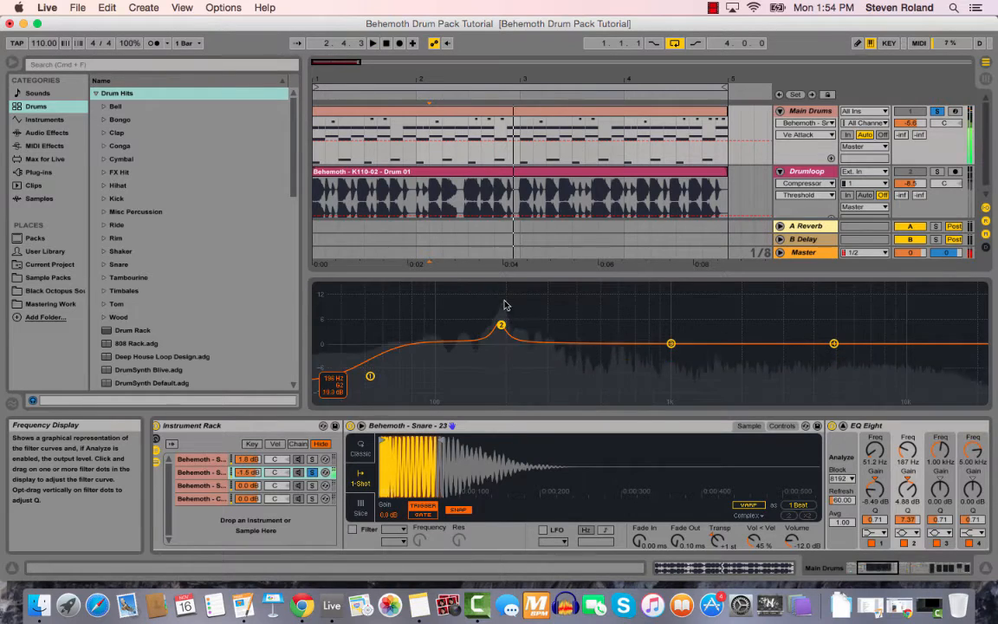
Collapse the enlarged EQ Eight curve and listen to the Behemoth - Snare - 16 and Snare - 23 chains soloed together.
{"action": "key", "text": "space"}
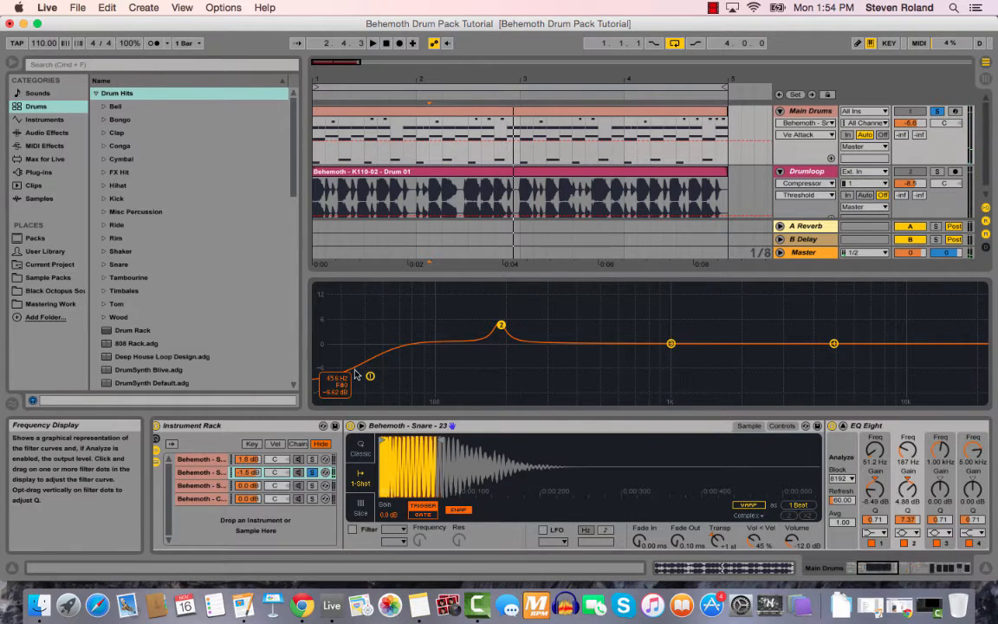
{"action": "double_click", "coordinate": [419, 322]}
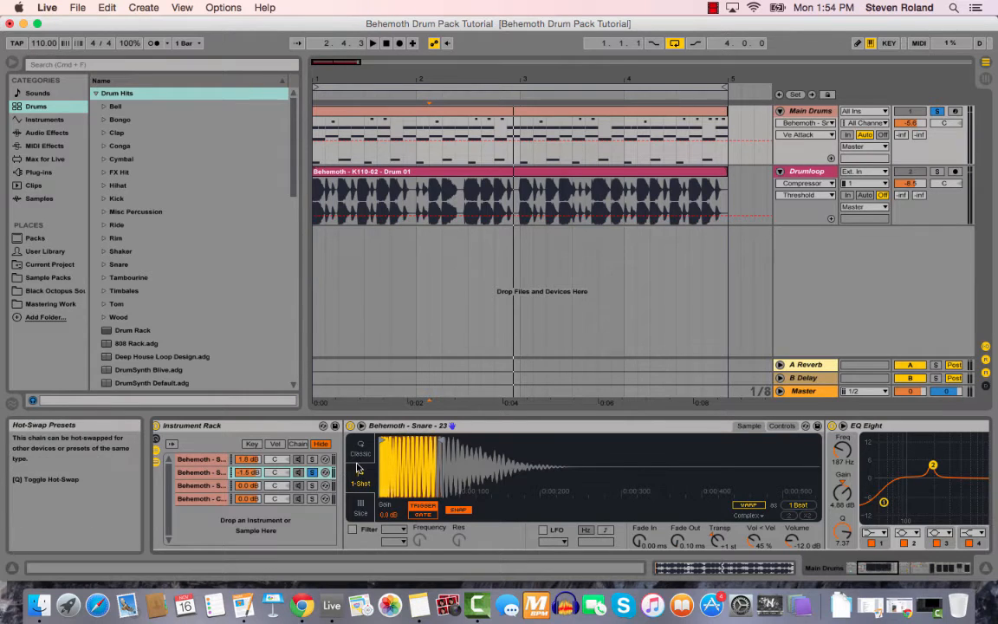
{"action": "left_click", "coordinate": [312, 461]}
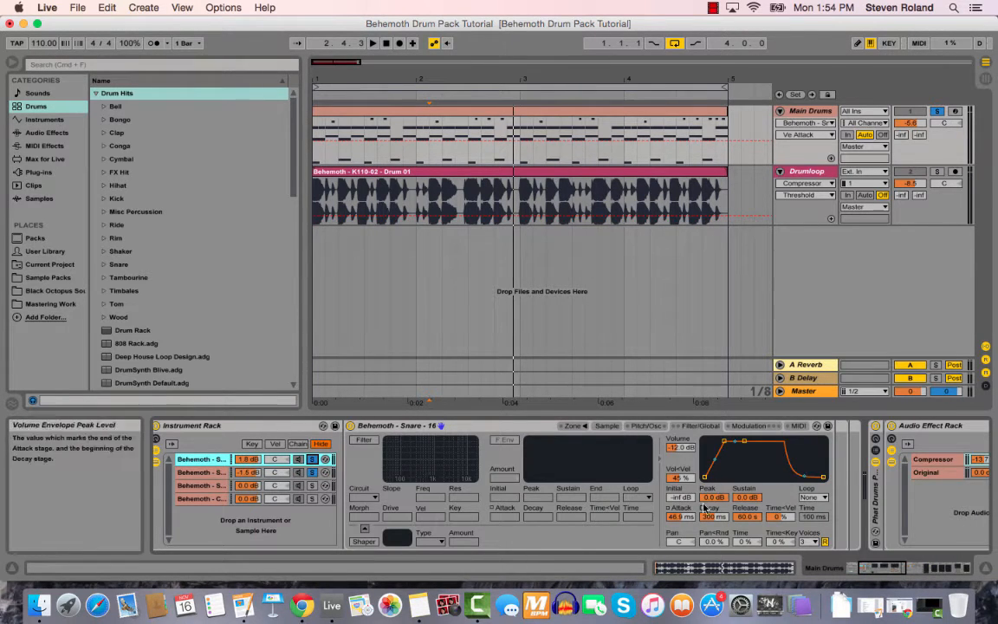
{"action": "left_click", "coordinate": [210, 473]}
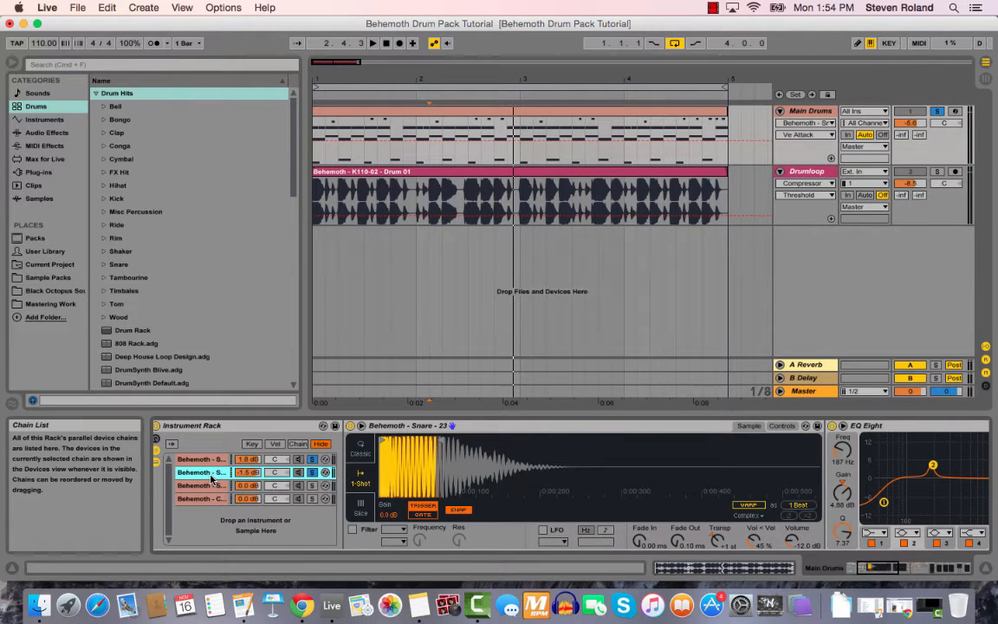
{"action": "left_click", "coordinate": [211, 461]}
{"action": "left_click", "coordinate": [212, 474]}
{"action": "key", "text": "space"}
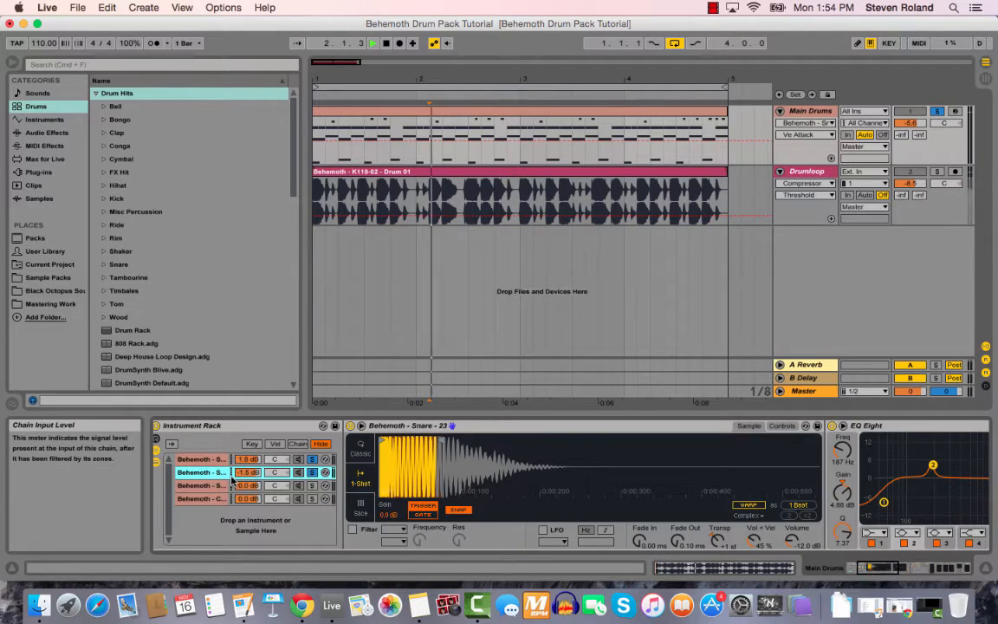
{"action": "key", "text": "space"}
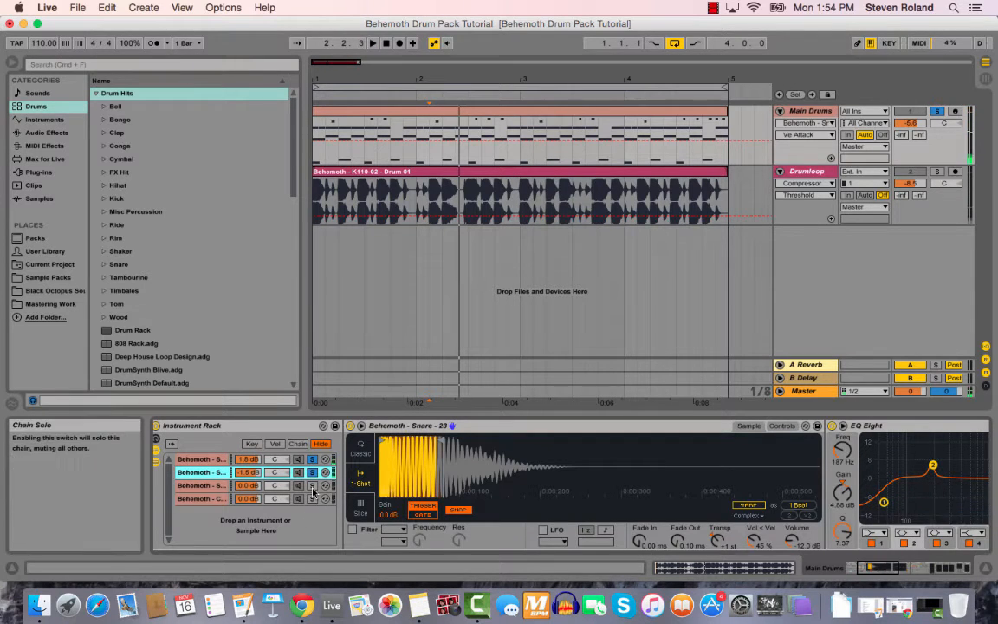
Solo the Behemoth - Snare - 42 and Clap - 08 chains in turn during playback, and clear the solo.
{"action": "left_click", "coordinate": [311, 486]}
{"action": "key", "text": "space"}
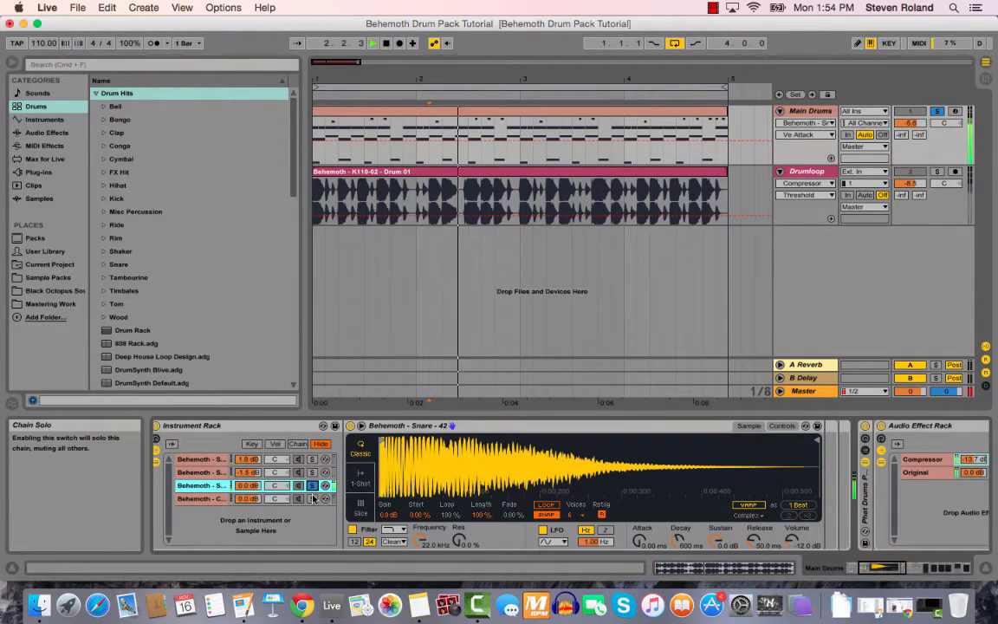
{"action": "left_click", "coordinate": [313, 499]}
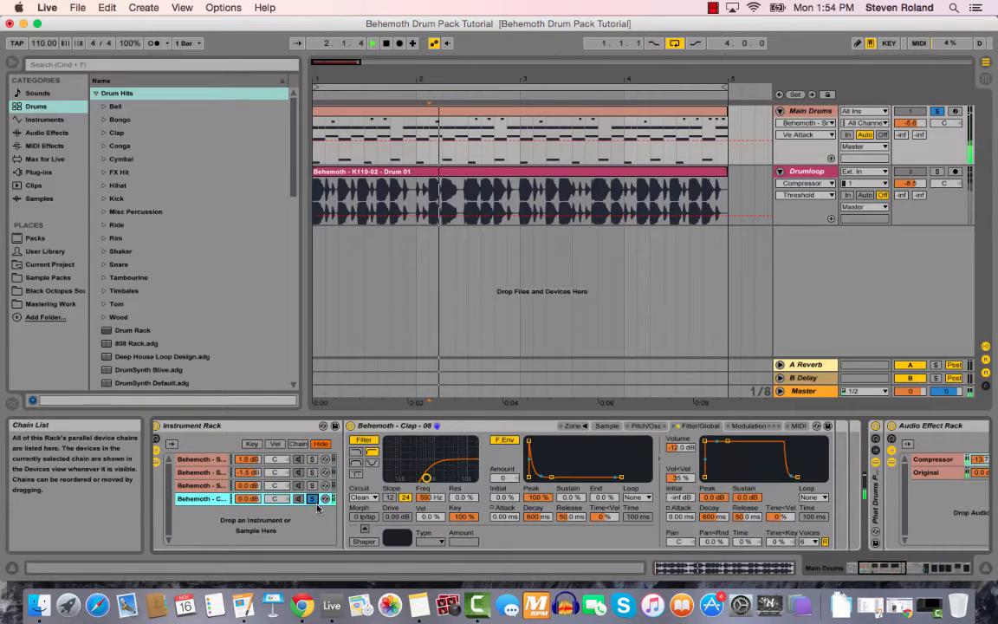
{"action": "left_click", "coordinate": [313, 500]}
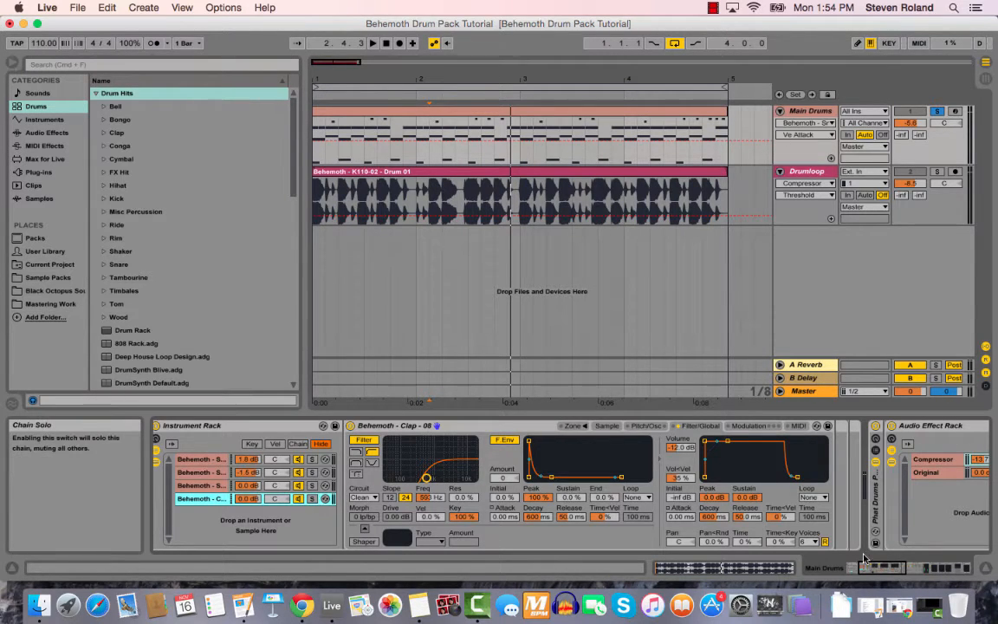
Show the Behemoth - Closed - 30 pad's filter, and apply a high-pass filter at 902 Hz to the Behemoth - Open - 08 sample.
{"action": "left_click_drag", "start_coordinate": [878, 568], "coordinate": [866, 568]}
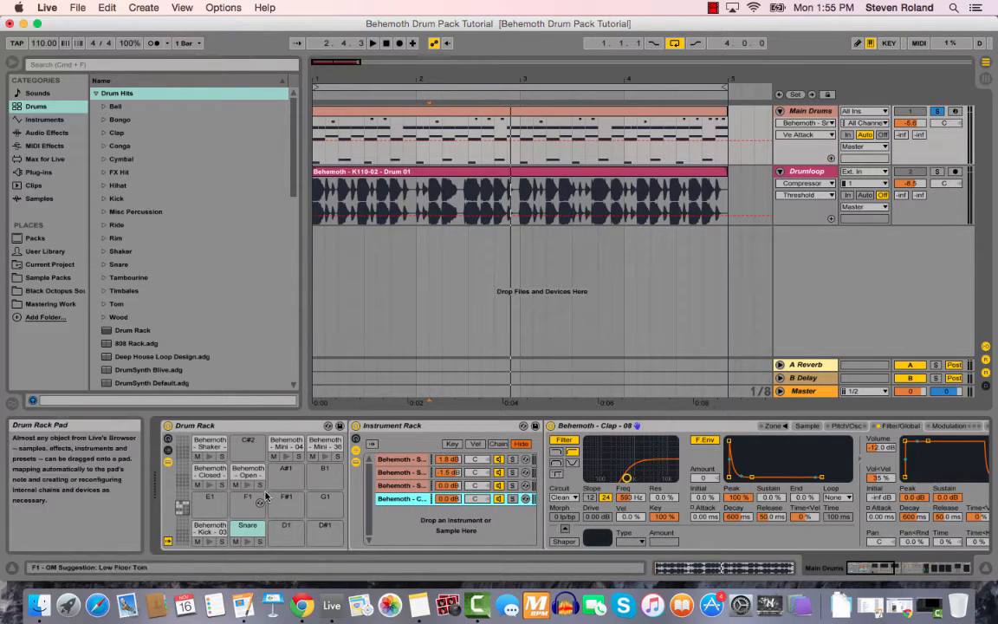
{"action": "left_click", "coordinate": [209, 470]}
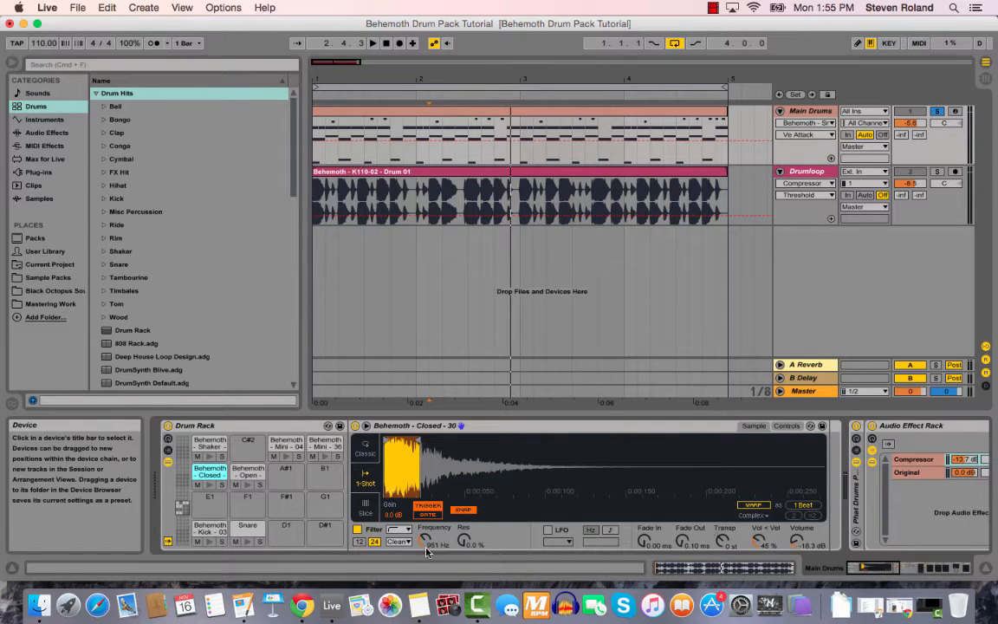
{"action": "left_click", "coordinate": [243, 473]}
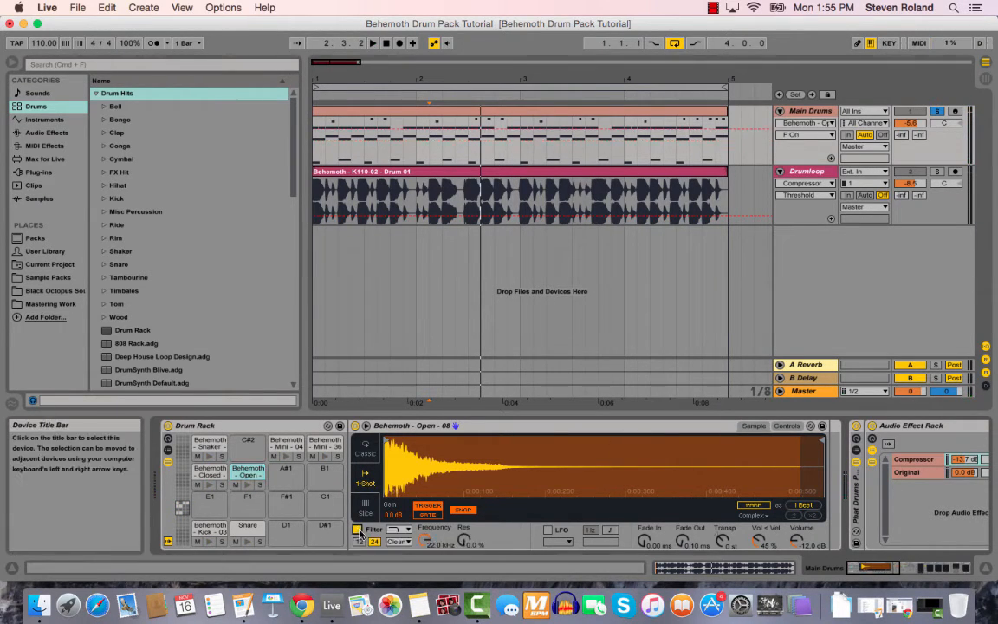
{"action": "left_click", "coordinate": [399, 529]}
{"action": "left_click", "coordinate": [402, 550]}
{"action": "left_click_drag", "start_coordinate": [425, 540], "coordinate": [425, 546]}
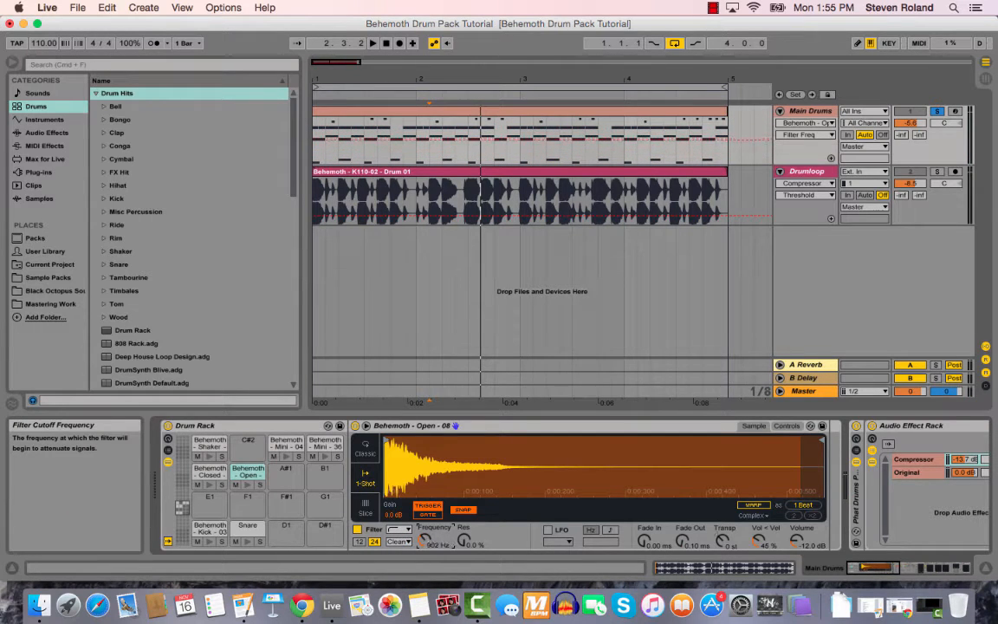
{"action": "key", "text": "space"}
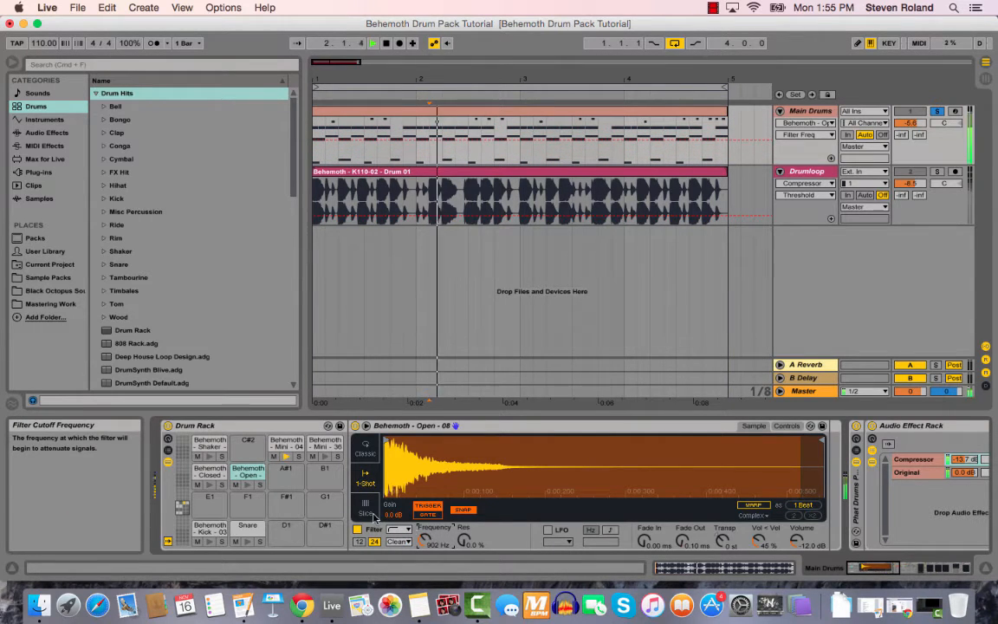
{"action": "key", "text": "space"}
Show the samples on the Behemoth - Shaker - 05, Mini - 04 and Mini - 36 pads of the Drum Rack.
{"action": "left_click", "coordinate": [210, 444]}
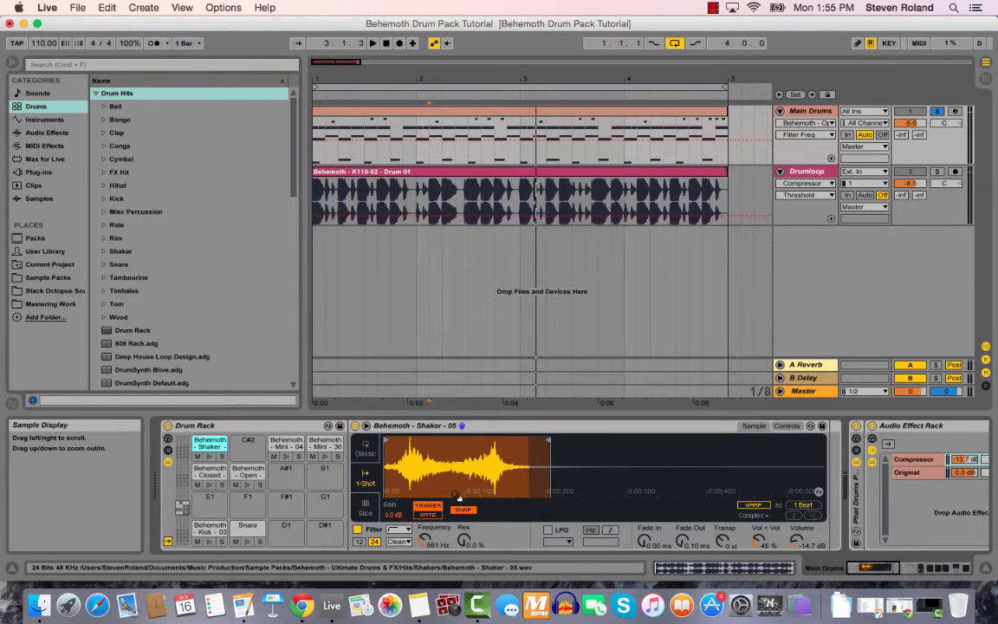
{"action": "left_click", "coordinate": [286, 444]}
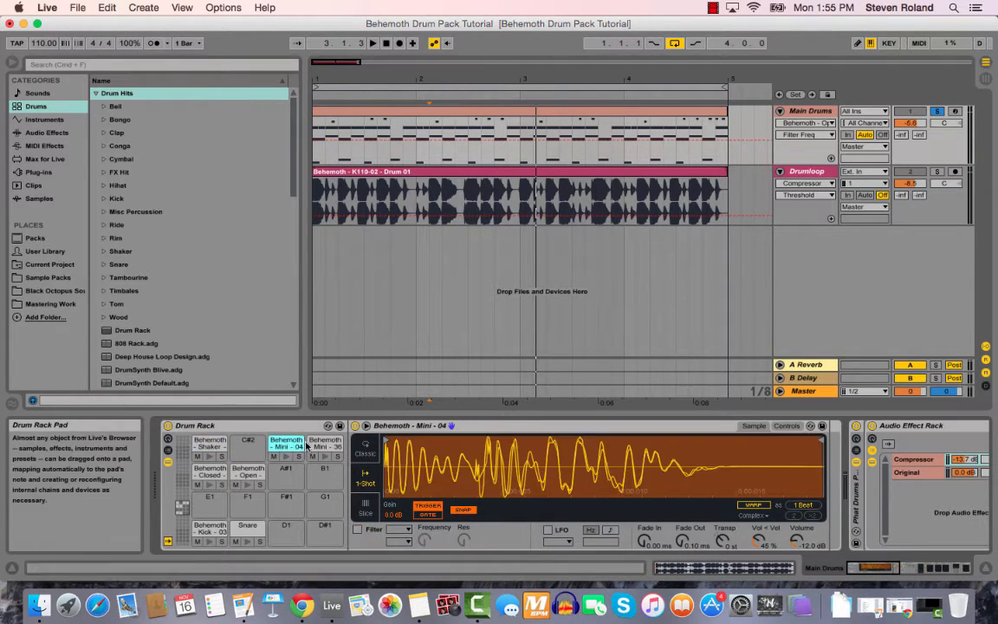
{"action": "left_click", "coordinate": [326, 443]}
{"action": "left_click", "coordinate": [286, 443]}
{"action": "left_click", "coordinate": [326, 443]}
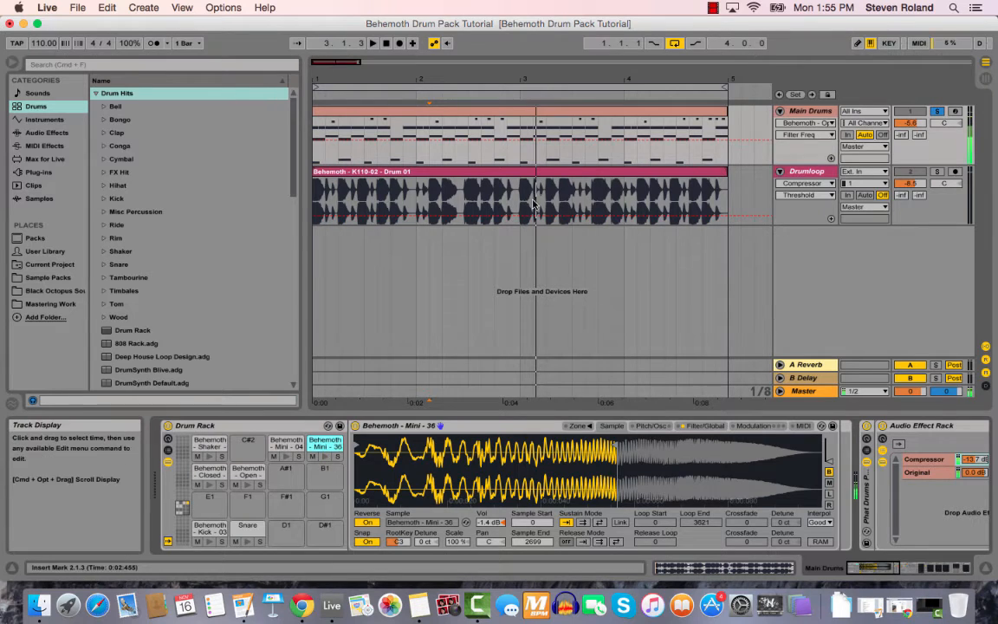
Open the Main Drums MIDI clip in an enlarged note editor, follow its pattern during playback, and restore the editor's height.
{"action": "double_click", "coordinate": [560, 109]}
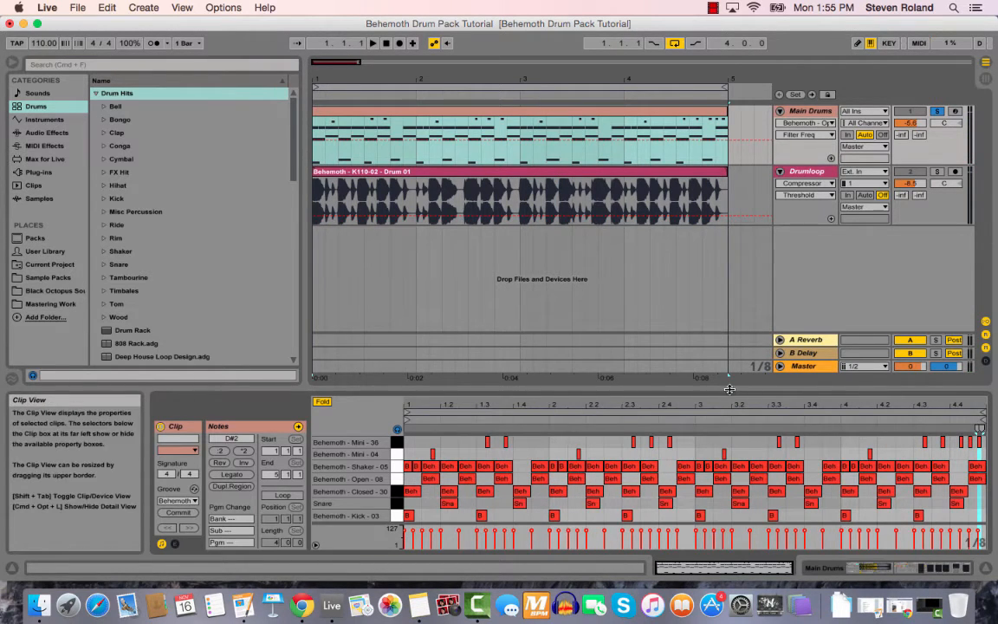
{"action": "left_click_drag", "start_coordinate": [729, 389], "coordinate": [743, 350]}
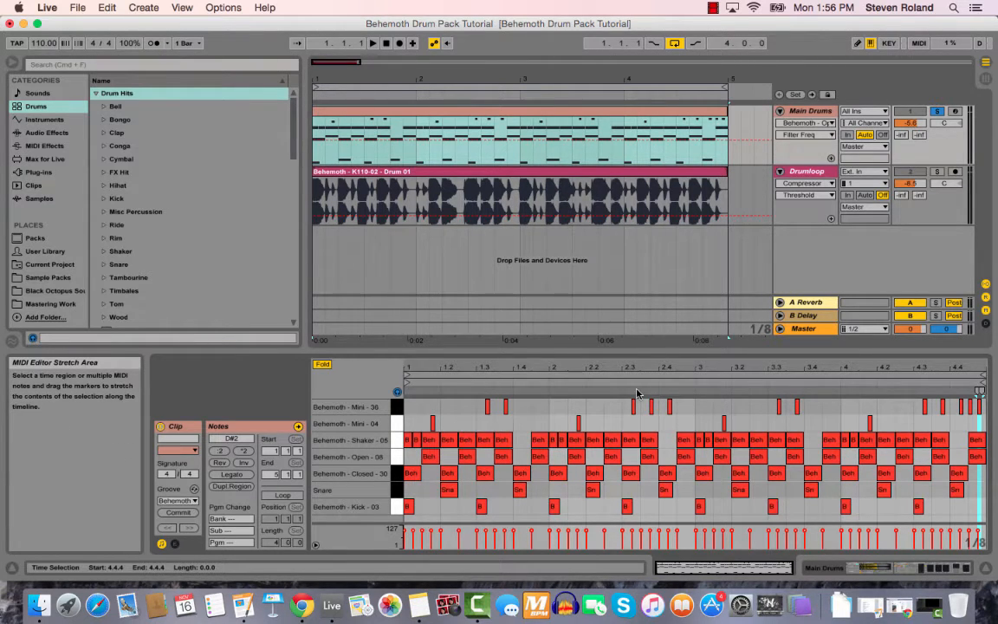
{"action": "key", "text": "space"}
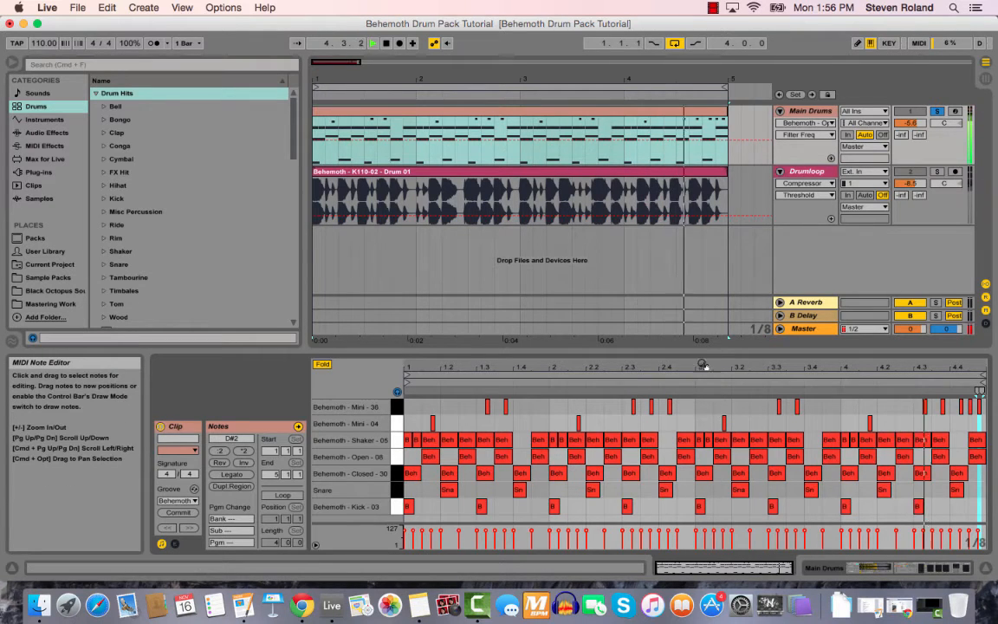
{"action": "key", "text": "space"}
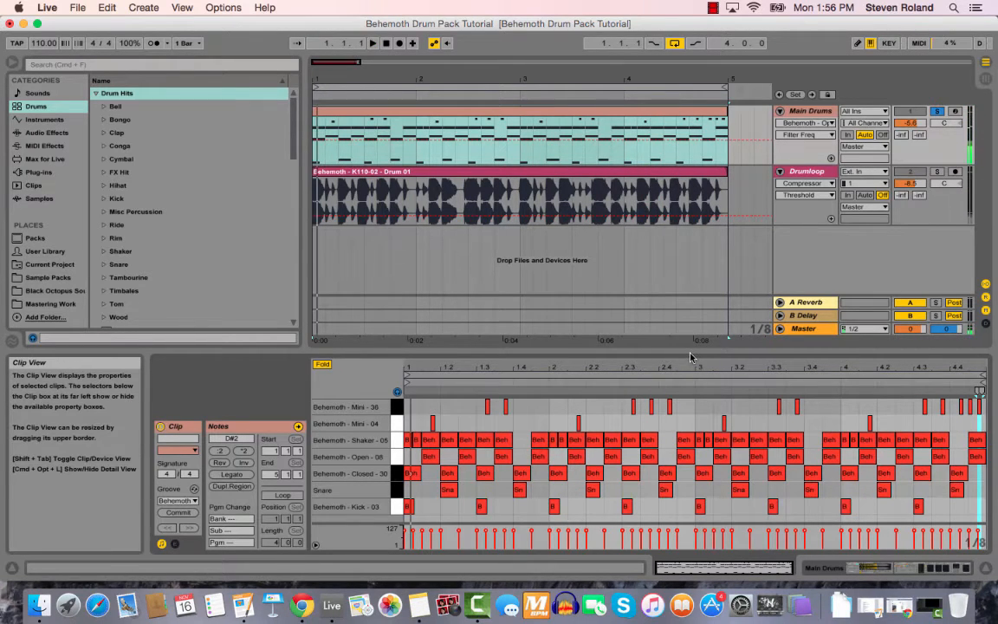
{"action": "left_click_drag", "start_coordinate": [692, 357], "coordinate": [691, 394]}
{"action": "left_click", "coordinate": [642, 132]}
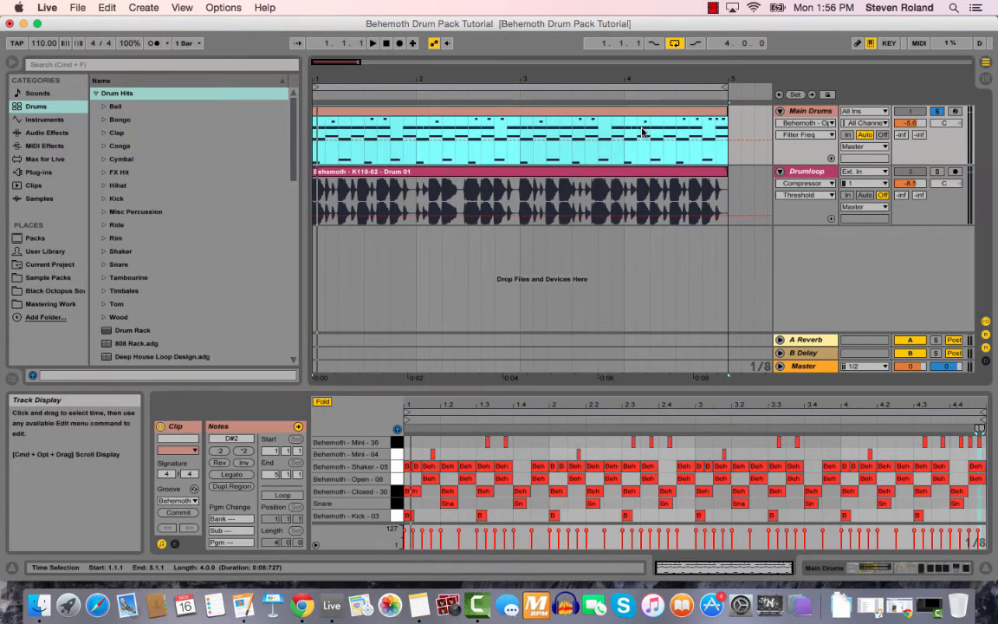
Examine the Main Drums effects after the Drum Rack, including the Phat Drums rack's Compressor and Original parallel chains.
{"action": "left_click", "coordinate": [918, 570]}
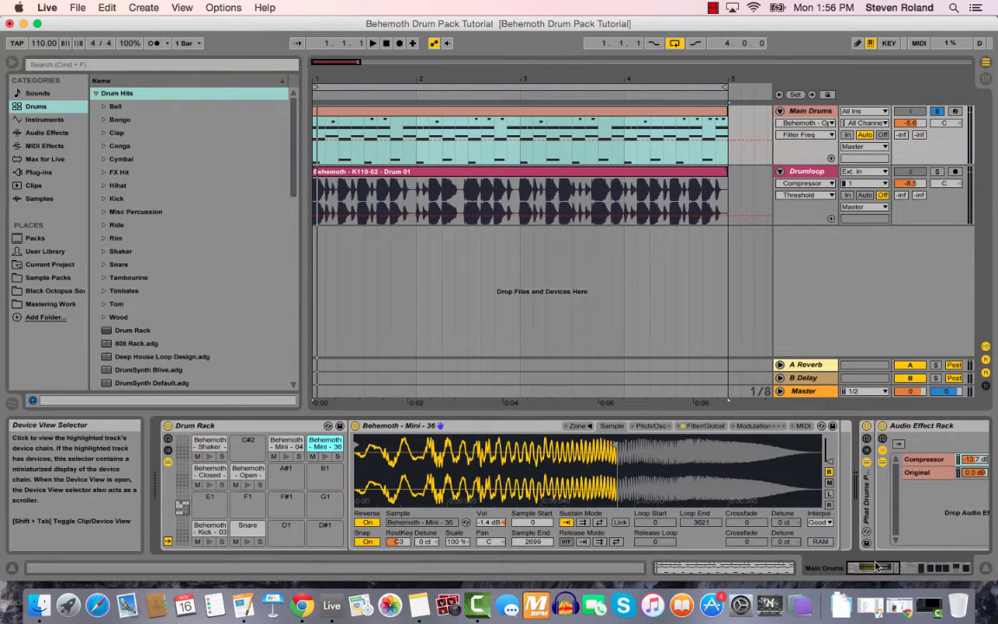
{"action": "left_click_drag", "start_coordinate": [875, 565], "coordinate": [937, 564]}
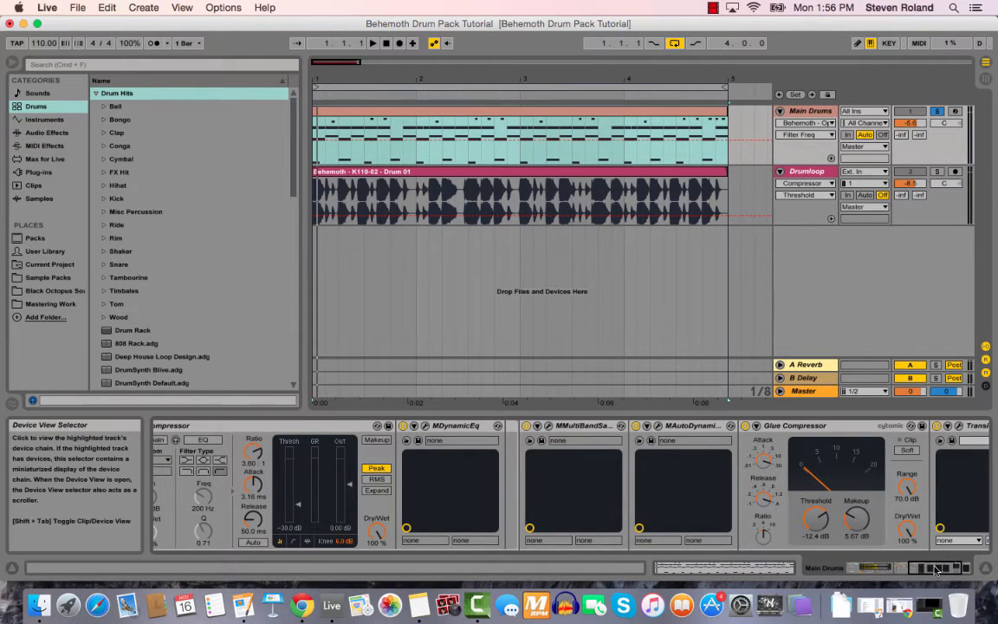
{"action": "left_click_drag", "start_coordinate": [936, 564], "coordinate": [921, 569]}
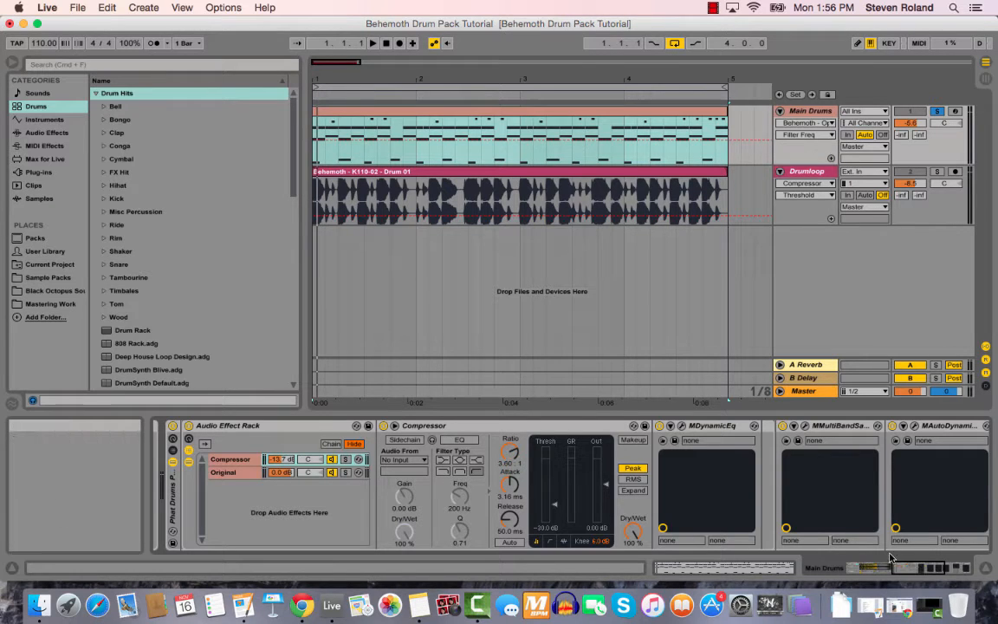
{"action": "left_click_drag", "start_coordinate": [920, 569], "coordinate": [894, 569]}
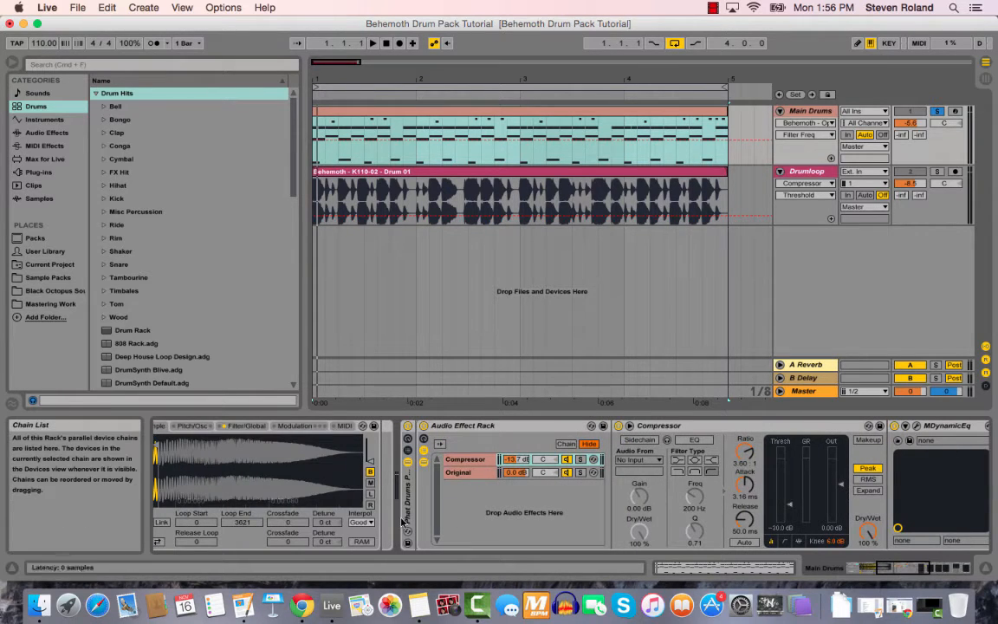
{"action": "left_click", "coordinate": [408, 504]}
{"action": "left_click_drag", "start_coordinate": [913, 568], "coordinate": [923, 567]}
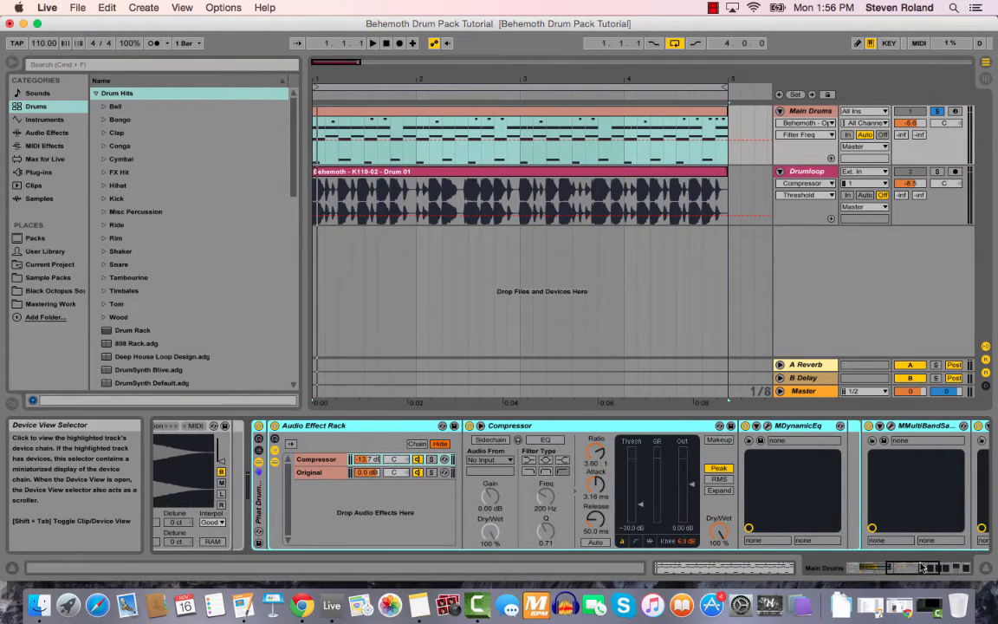
{"action": "left_click", "coordinate": [314, 472]}
{"action": "left_click", "coordinate": [329, 461]}
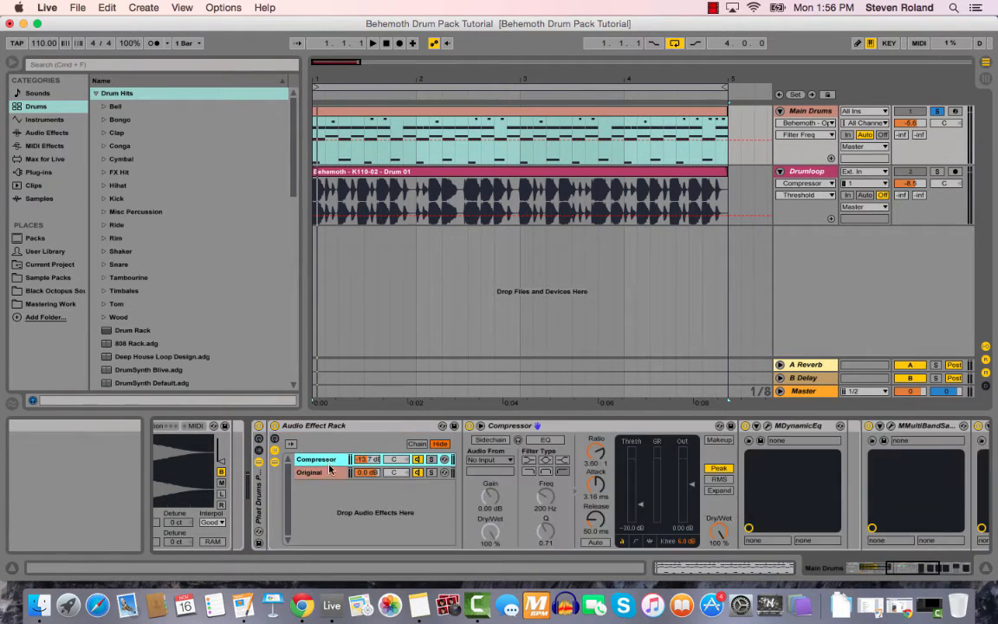
{"action": "left_click", "coordinate": [331, 473]}
Compare the Compressor and Original chains of the Audio Effect Rack by soloing each during playback, and clear the solo.
{"action": "left_click", "coordinate": [418, 459]}
{"action": "key", "text": "space"}
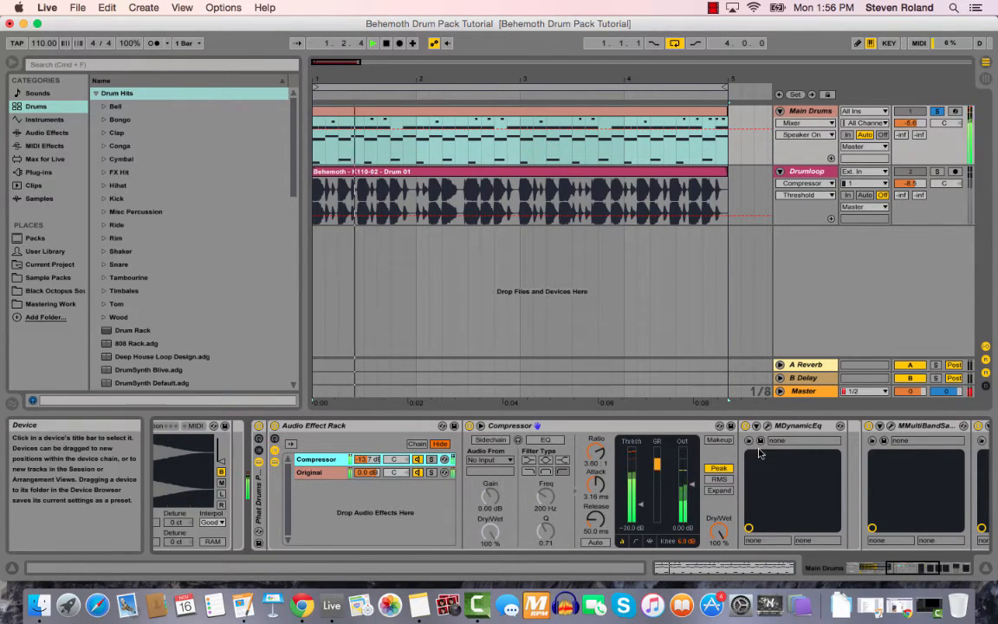
{"action": "left_click", "coordinate": [430, 459]}
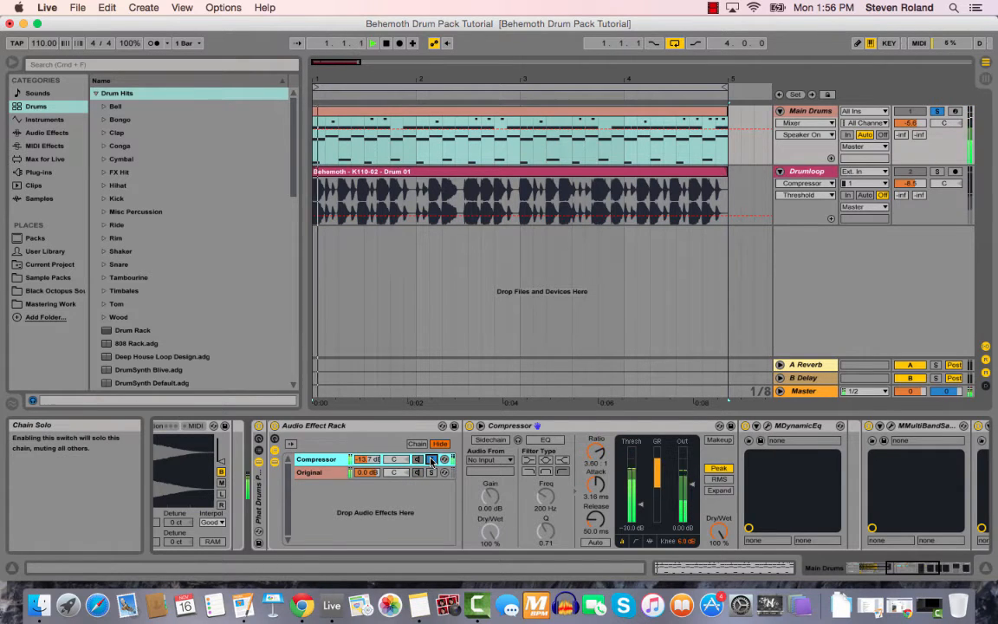
{"action": "left_click", "coordinate": [430, 472]}
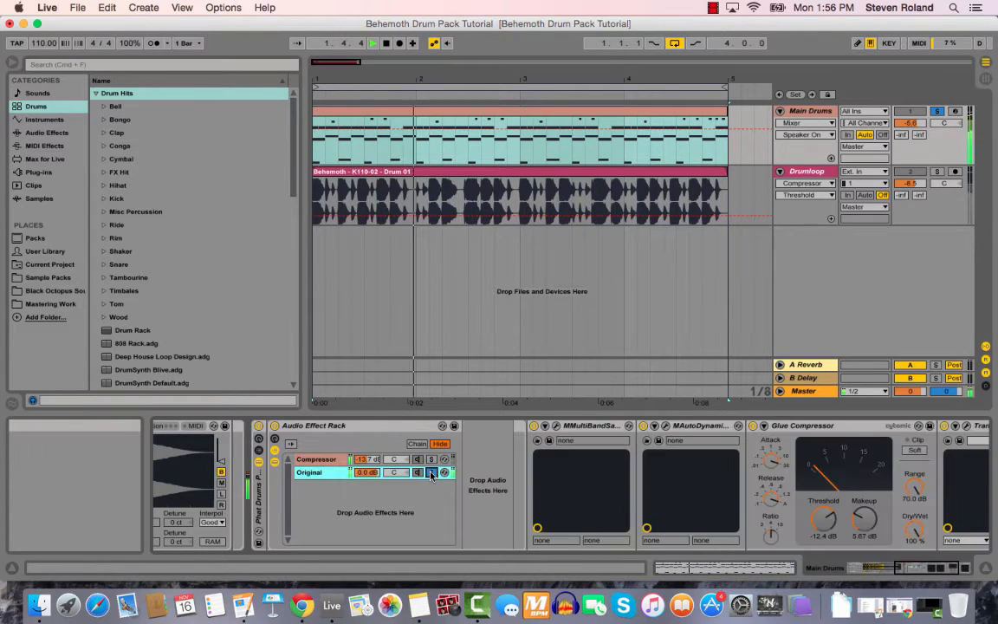
{"action": "left_click", "coordinate": [431, 459]}
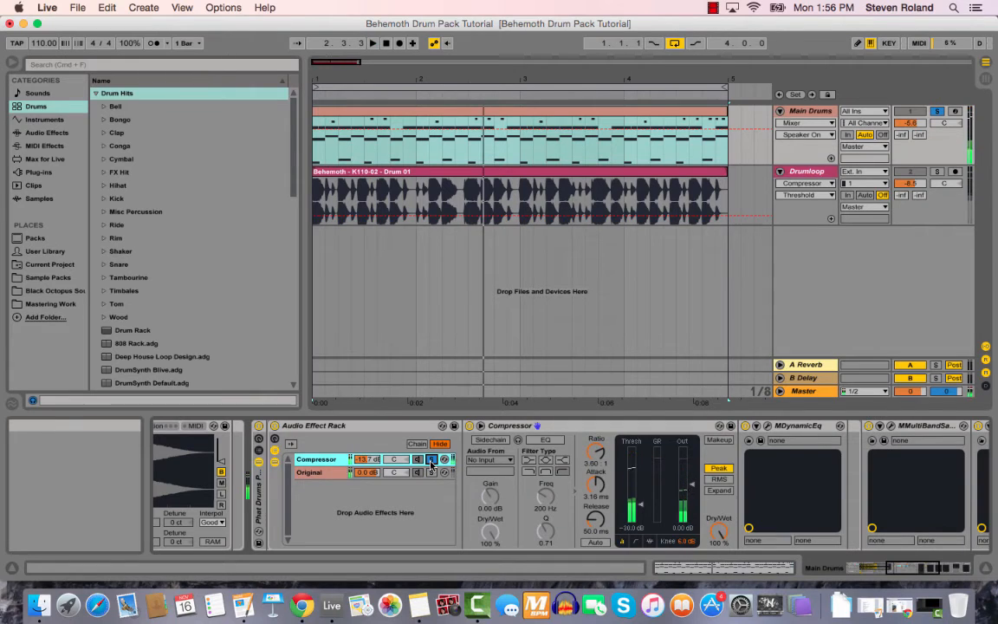
{"action": "left_click", "coordinate": [430, 459]}
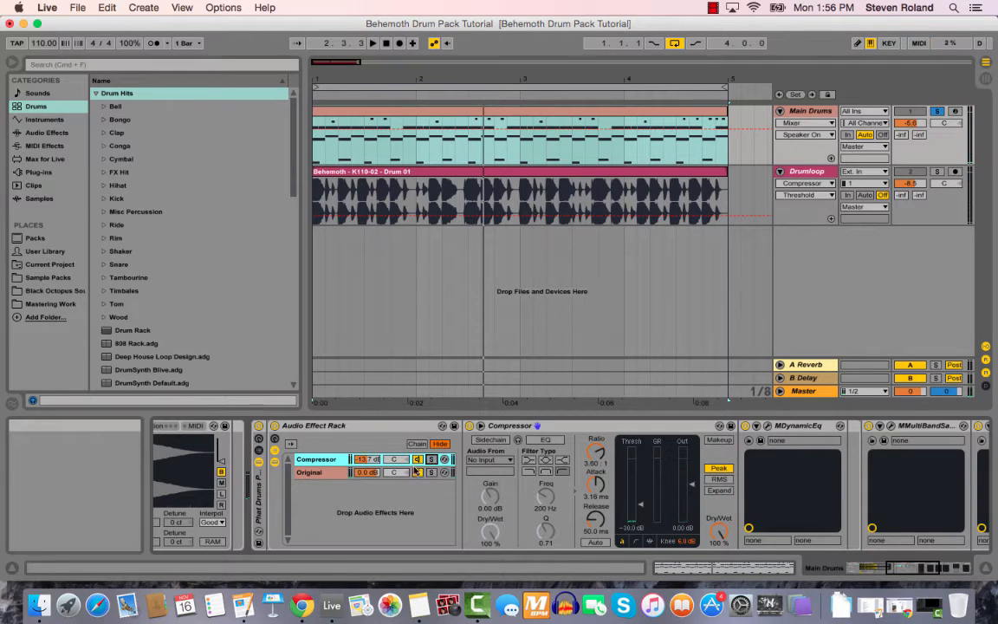
{"action": "left_click", "coordinate": [324, 473]}
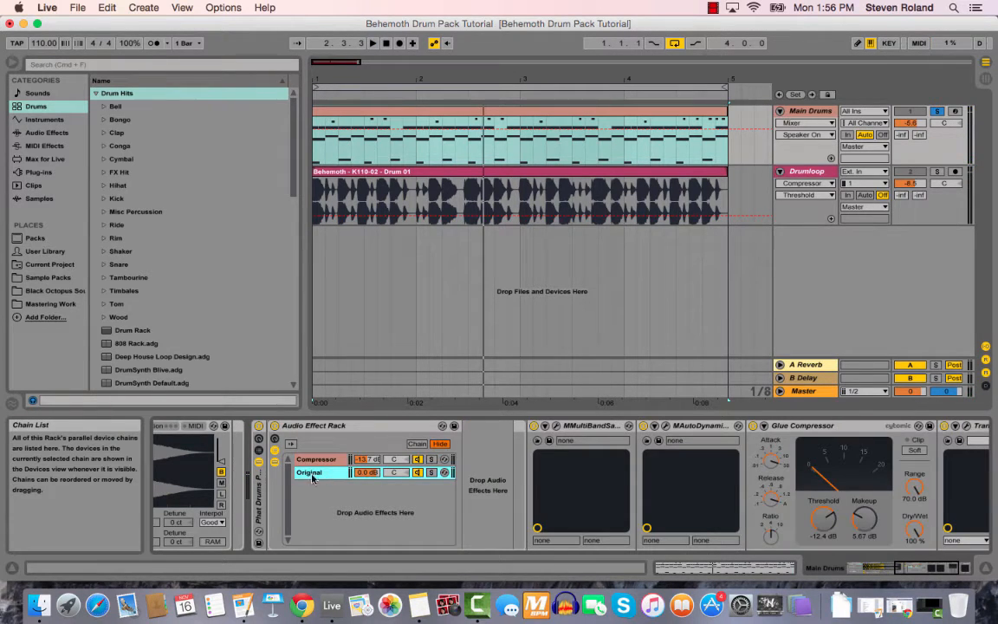
{"action": "left_click", "coordinate": [331, 460]}
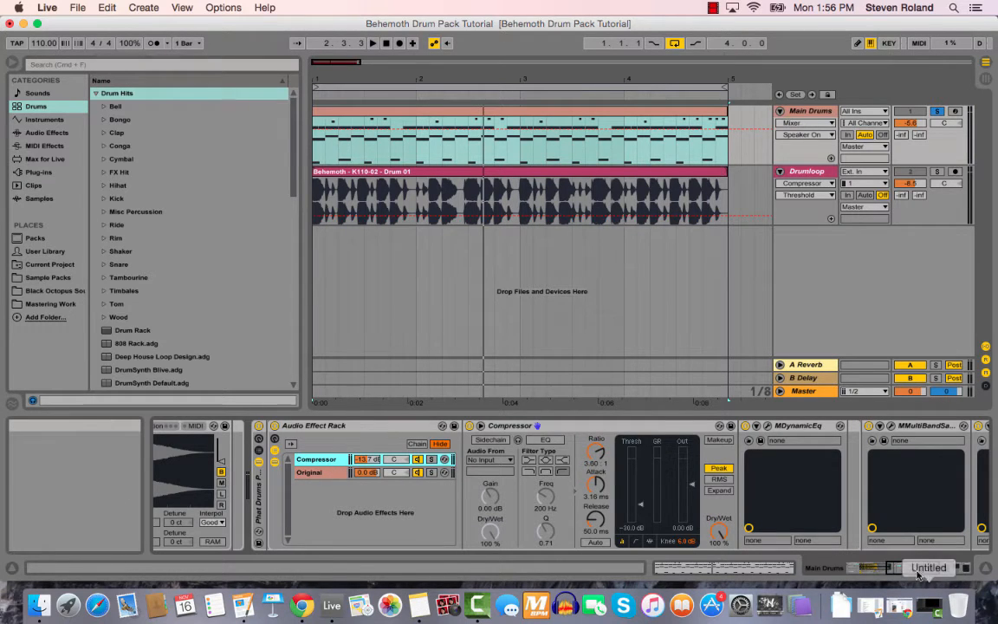
Show the MMultiBandSaturator settings in the Main Drums effects chain, and close the plug-in window.
{"action": "left_click_drag", "start_coordinate": [916, 569], "coordinate": [944, 571]}
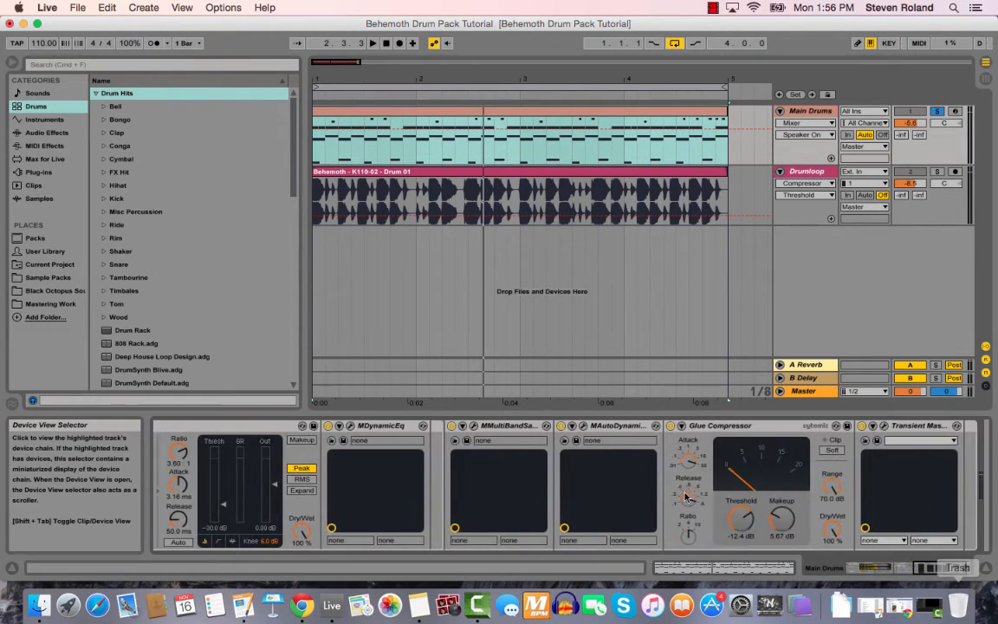
{"action": "left_click", "coordinate": [462, 426]}
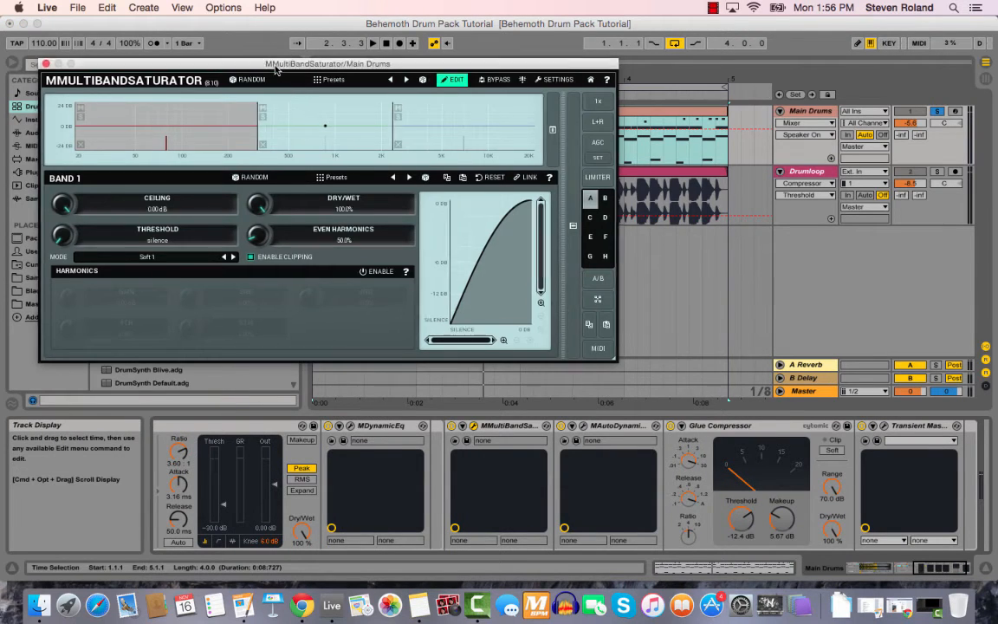
{"action": "left_click_drag", "start_coordinate": [300, 63], "coordinate": [408, 134]}
{"action": "left_click_drag", "start_coordinate": [728, 434], "coordinate": [836, 574]}
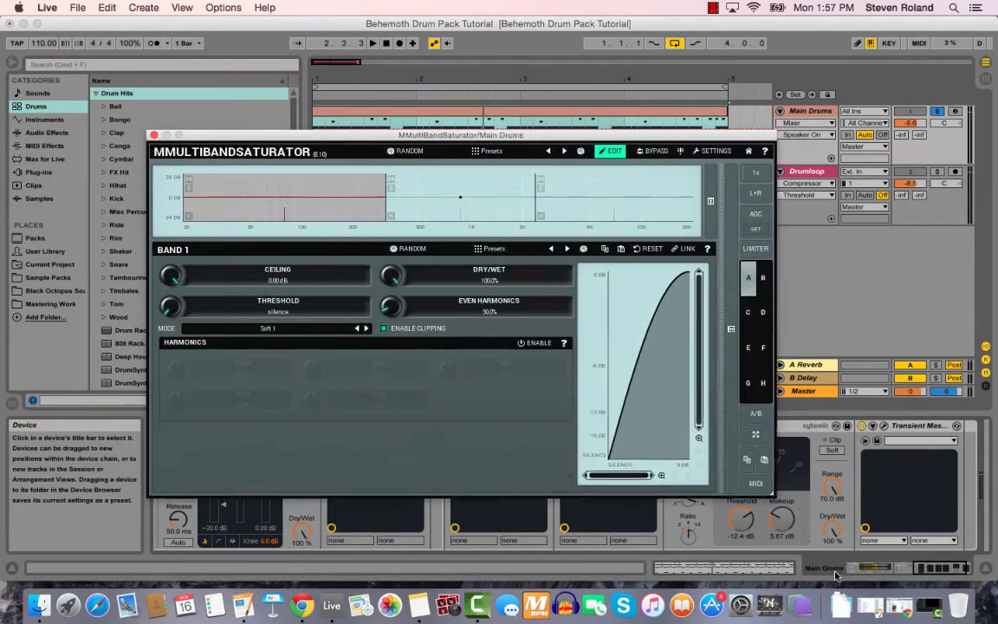
{"action": "left_click", "coordinate": [154, 135]}
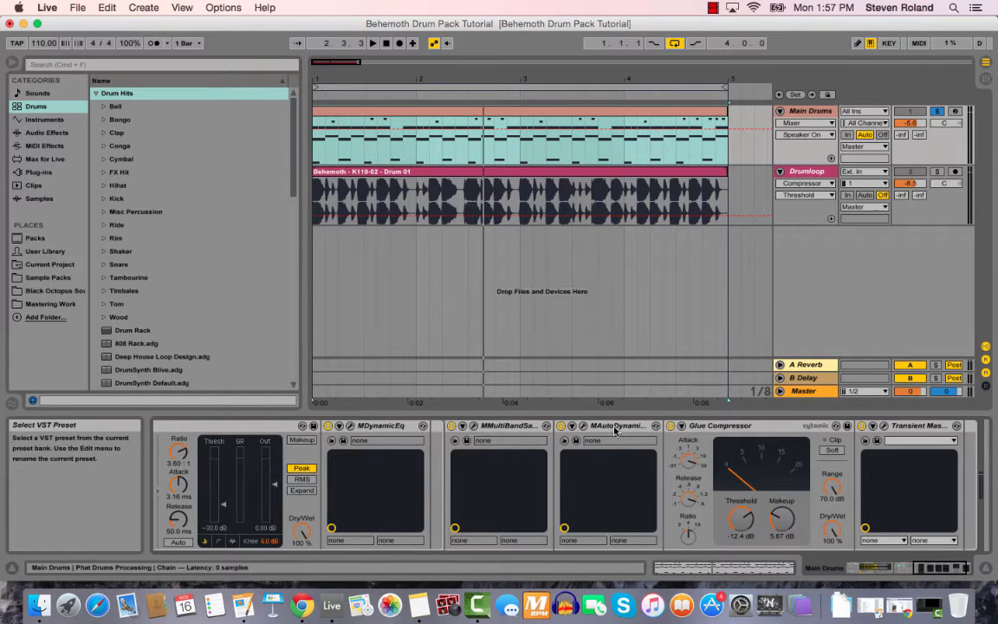
Show the MAutoDynamicEq curve and settings in the Main Drums effects chain, and close the plug-in window.
{"action": "left_click", "coordinate": [585, 426]}
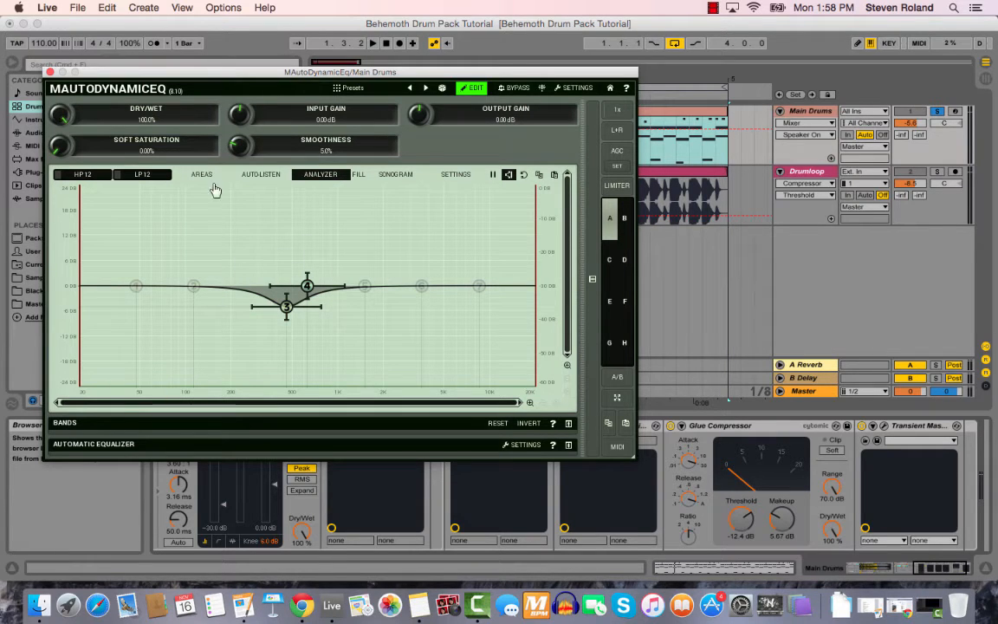
{"action": "left_click", "coordinate": [167, 65]}
{"action": "left_click_drag", "start_coordinate": [172, 76], "coordinate": [330, 99]}
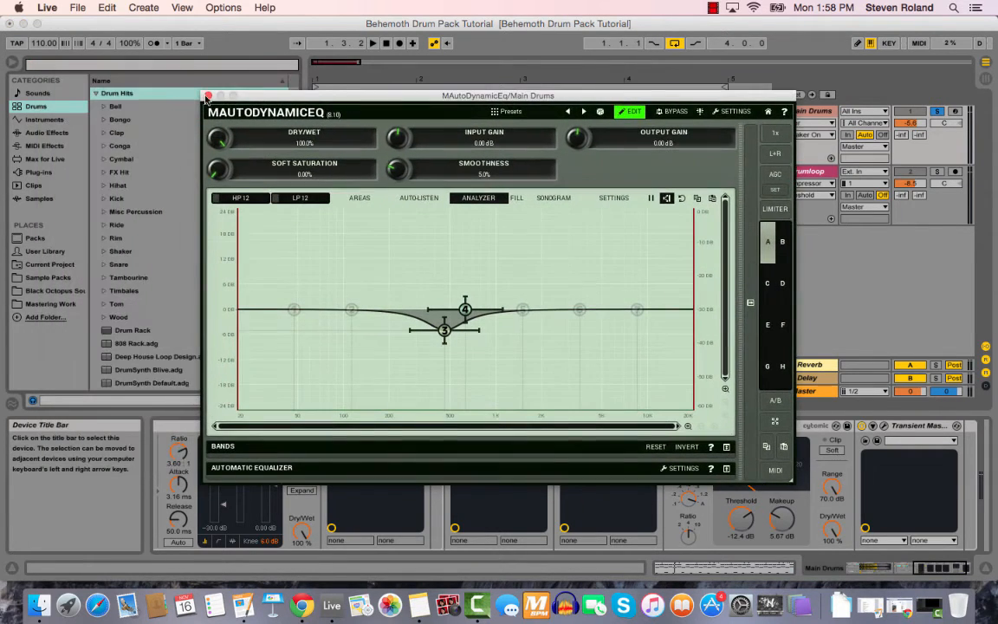
{"action": "left_click", "coordinate": [208, 96]}
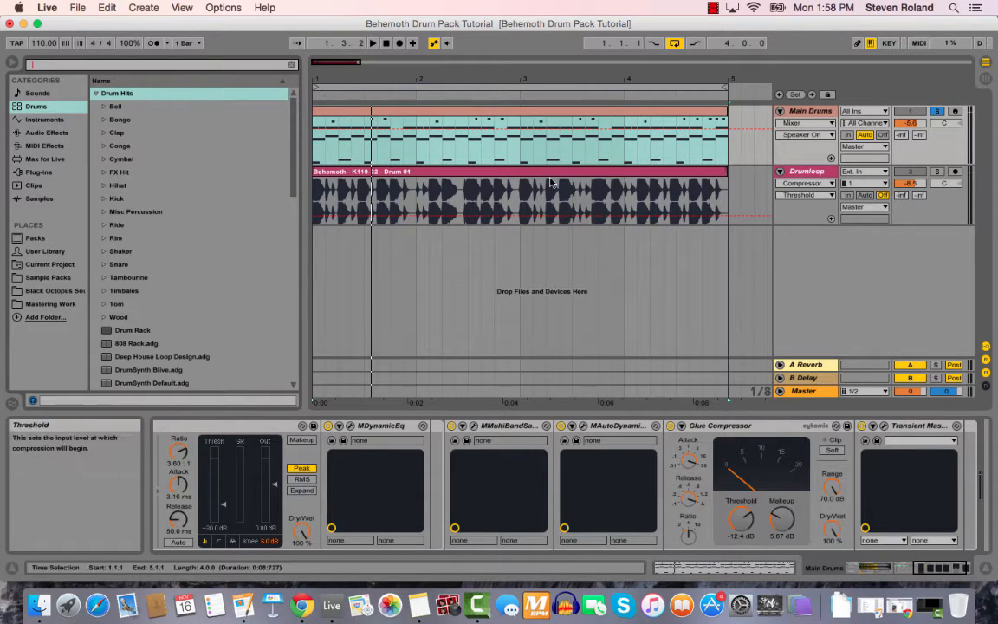
Play the Main Drums from bar 3 while examining the Glue Compressor's attack, release and compression meter.
{"action": "left_click", "coordinate": [506, 158]}
{"action": "key", "text": "space"}
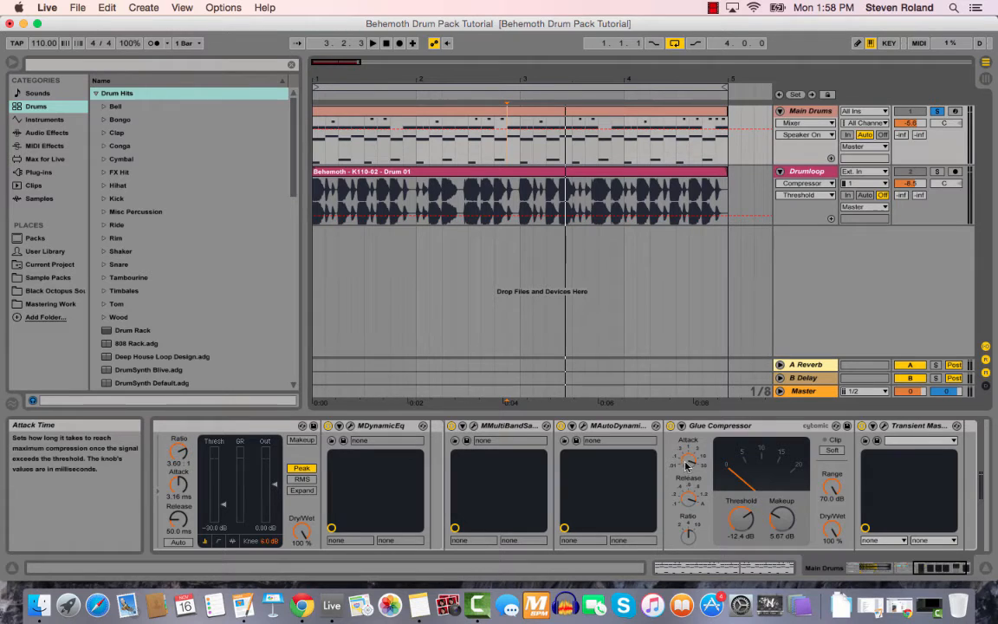
{"action": "left_click", "coordinate": [694, 463]}
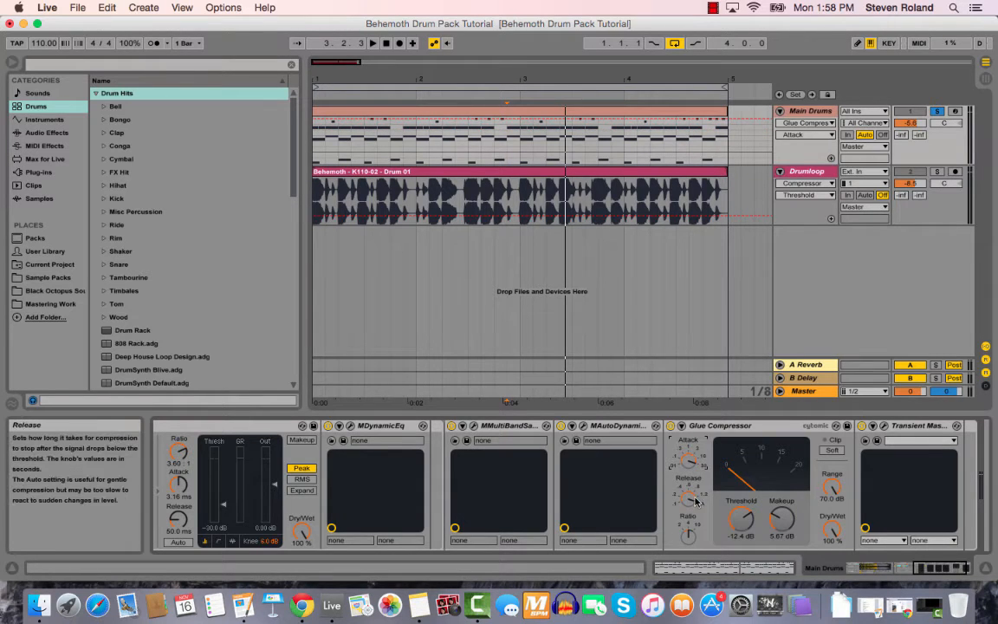
{"action": "key", "text": "space"}
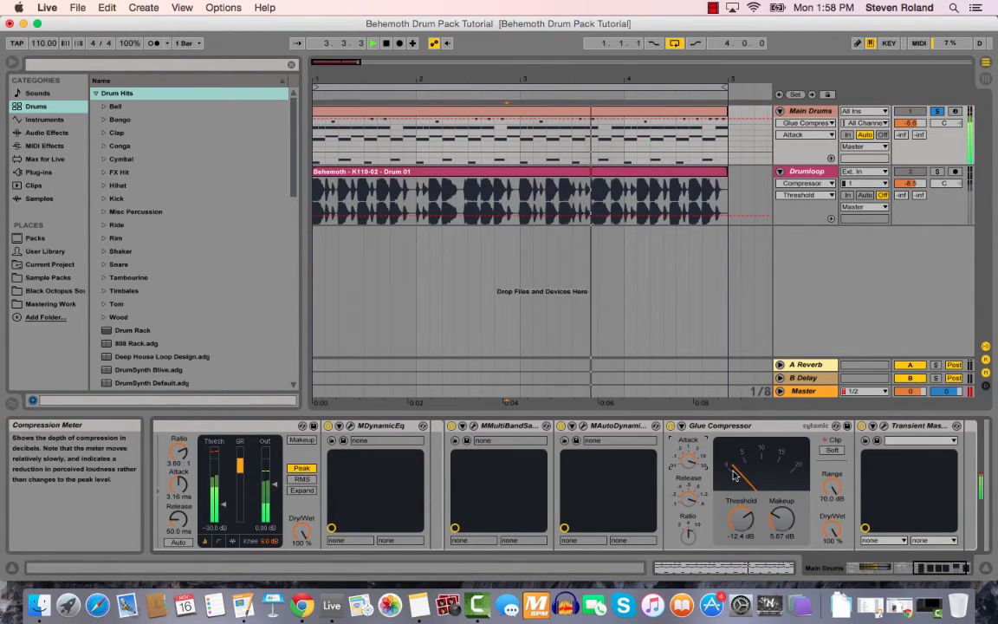
Show the Transient Master's Attack, Sustain and Gain settings, and close the plug-in window.
{"action": "left_click", "coordinate": [875, 440]}
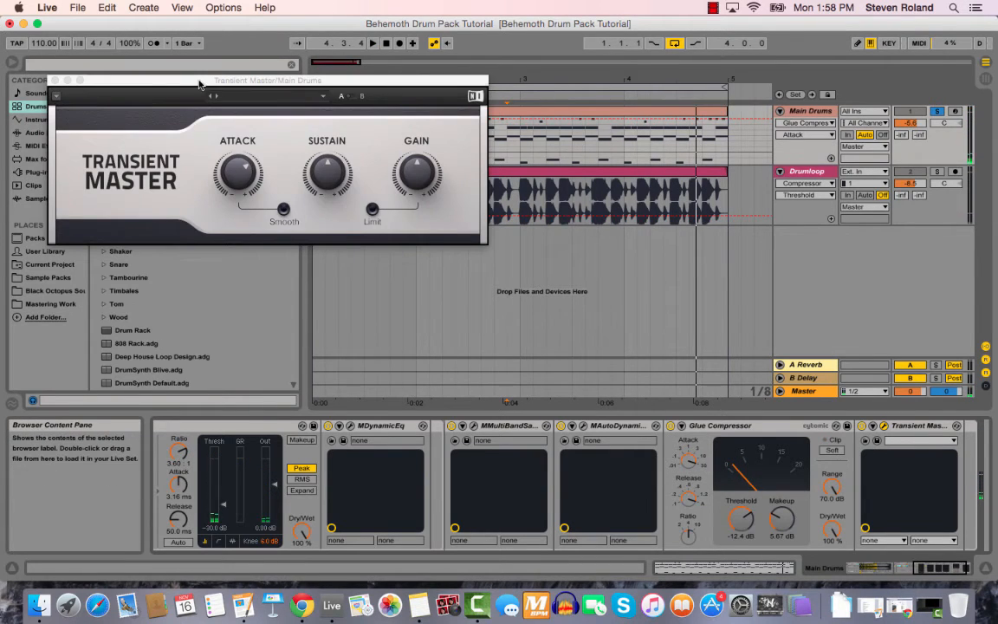
{"action": "left_click_drag", "start_coordinate": [199, 84], "coordinate": [372, 196]}
{"action": "mouse_move", "coordinate": [419, 282]}
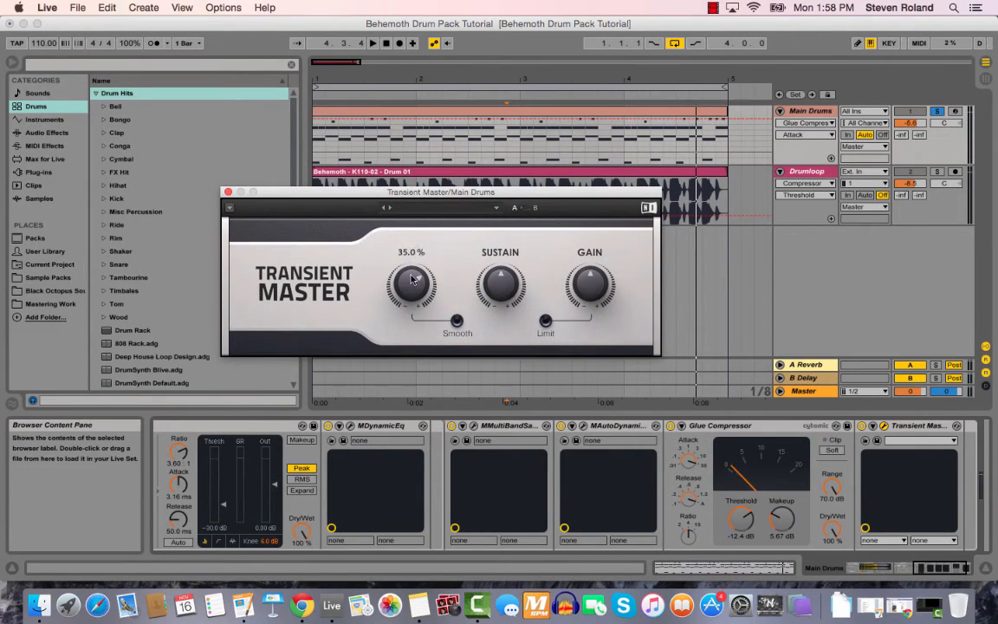
{"action": "left_click", "coordinate": [228, 192]}
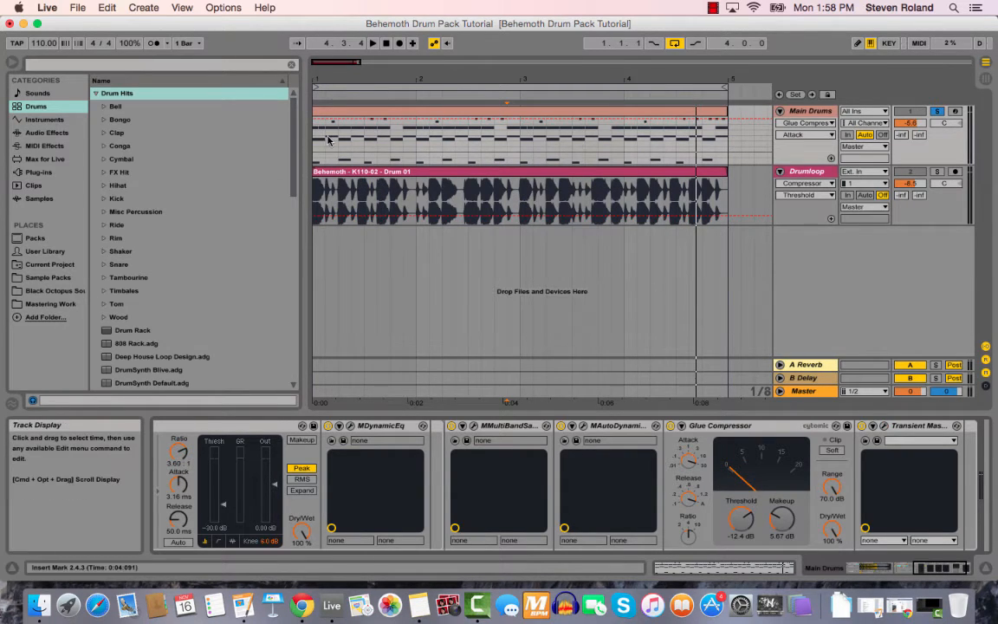
Return to the Drum Rack at the start of the device chain and play the soloed Main Drums from bar 2.
{"action": "left_click_drag", "start_coordinate": [932, 568], "coordinate": [804, 576]}
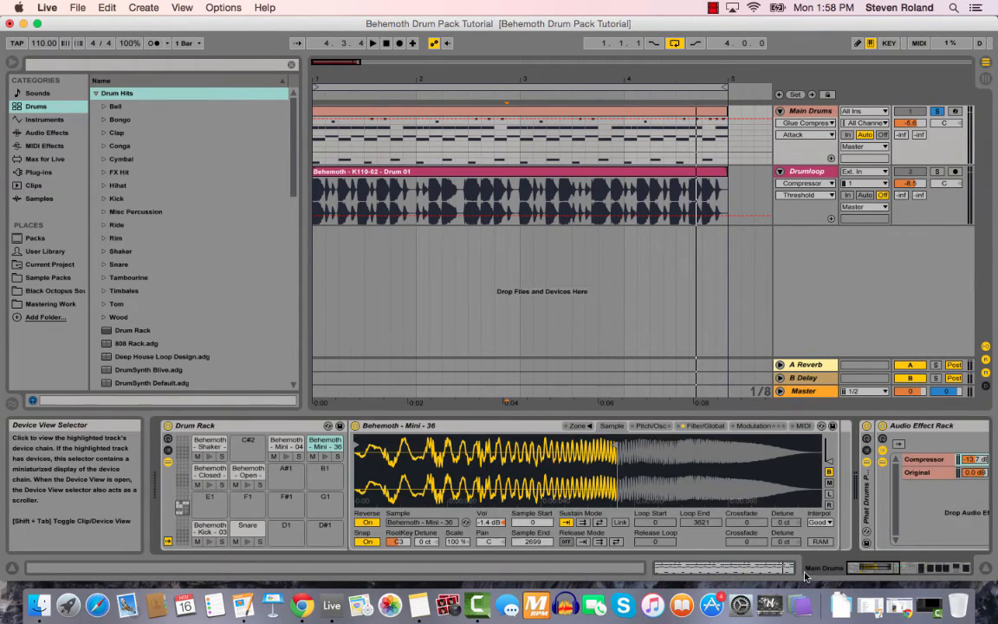
{"action": "left_click", "coordinate": [409, 152]}
{"action": "key", "text": "space"}
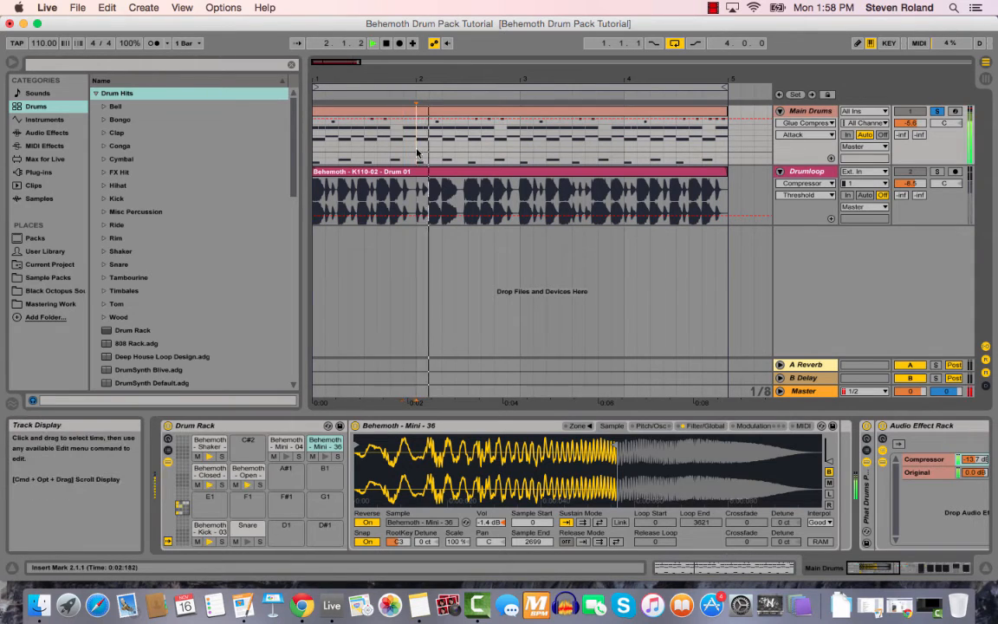
{"action": "key", "text": "space"}
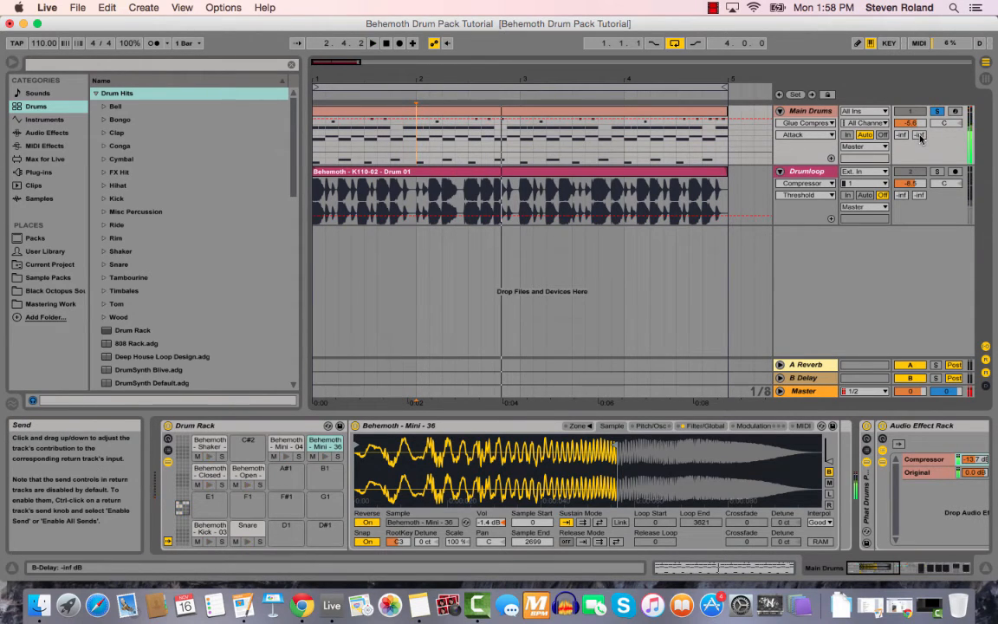
Solo the Drumloop track during playback with its effects shown, and clear the solo to hear both tracks together.
{"action": "left_click", "coordinate": [938, 173]}
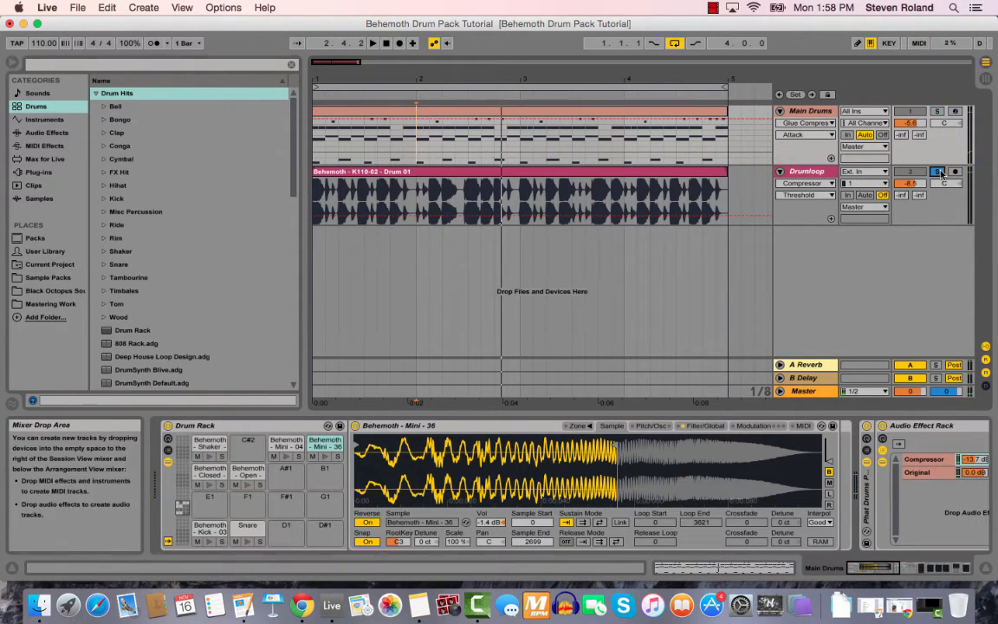
{"action": "left_click", "coordinate": [821, 175]}
{"action": "key", "text": "space"}
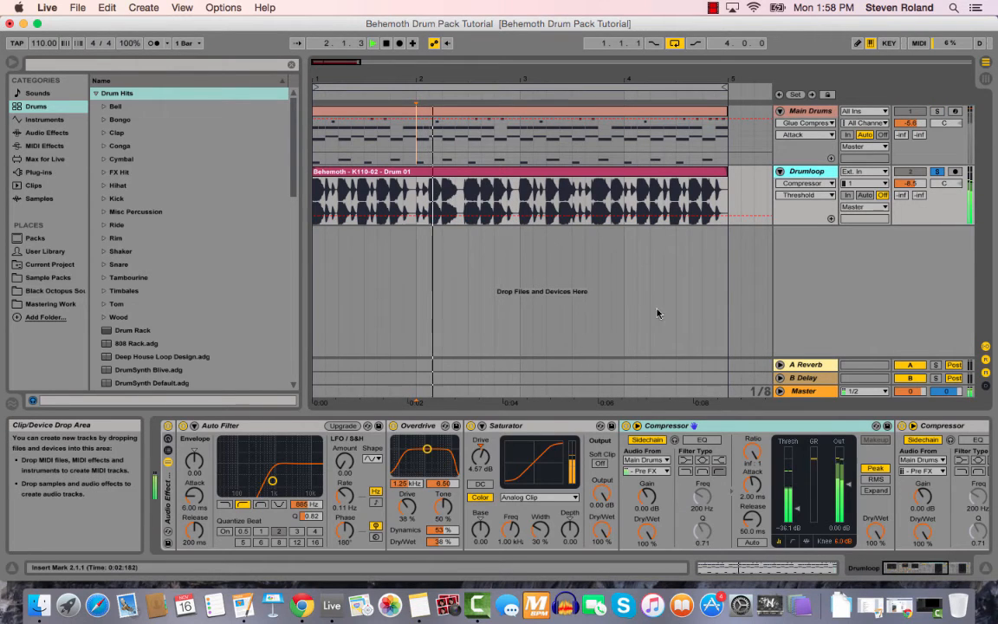
{"action": "left_click", "coordinate": [936, 172]}
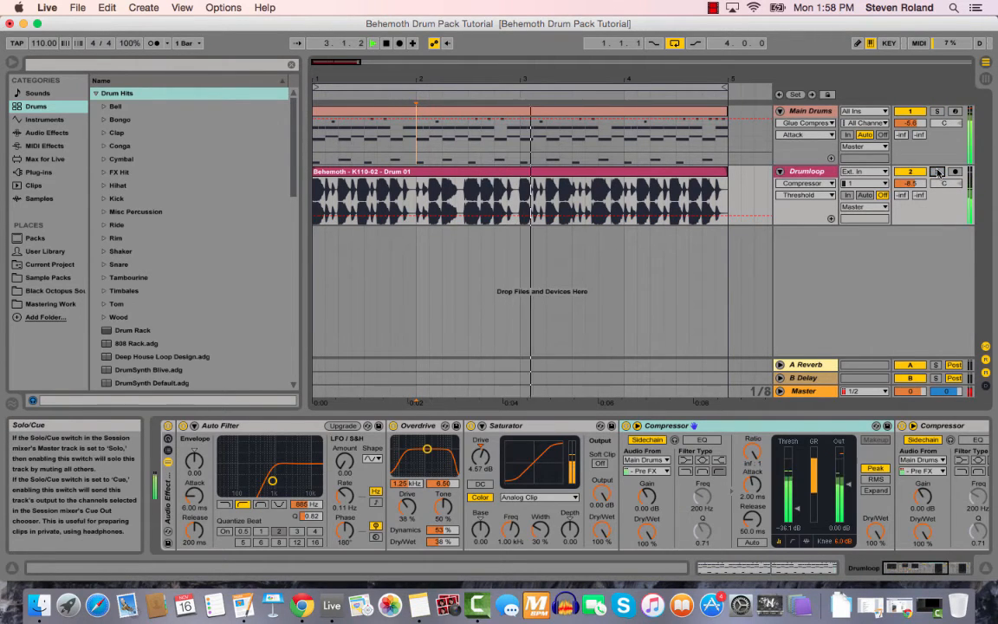
{"action": "left_click_drag", "start_coordinate": [519, 82], "coordinate": [457, 78]}
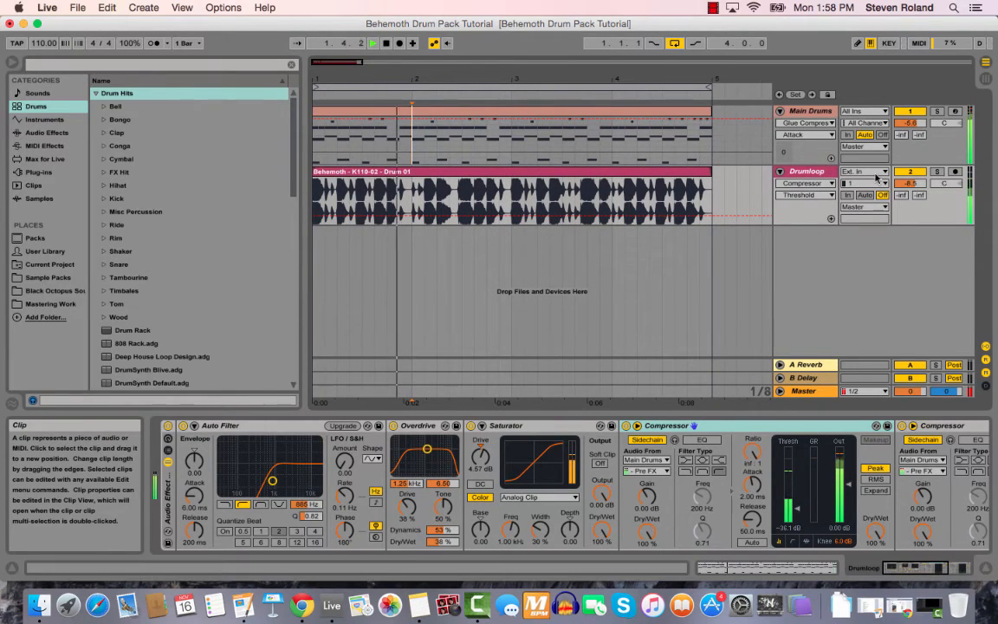
{"action": "key", "text": "space"}
Compare playback of both tracks with the Drumloop's Audio Effect Rack turned off and turned on again.
{"action": "left_click", "coordinate": [399, 349]}
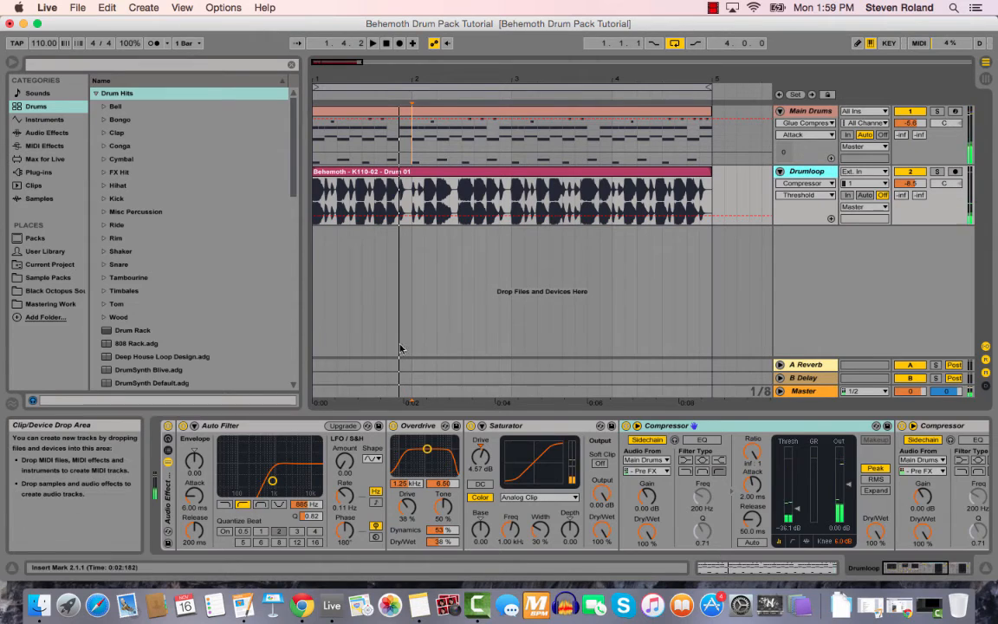
{"action": "left_click", "coordinate": [167, 425]}
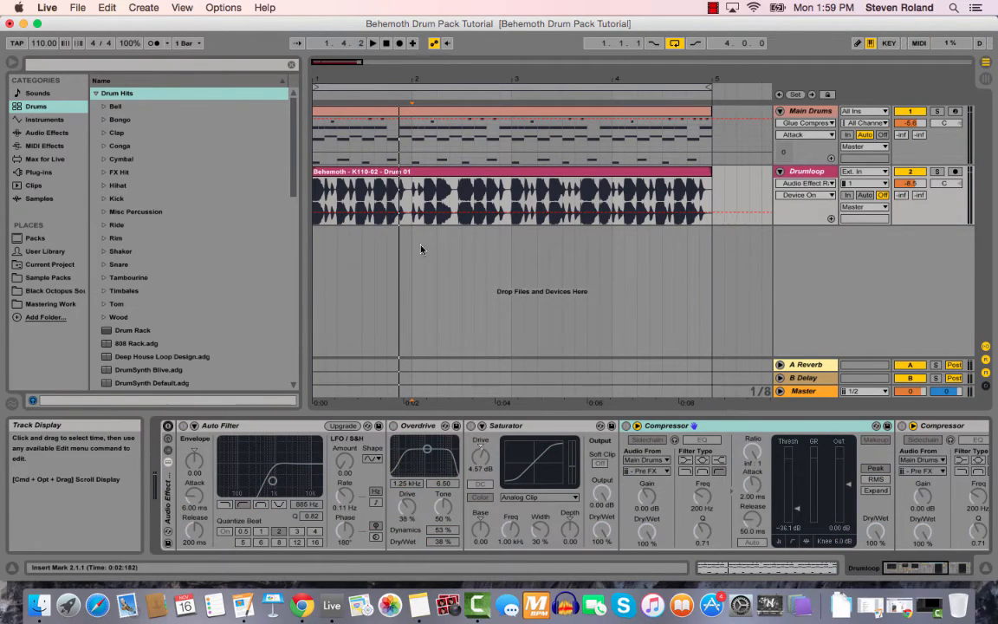
{"action": "key", "text": "space"}
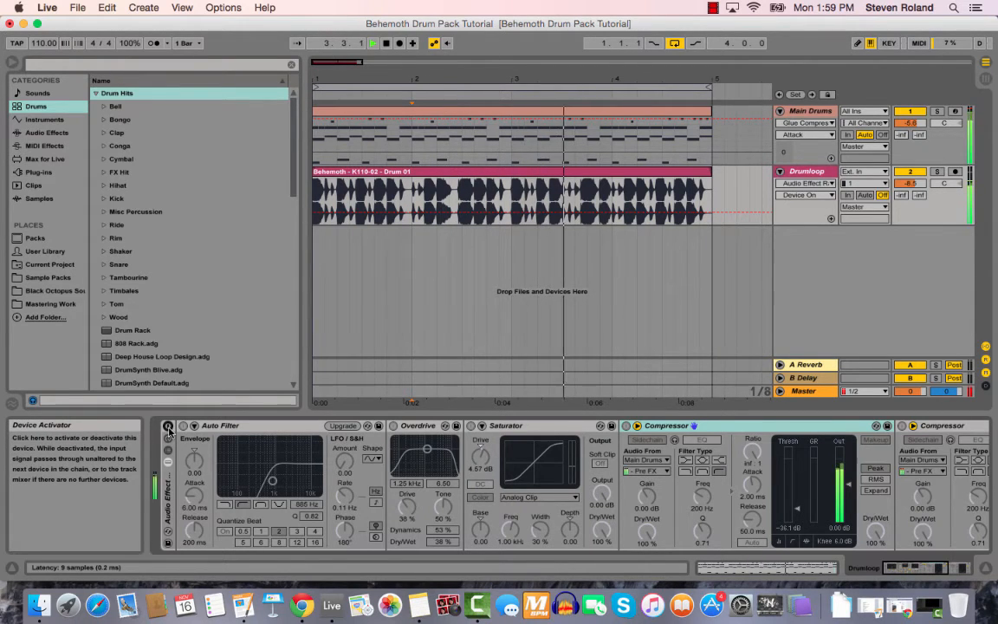
{"action": "left_click", "coordinate": [511, 181]}
{"action": "key", "text": "space"}
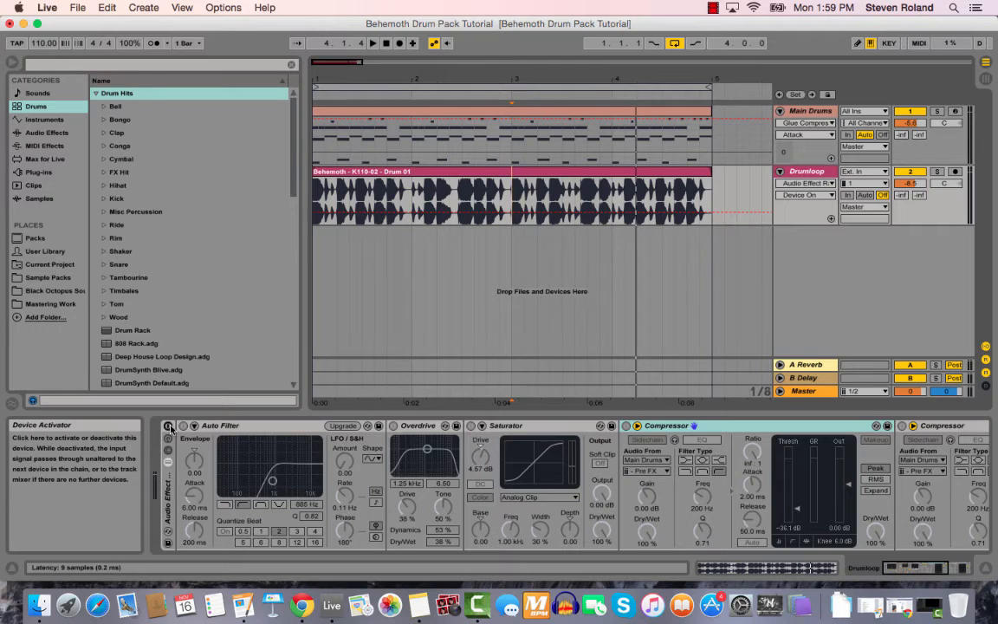
{"action": "key", "text": "space"}
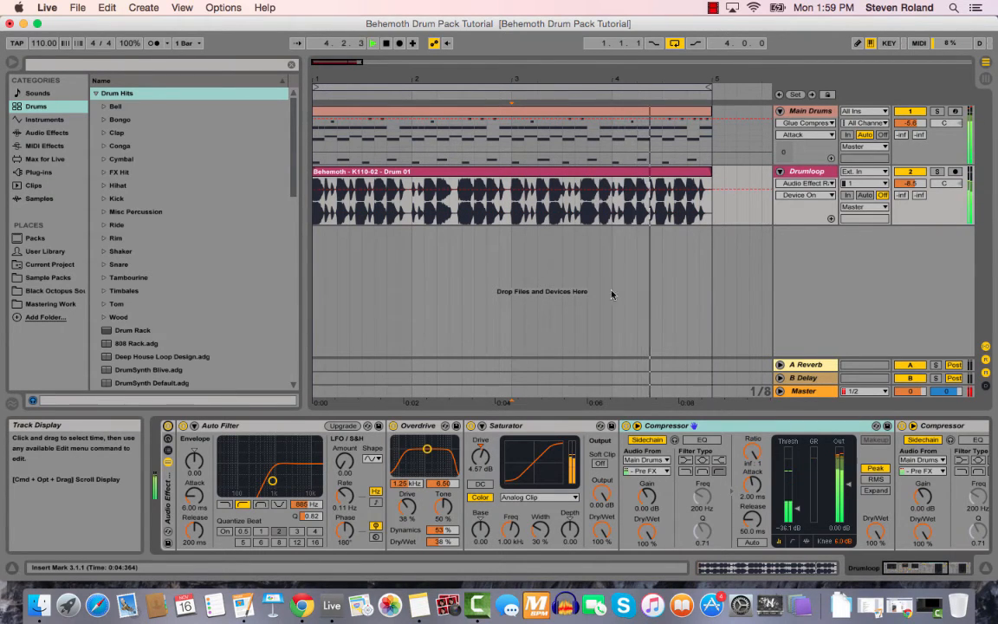
{"action": "key", "text": "space"}
Switch the solo between Drumloop and Main Drums, clear it, and play both tracks together from bar 4.
{"action": "left_click", "coordinate": [936, 170]}
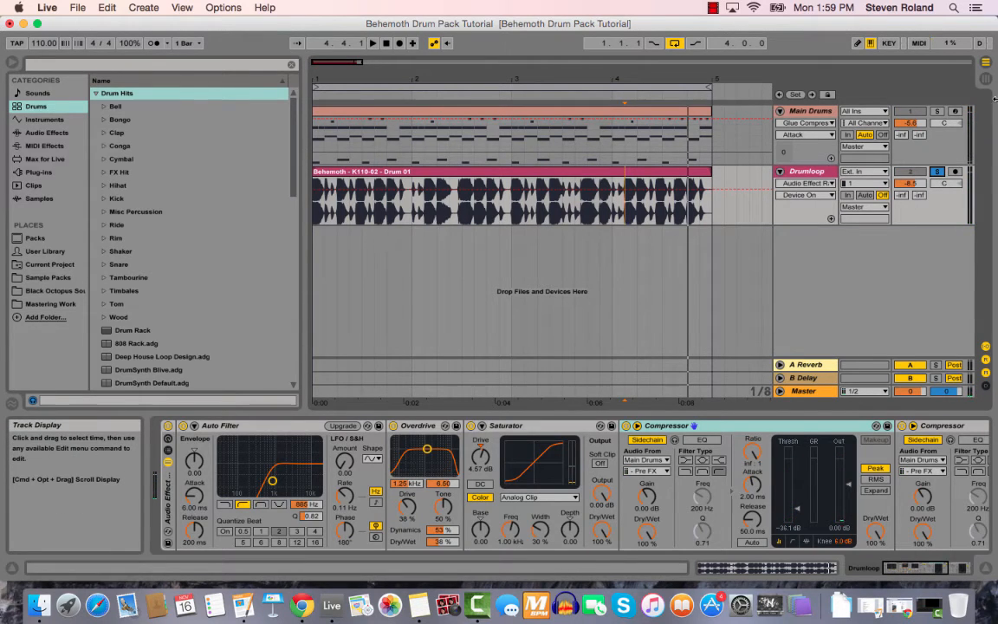
{"action": "left_click", "coordinate": [937, 111]}
{"action": "left_click", "coordinate": [936, 111]}
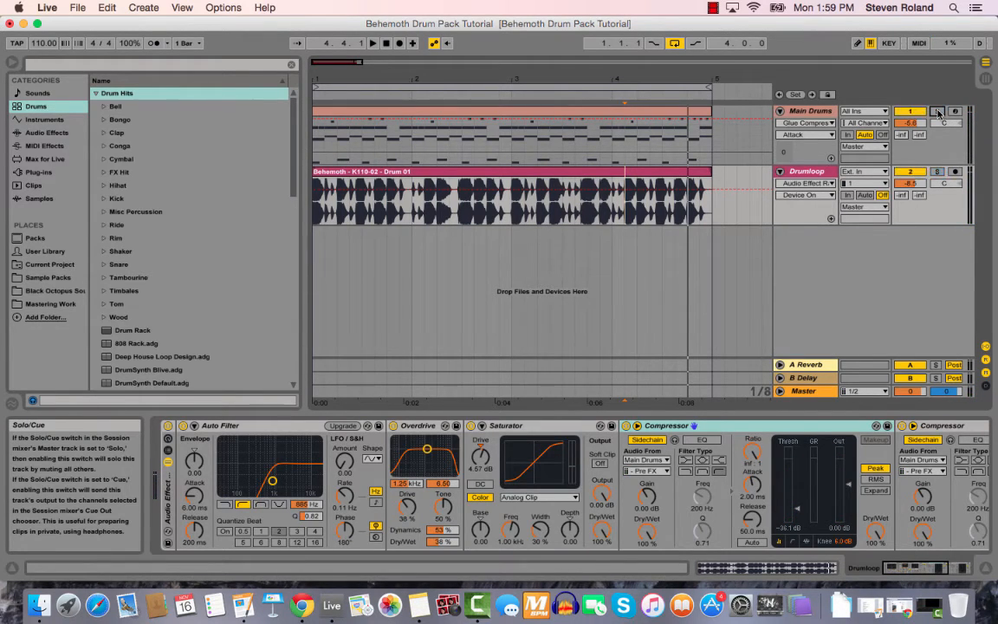
{"action": "key", "text": "space"}
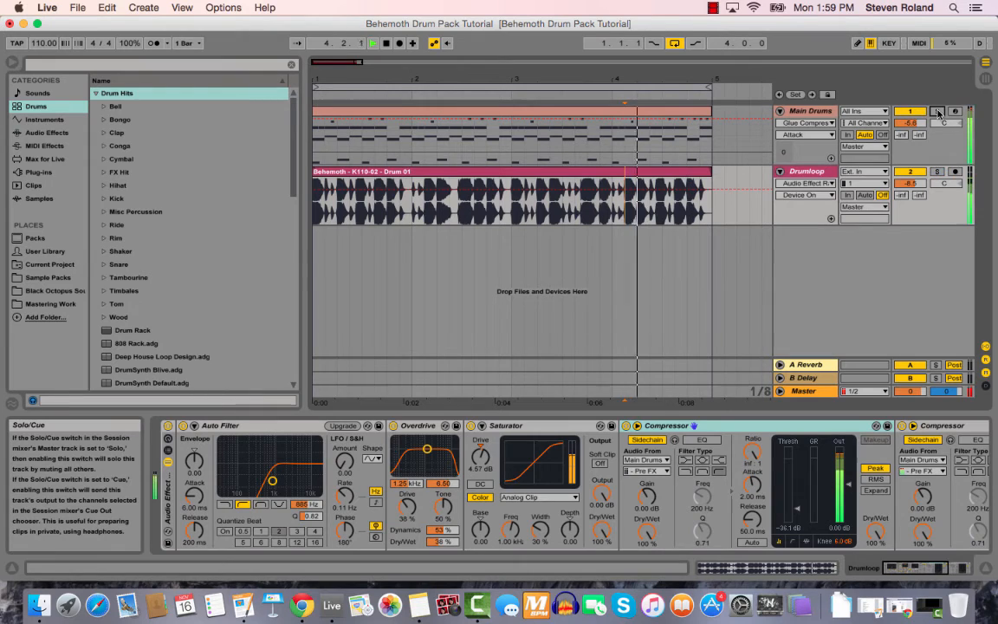
{"action": "key", "text": "space"}
Solo the Drumloop with its Audio Effect Rack turned off and play the unprocessed loop from bar 1.
{"action": "left_click", "coordinate": [936, 172]}
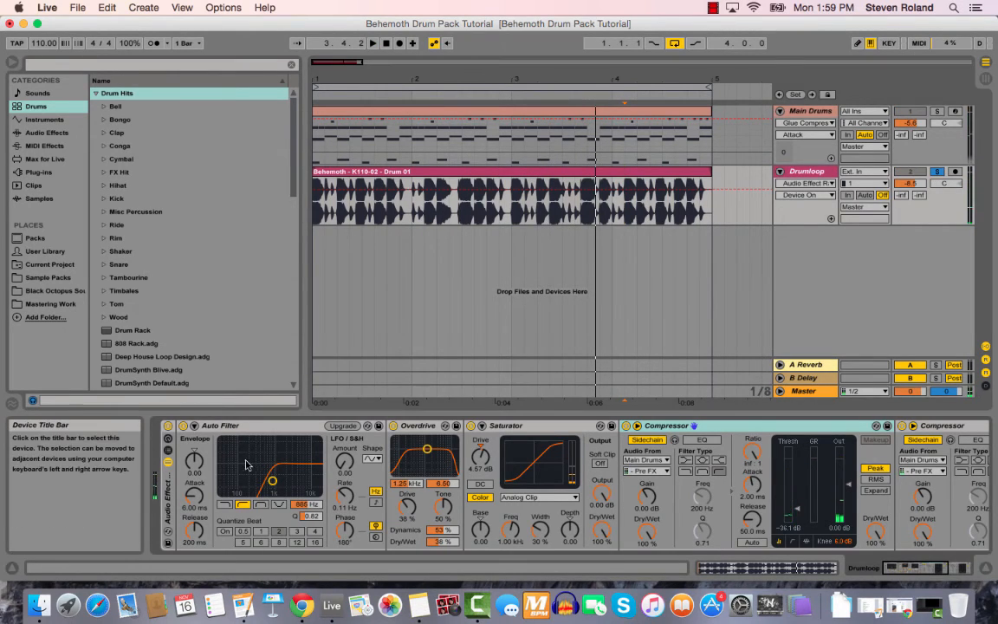
{"action": "left_click", "coordinate": [167, 426]}
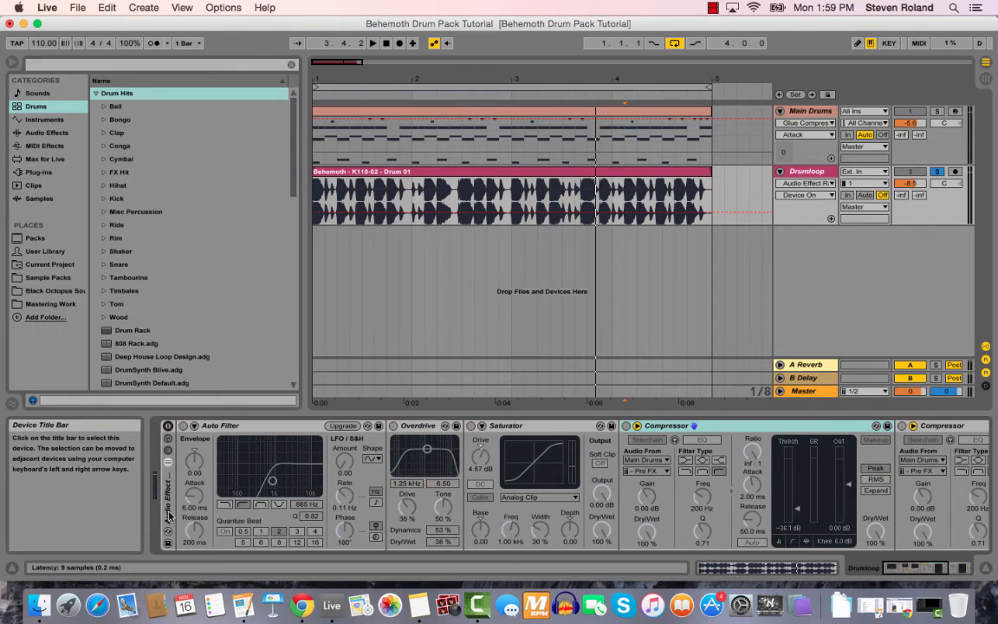
{"action": "left_click", "coordinate": [354, 171]}
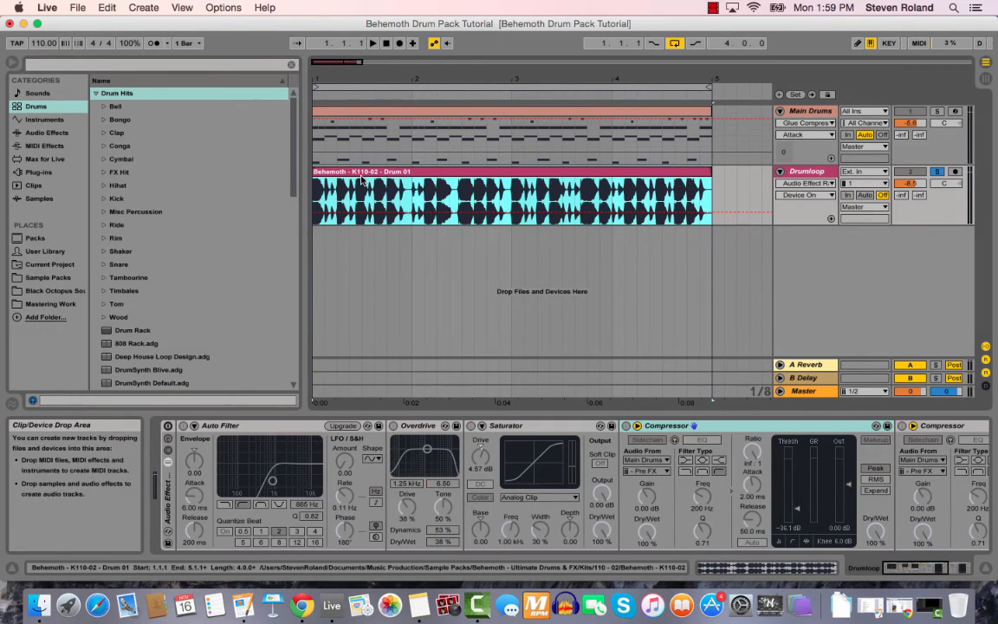
{"action": "left_click", "coordinate": [318, 195]}
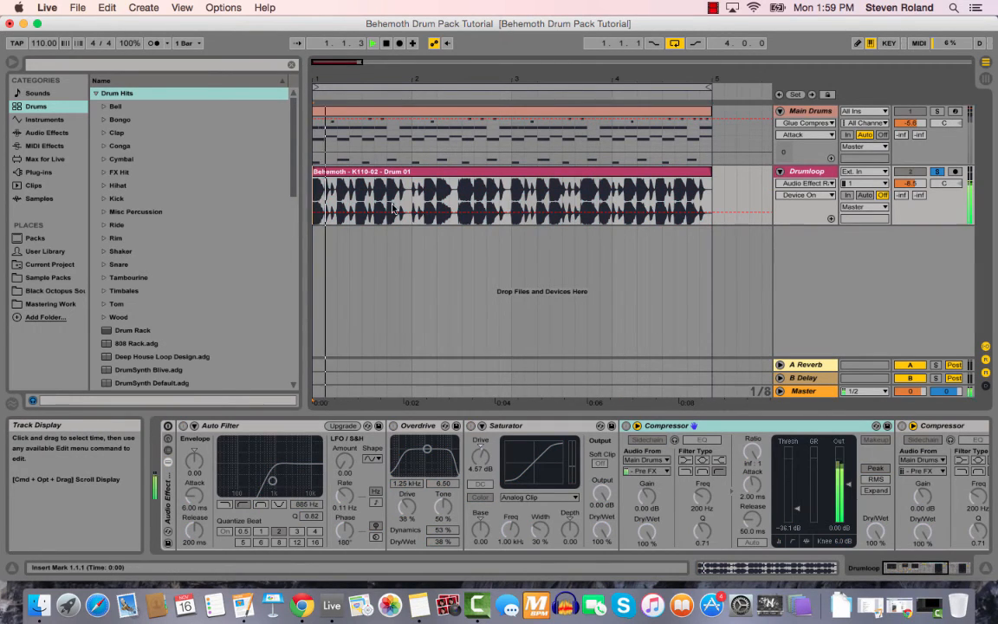
{"action": "key", "text": "space"}
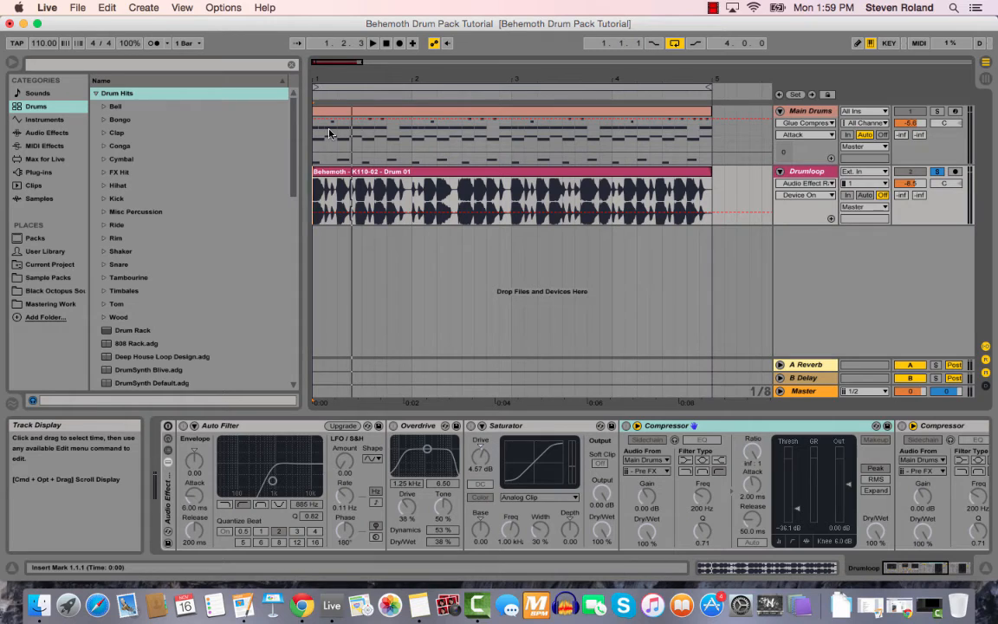
{"action": "key", "text": "space"}
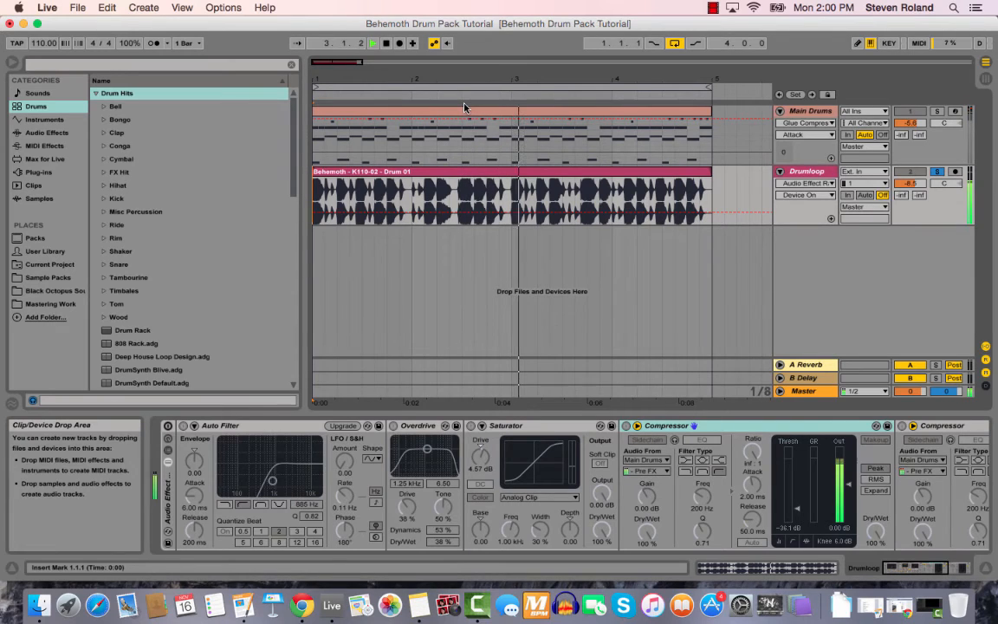
{"action": "left_click", "coordinate": [469, 176]}
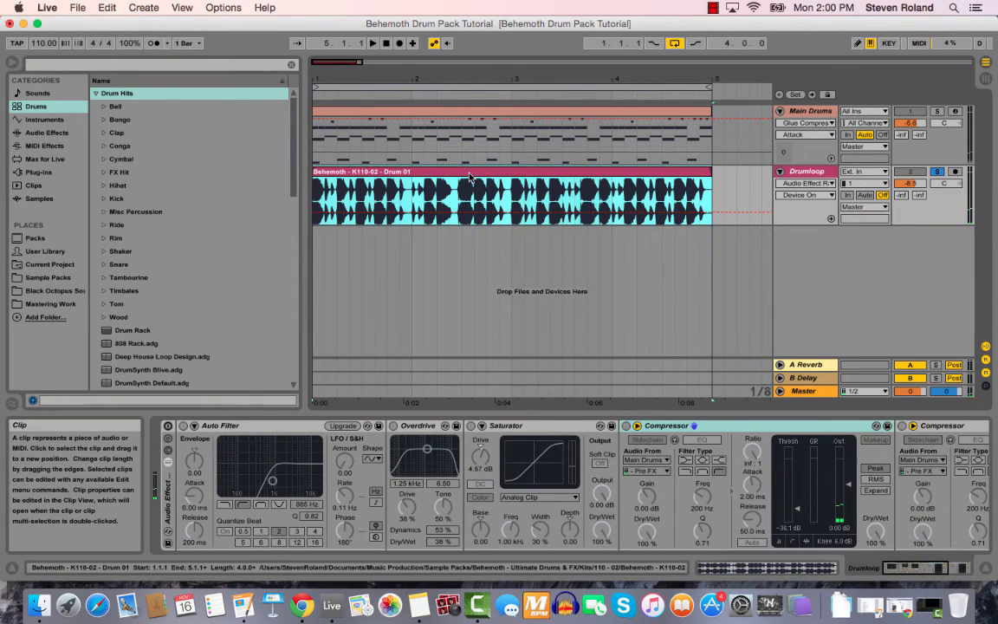
Extract the groove from the Drumloop clip Behemoth - K110-02 - Drum 01 and select it in the Groove Pool.
{"action": "right_click", "coordinate": [469, 178]}
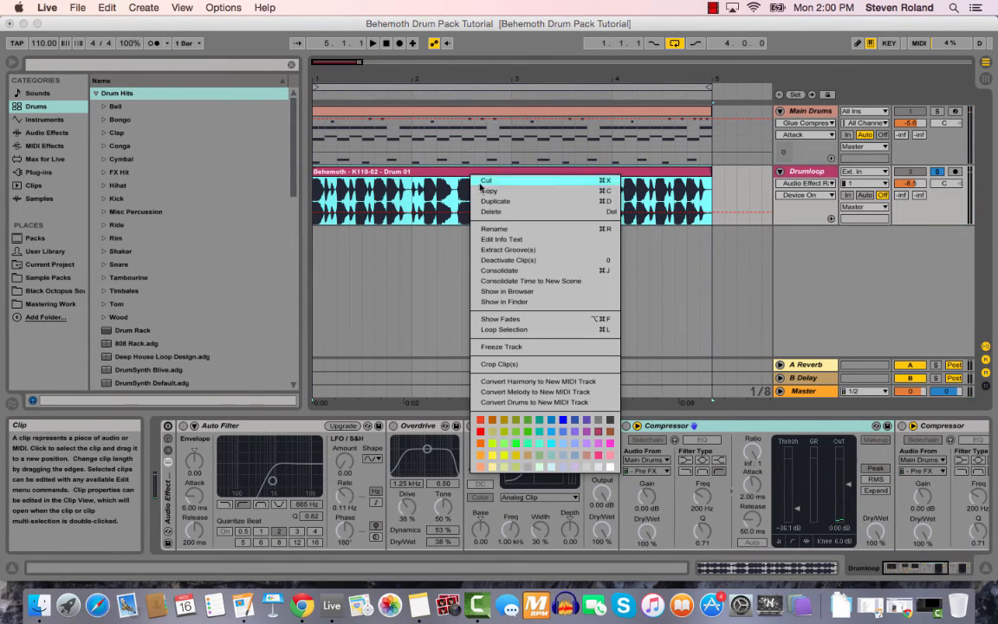
{"action": "left_click", "coordinate": [545, 251]}
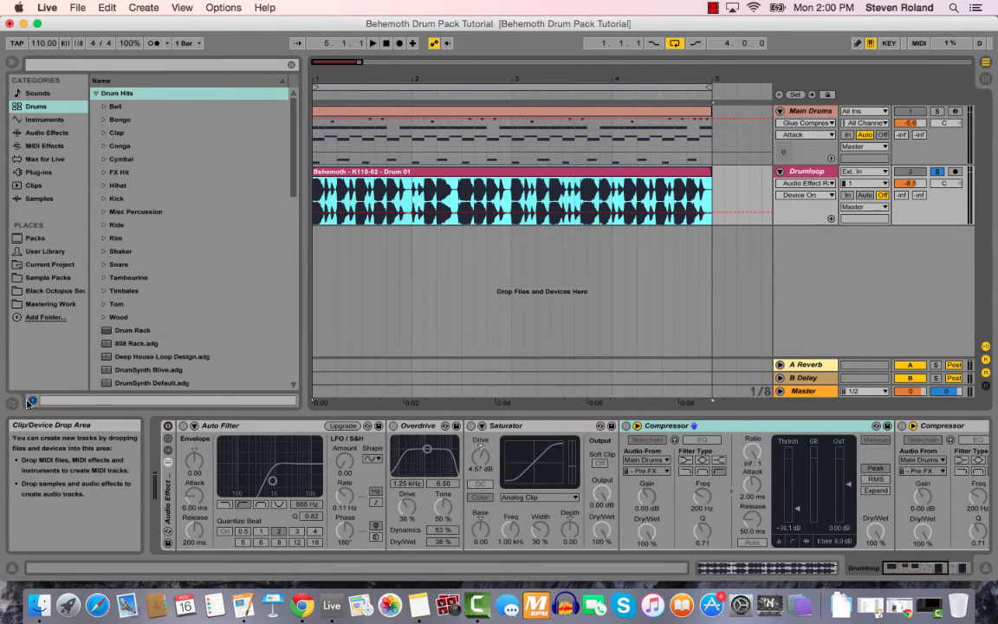
{"action": "double_click", "coordinate": [349, 172]}
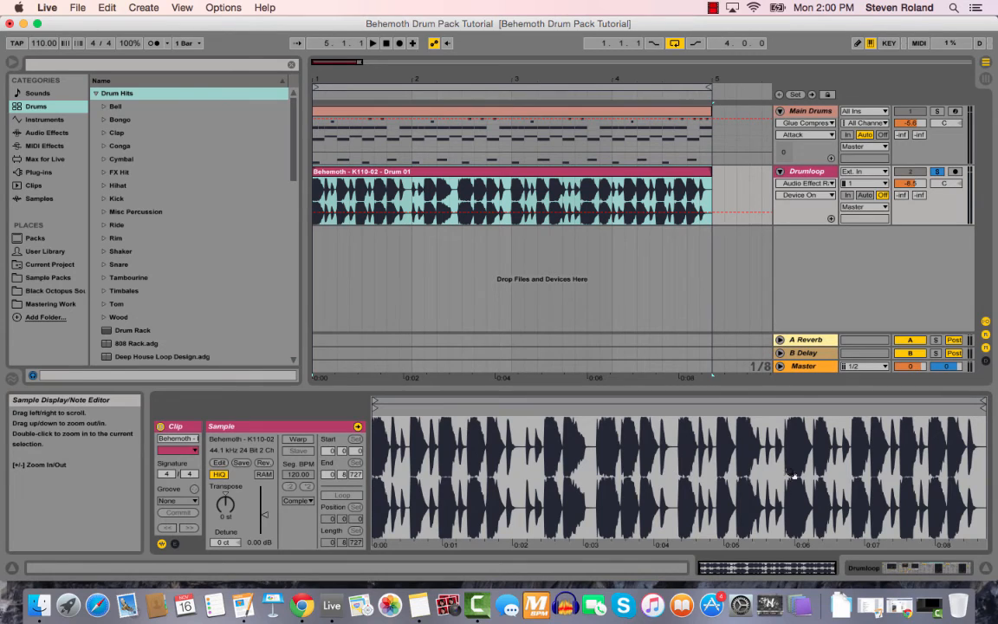
{"action": "left_click", "coordinate": [12, 379]}
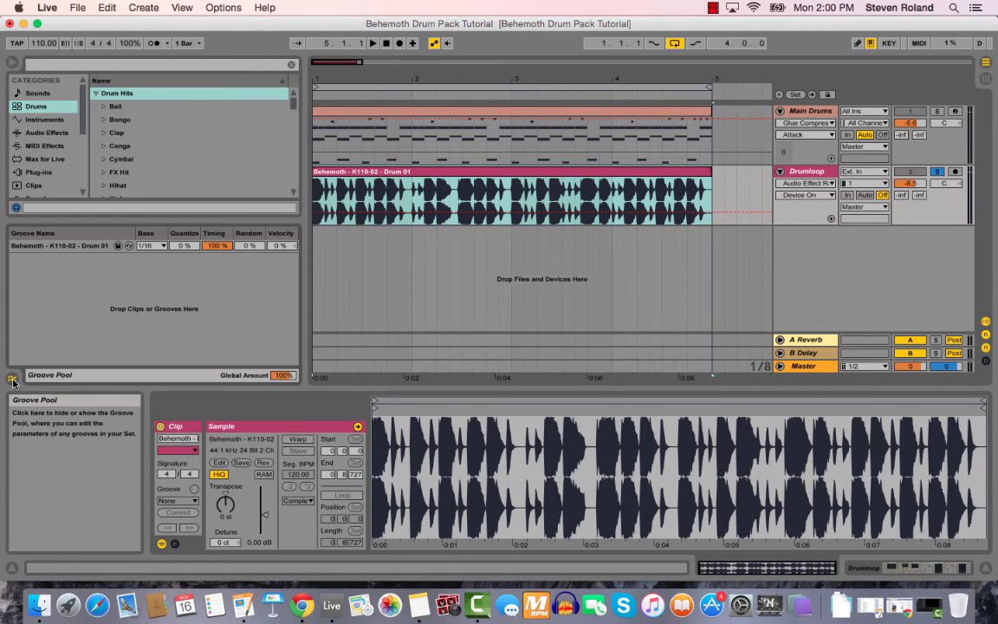
{"action": "left_click", "coordinate": [35, 246]}
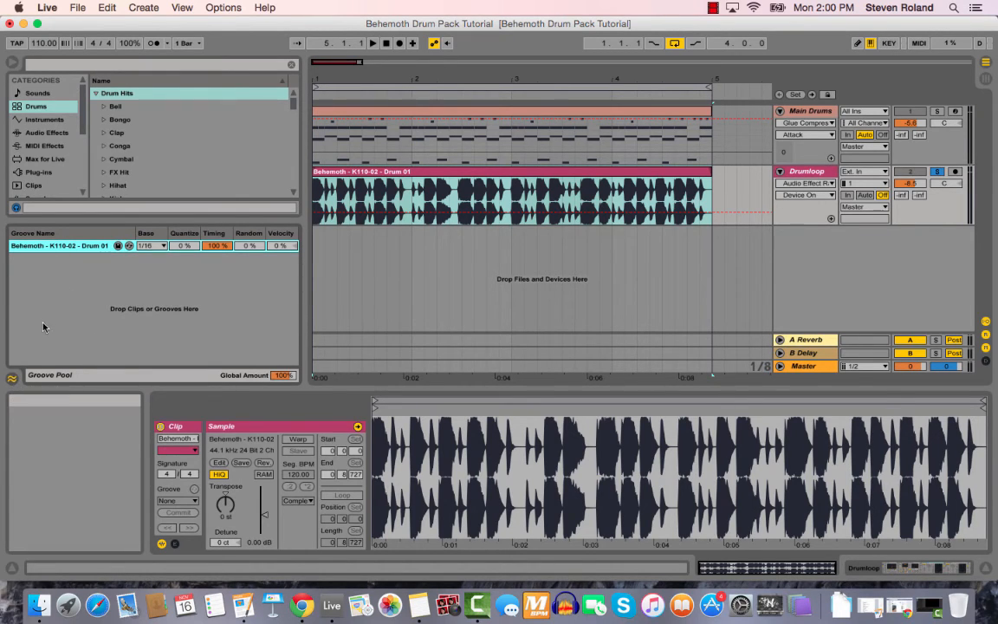
Choose the extracted Behemoth groove for the Main Drums clip and compare its notes with the Drumloop clip's waveform.
{"action": "left_click", "coordinate": [375, 110]}
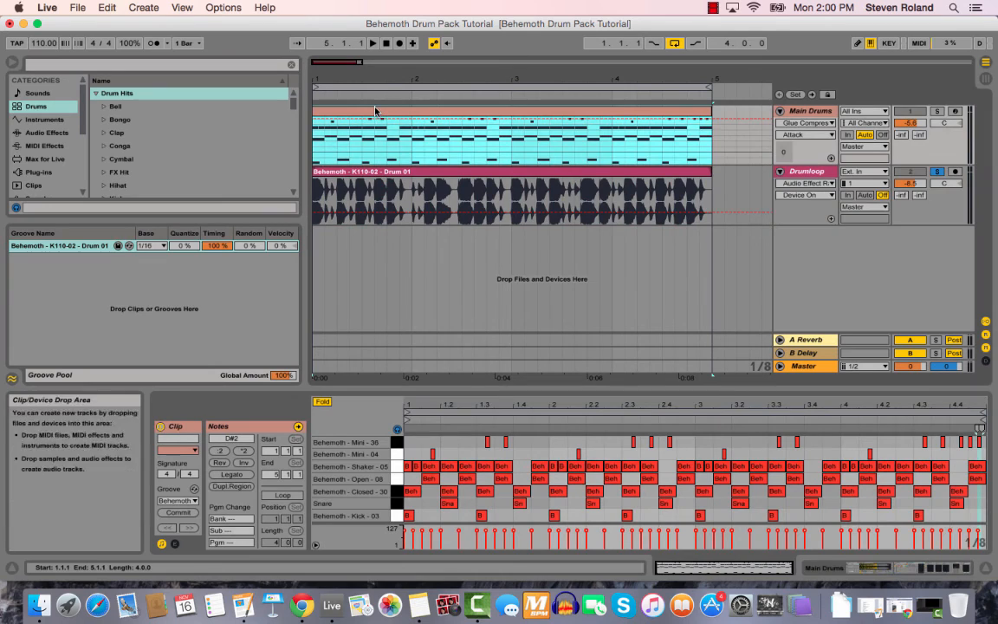
{"action": "left_click", "coordinate": [175, 502]}
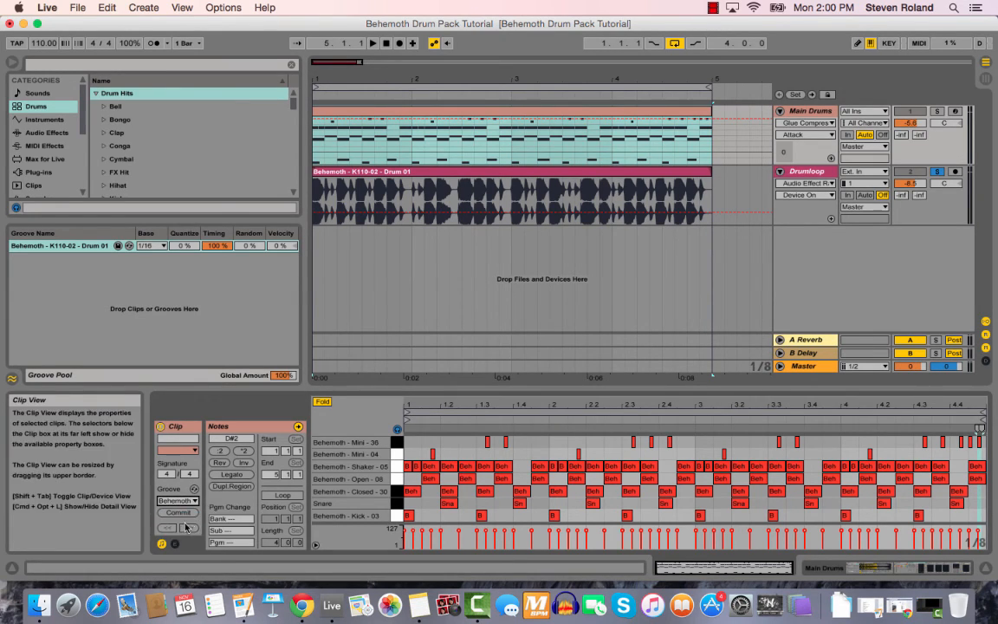
{"action": "left_click", "coordinate": [199, 522]}
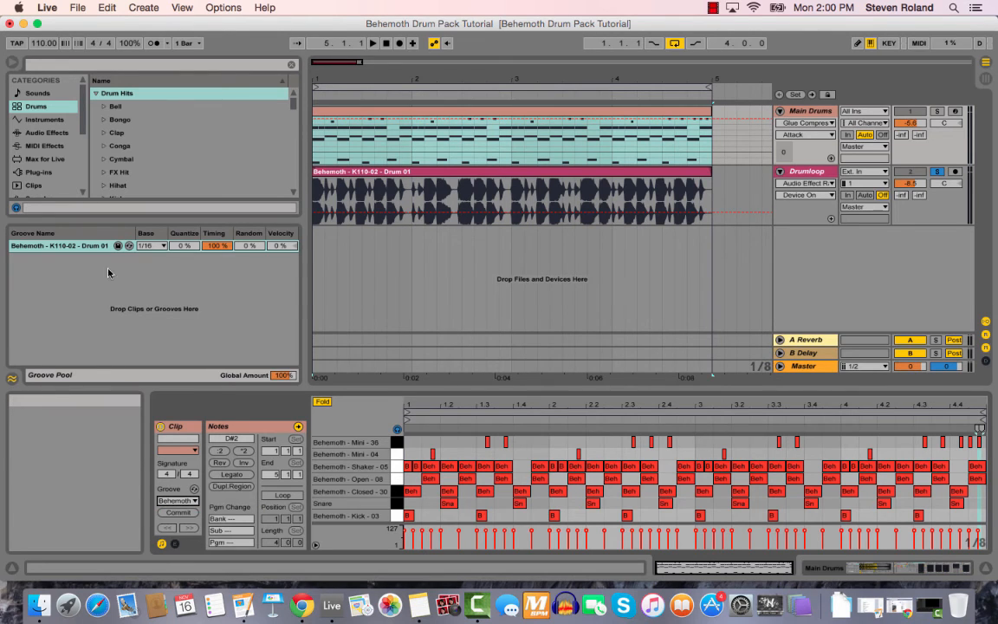
{"action": "left_click", "coordinate": [403, 119]}
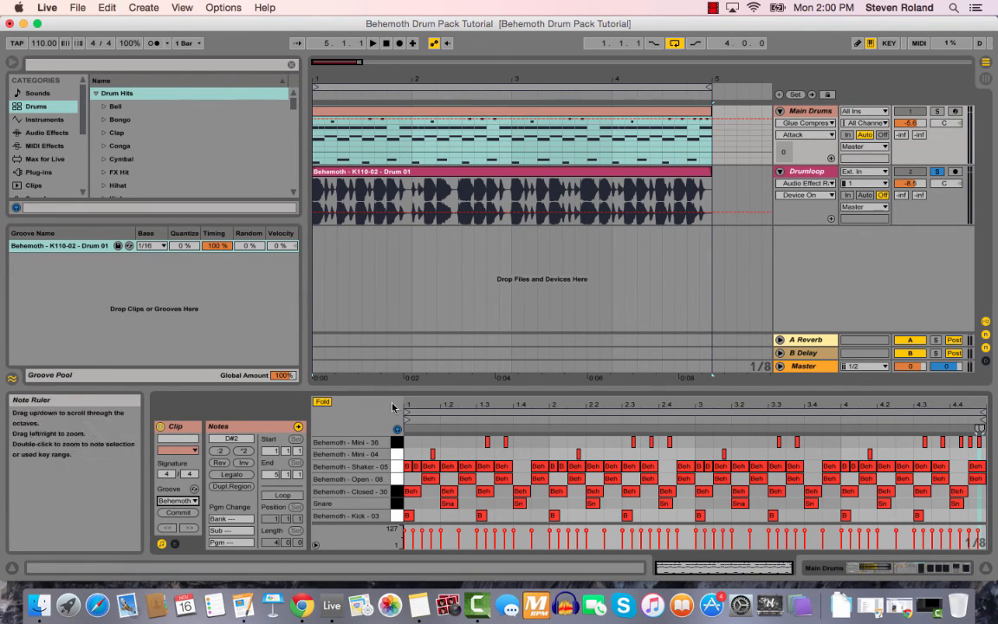
{"action": "left_click", "coordinate": [502, 203]}
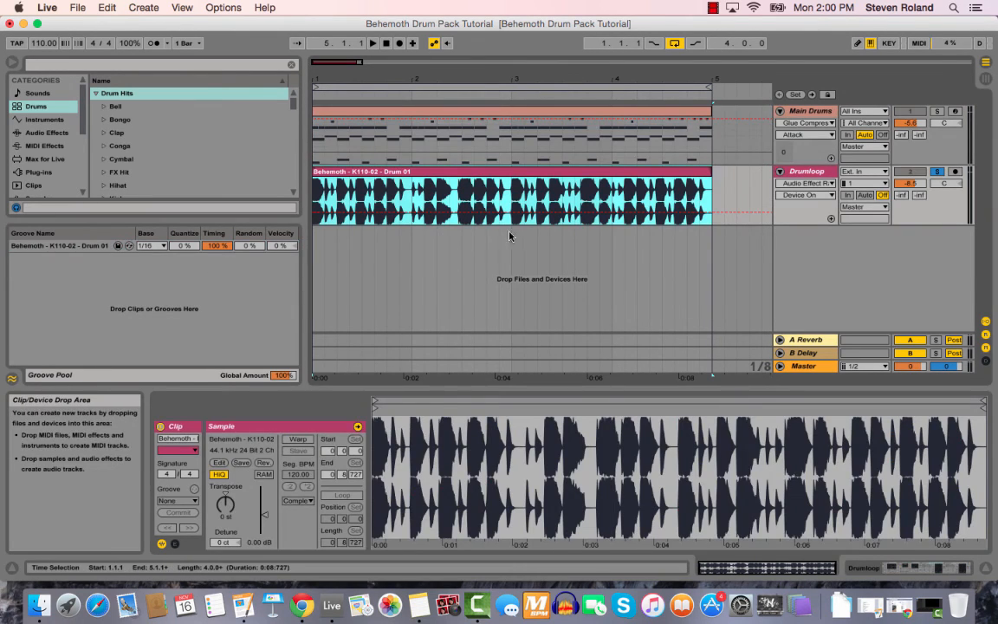
{"action": "left_click", "coordinate": [462, 119]}
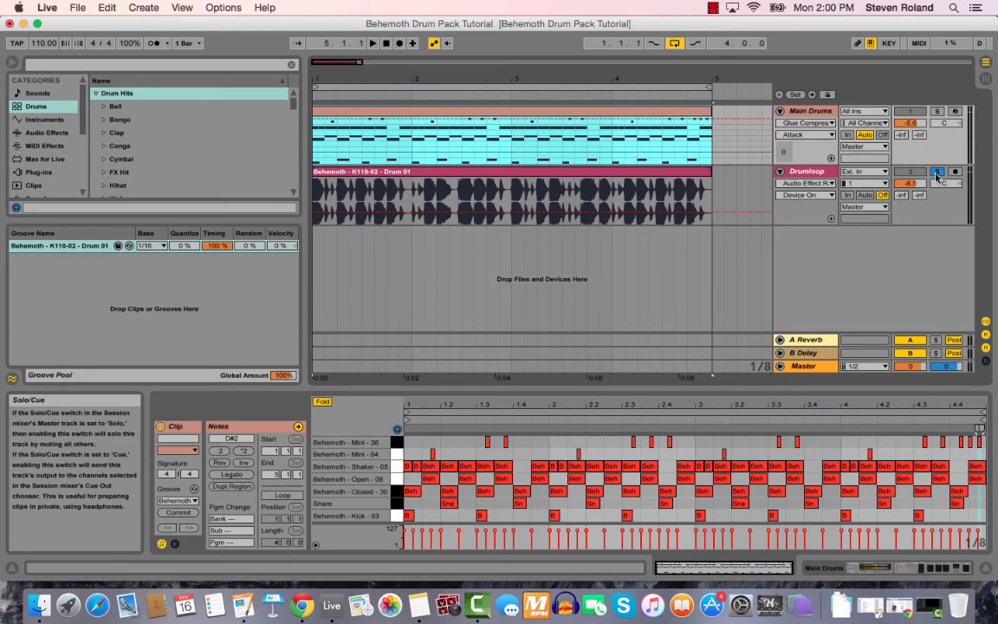
Play both tracks from bar 1 with the Drumloop solo cleared, and turn the Drumloop's Audio Effect Rack back on.
{"action": "key", "text": "space"}
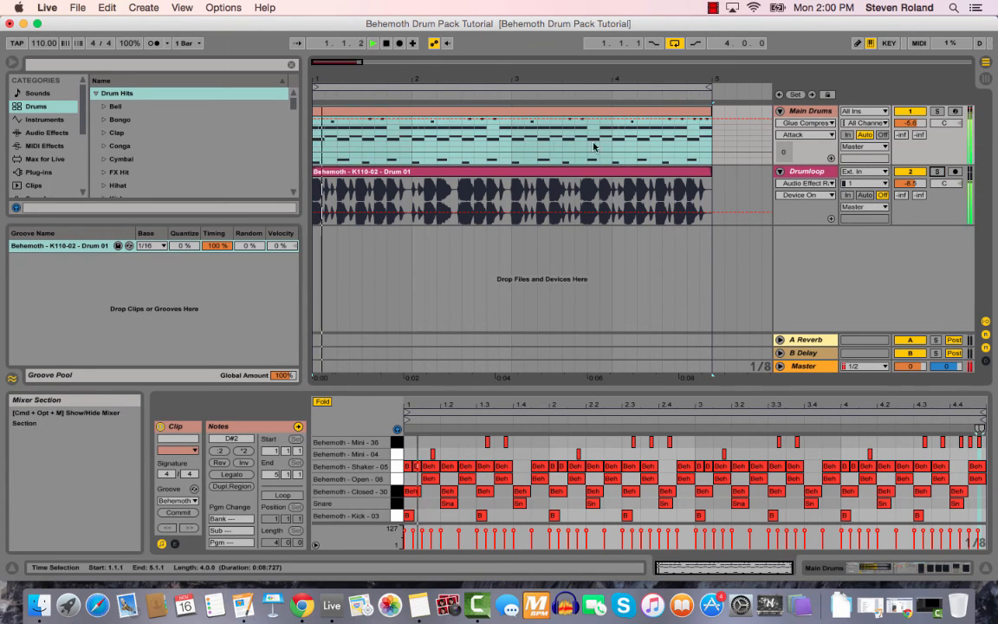
{"action": "left_click", "coordinate": [12, 379]}
{"action": "left_click", "coordinate": [807, 171]}
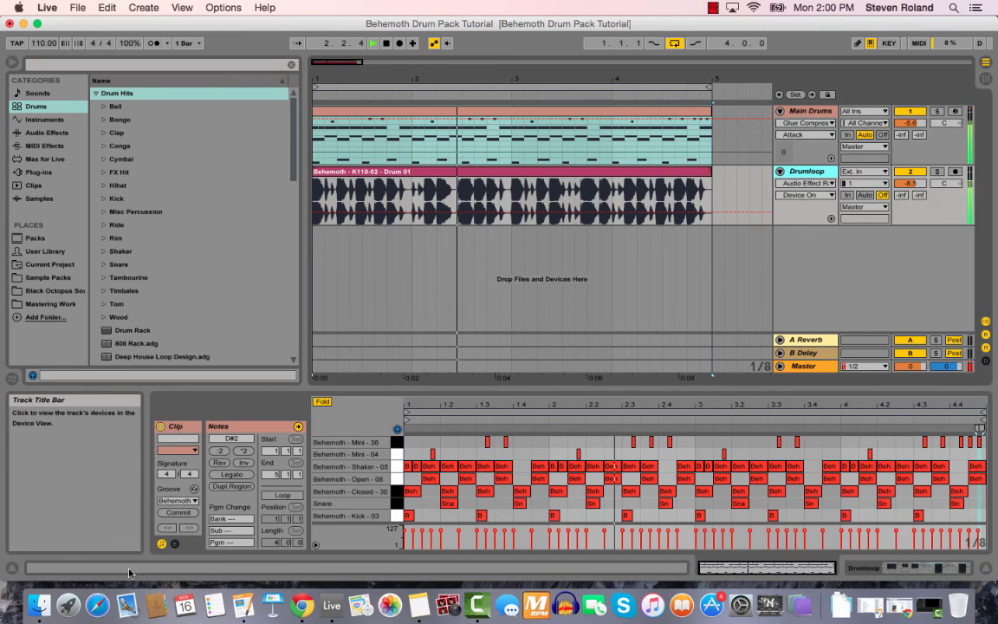
{"action": "key", "text": "shift+Tab"}
{"action": "left_click", "coordinate": [167, 425]}
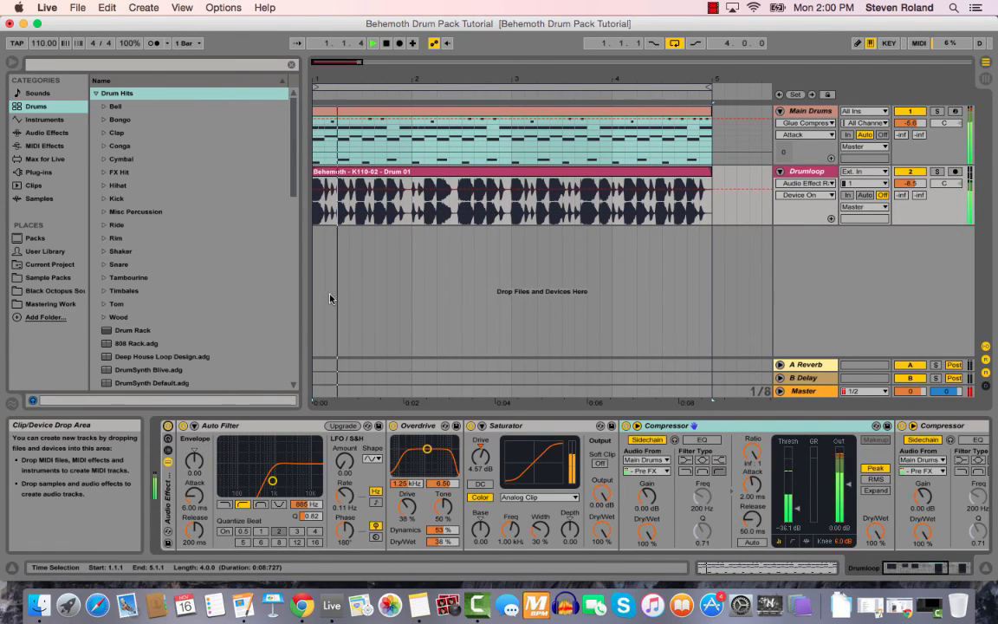